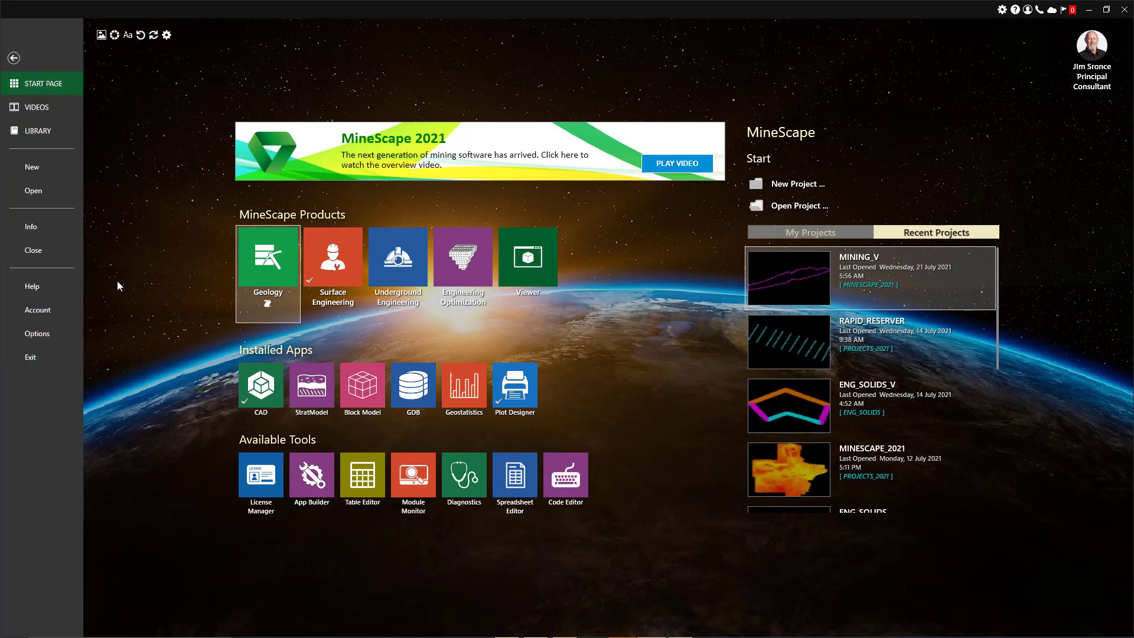
Review the MINING_V project's information, its unit settings and its project properties without saving any changes
left_click(31, 227)
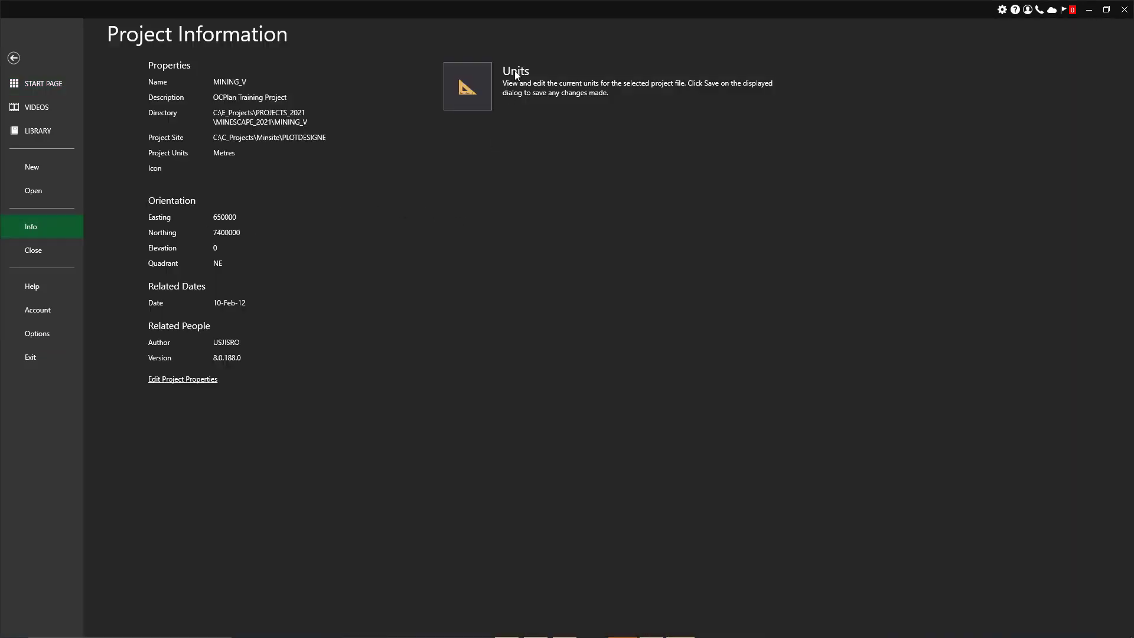
left_click(482, 91)
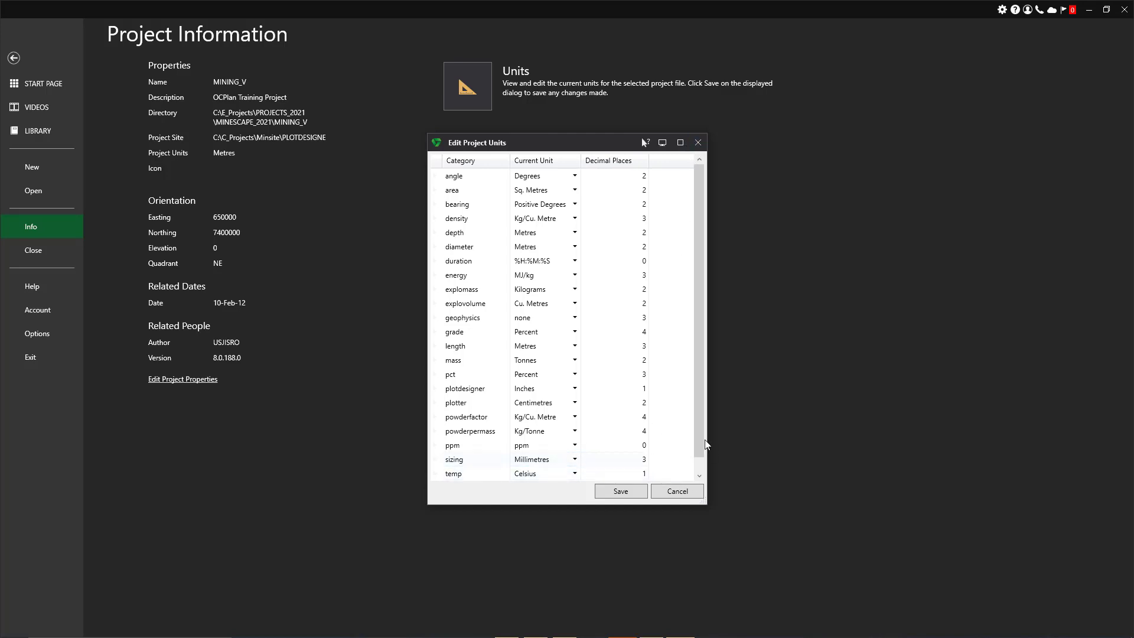
left_click(671, 492)
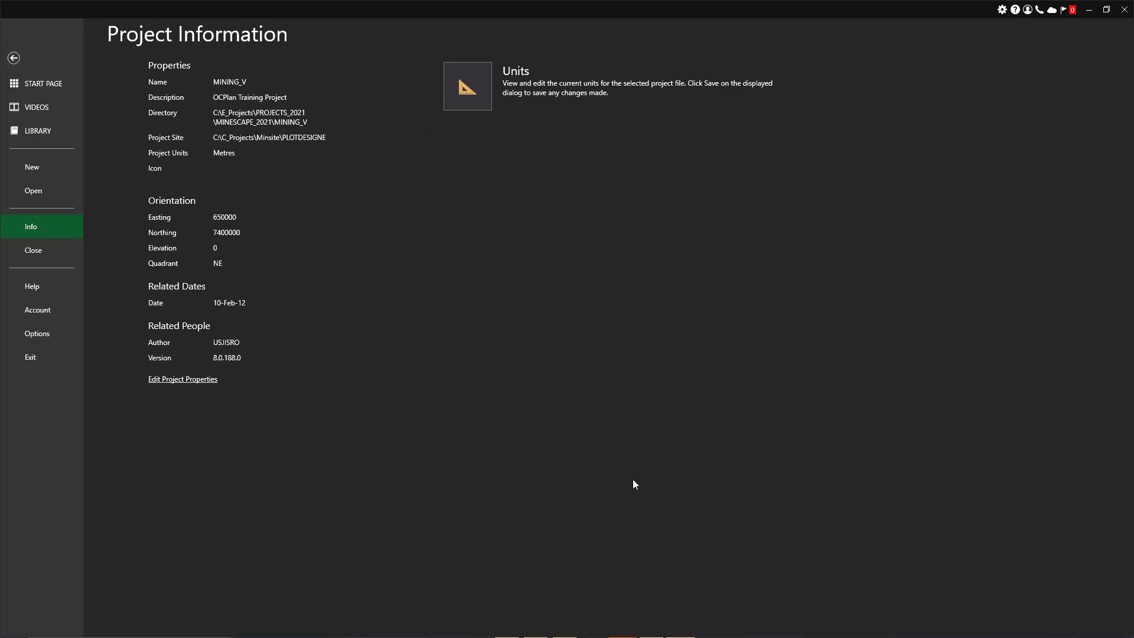
left_click(180, 380)
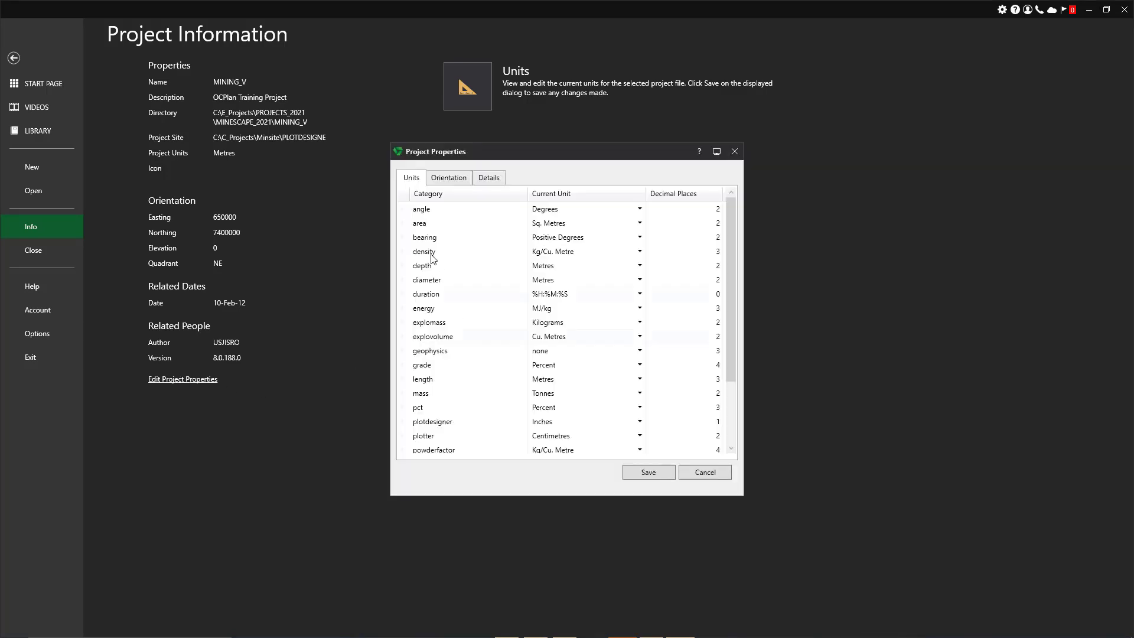
left_click(706, 473)
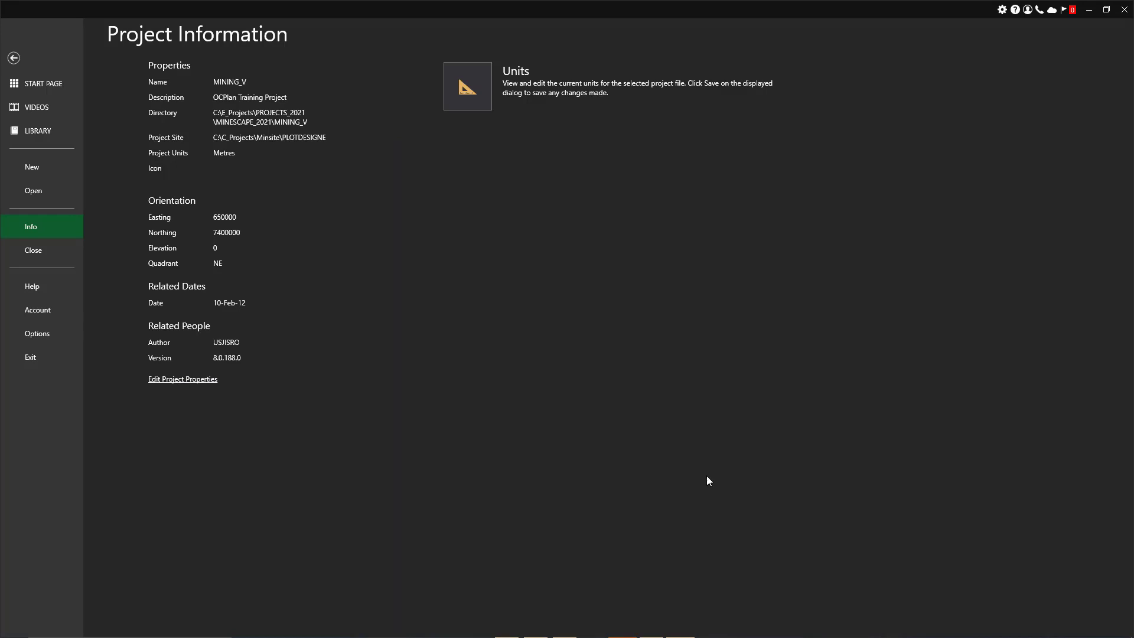
Look through the account details, the training videos and the library of guides and articles
left_click(46, 310)
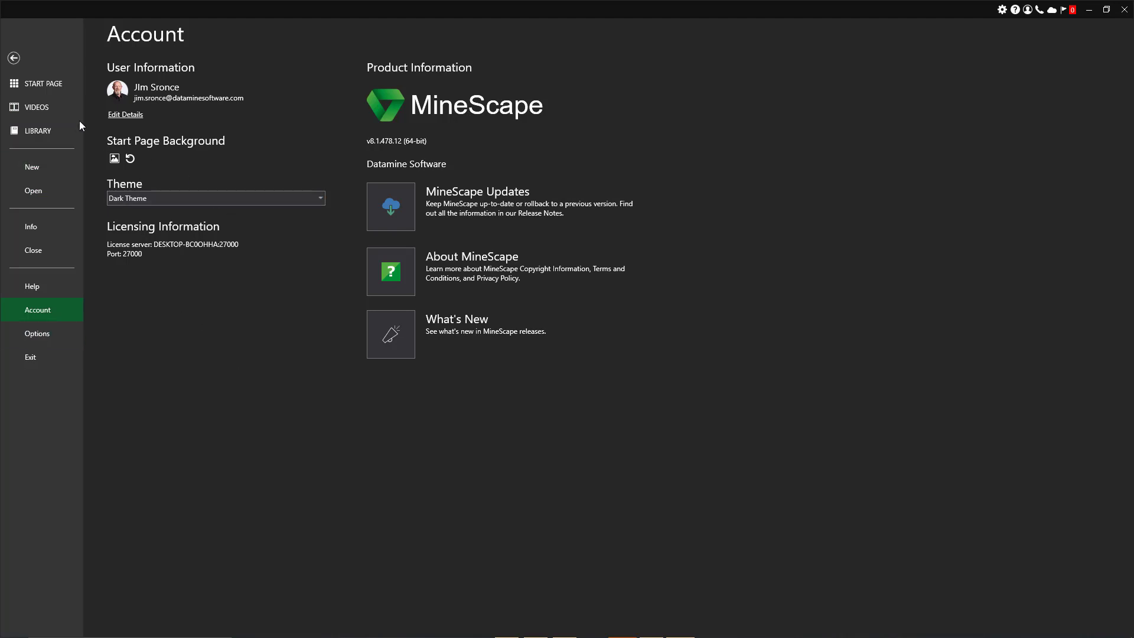
left_click(37, 107)
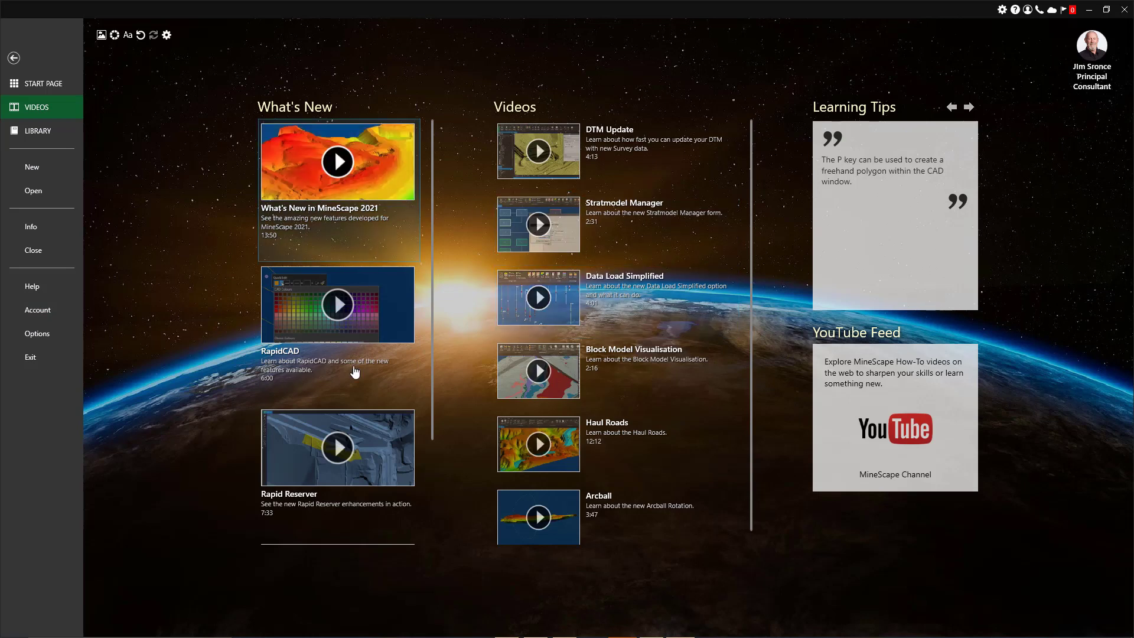
left_click(30, 134)
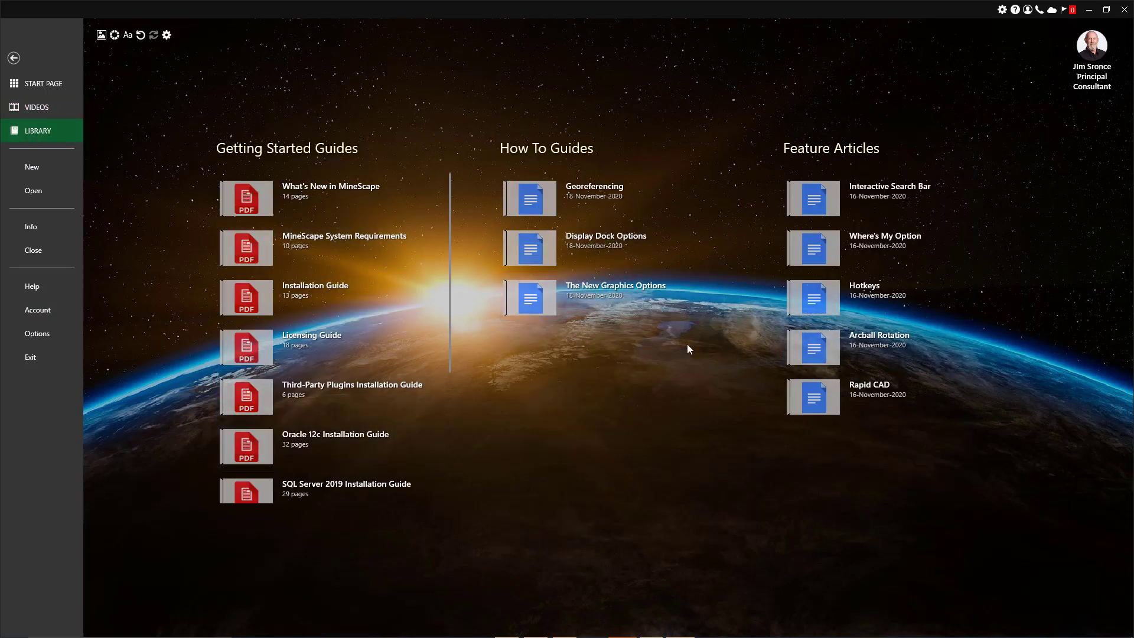
left_click(38, 110)
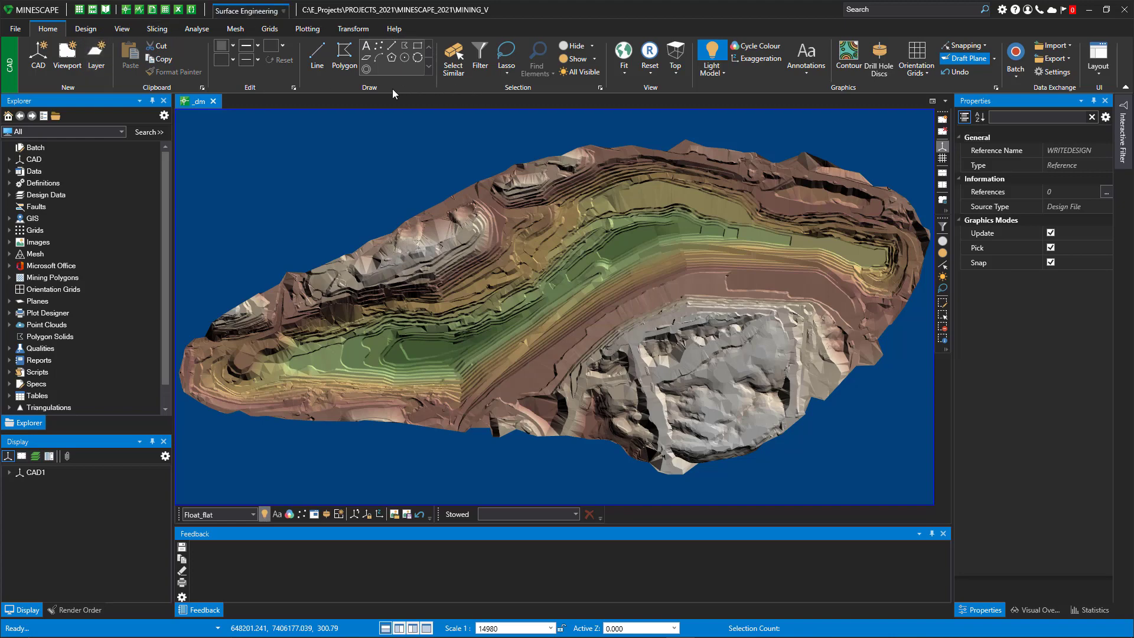
Examine the ribbon commands offered for design, view, slicing, mesh, plotting and help
left_click(85, 30)
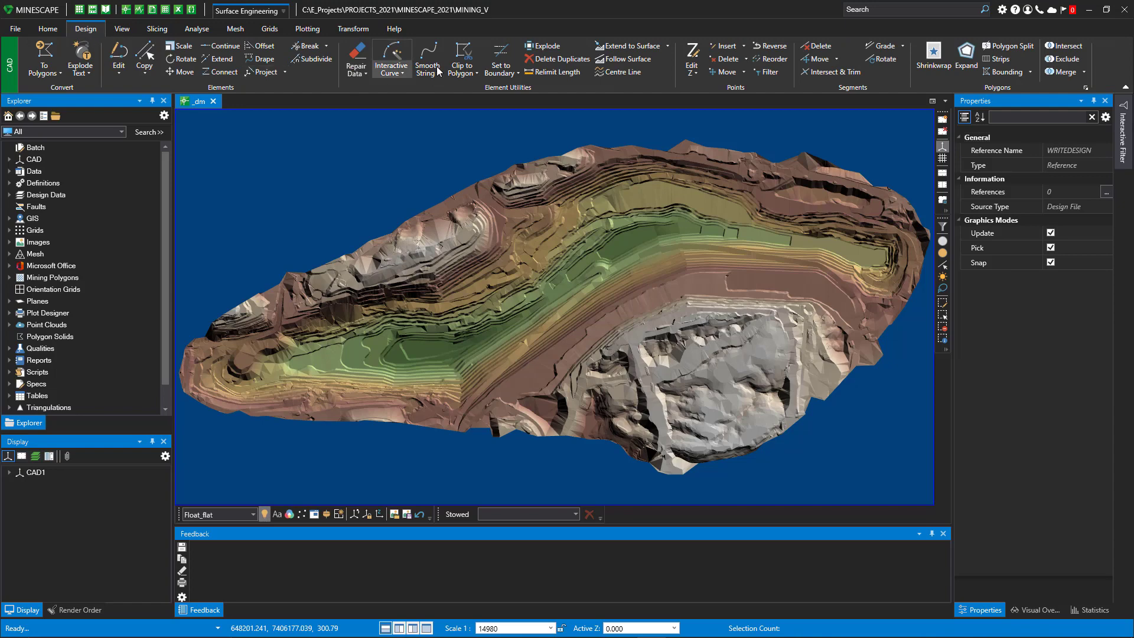
left_click(124, 28)
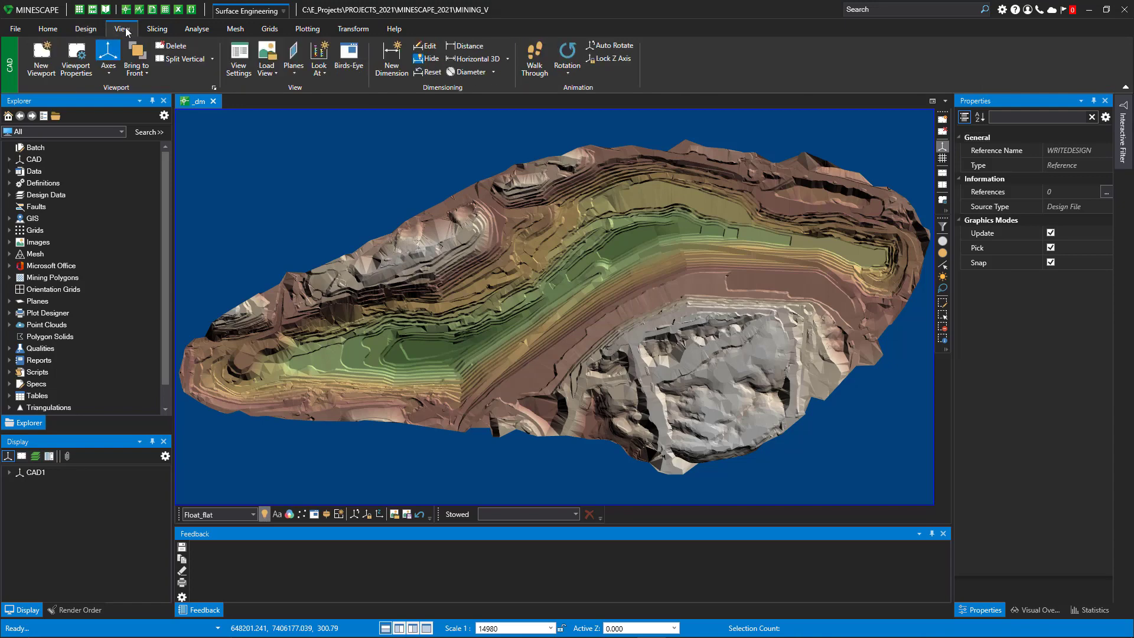
left_click(158, 30)
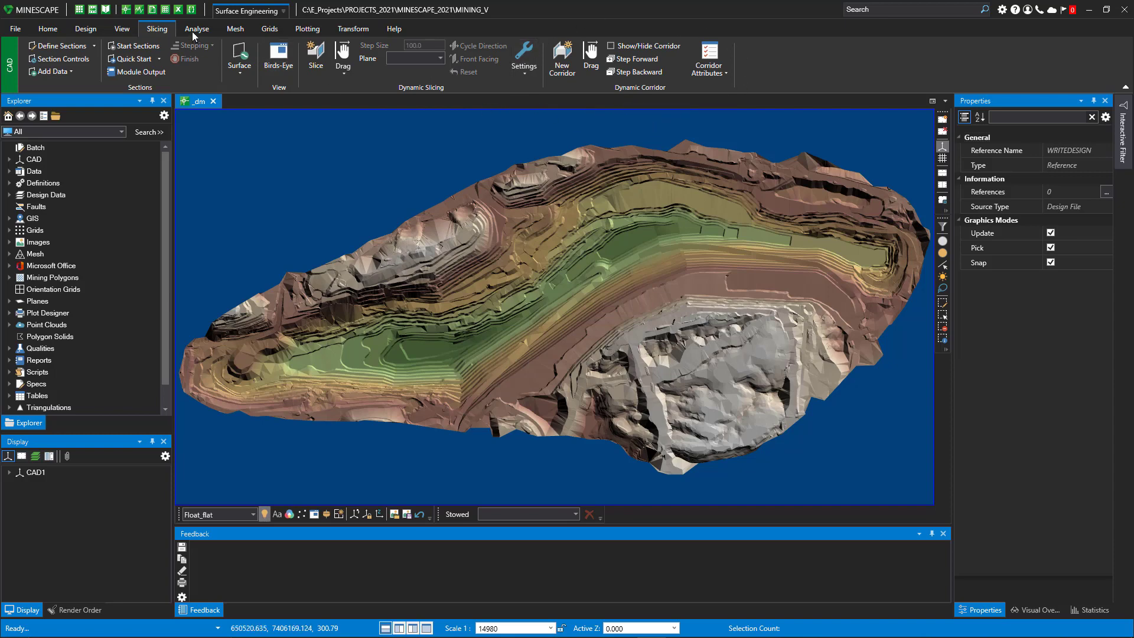
left_click(234, 28)
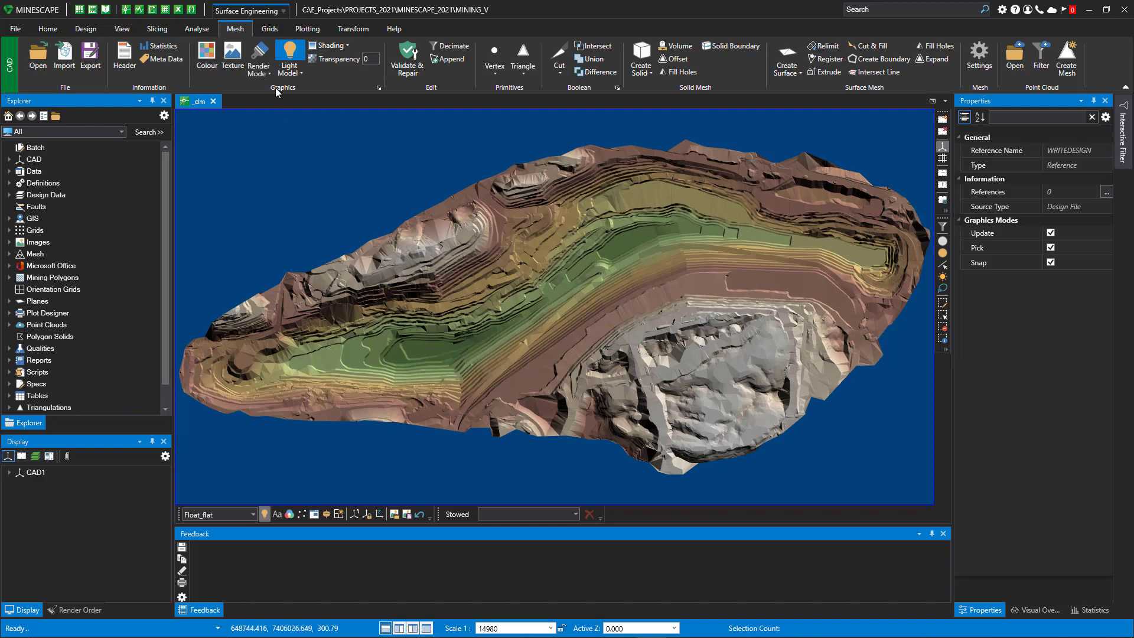
left_click(306, 31)
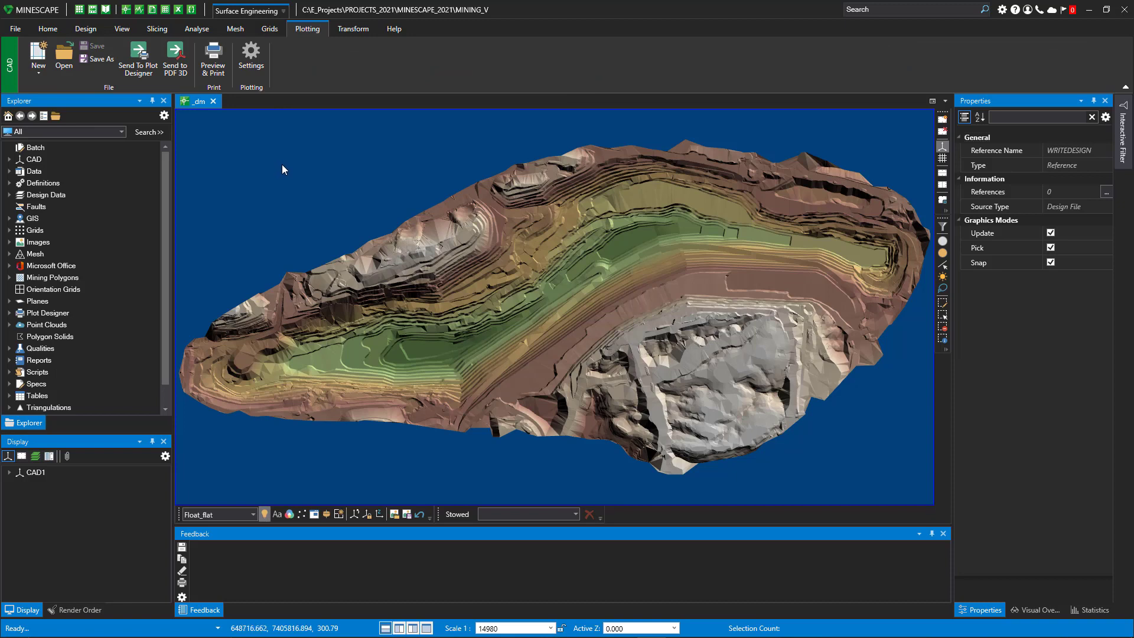
left_click(394, 29)
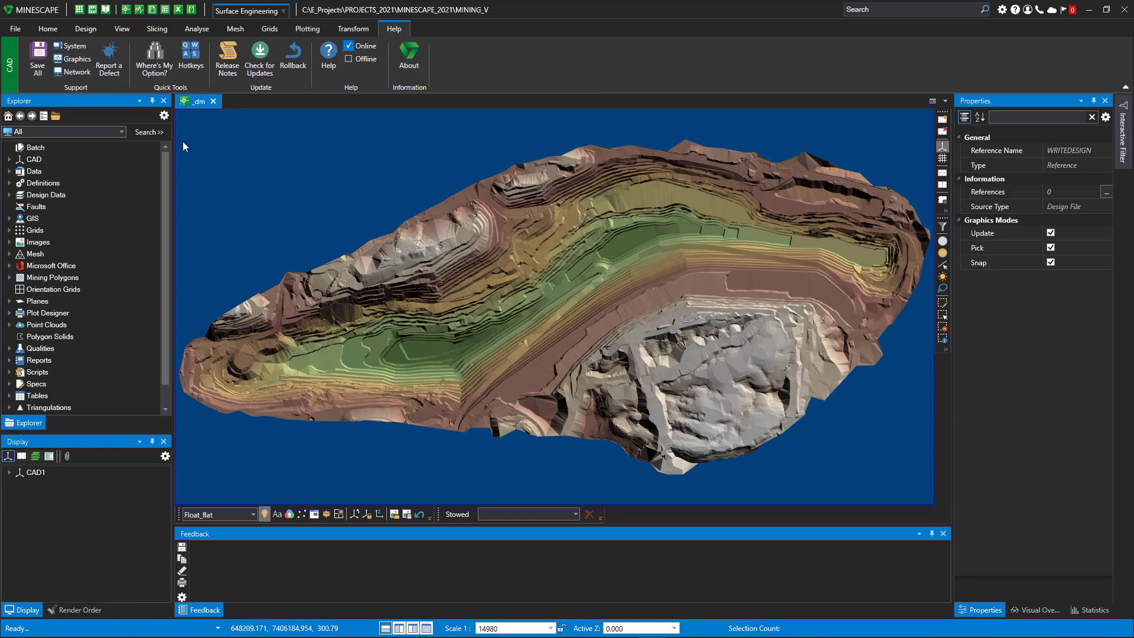
View the Where's My Option search form and the MineScape About information, closing each one
left_click(157, 59)
left_click_drag(461, 204, 391, 127)
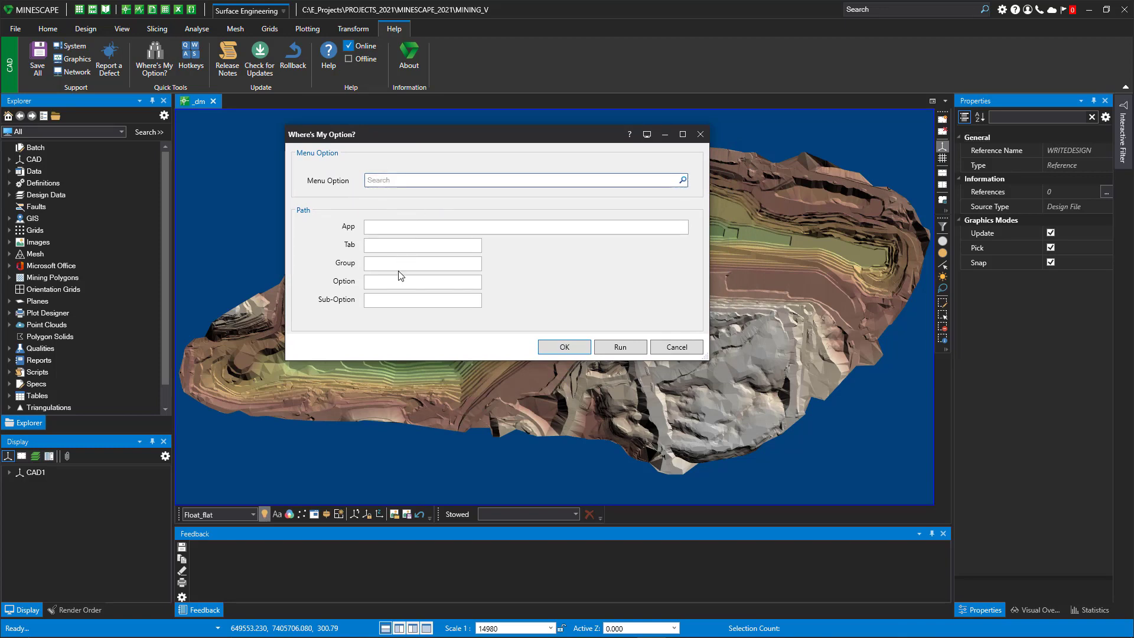
left_click(677, 348)
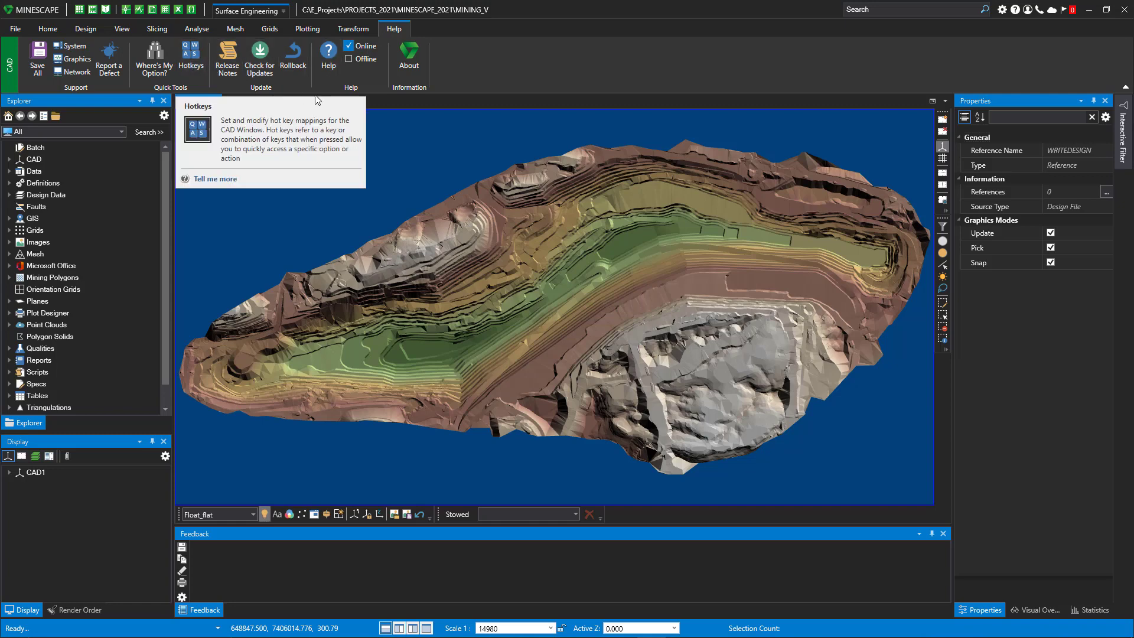
left_click(415, 56)
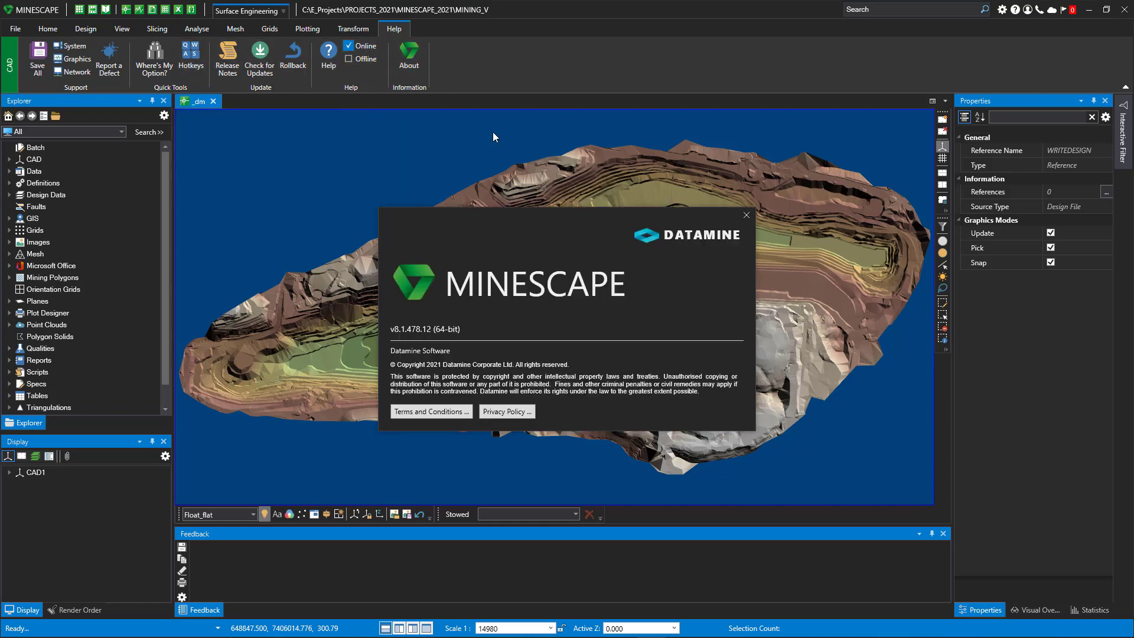
left_click(746, 215)
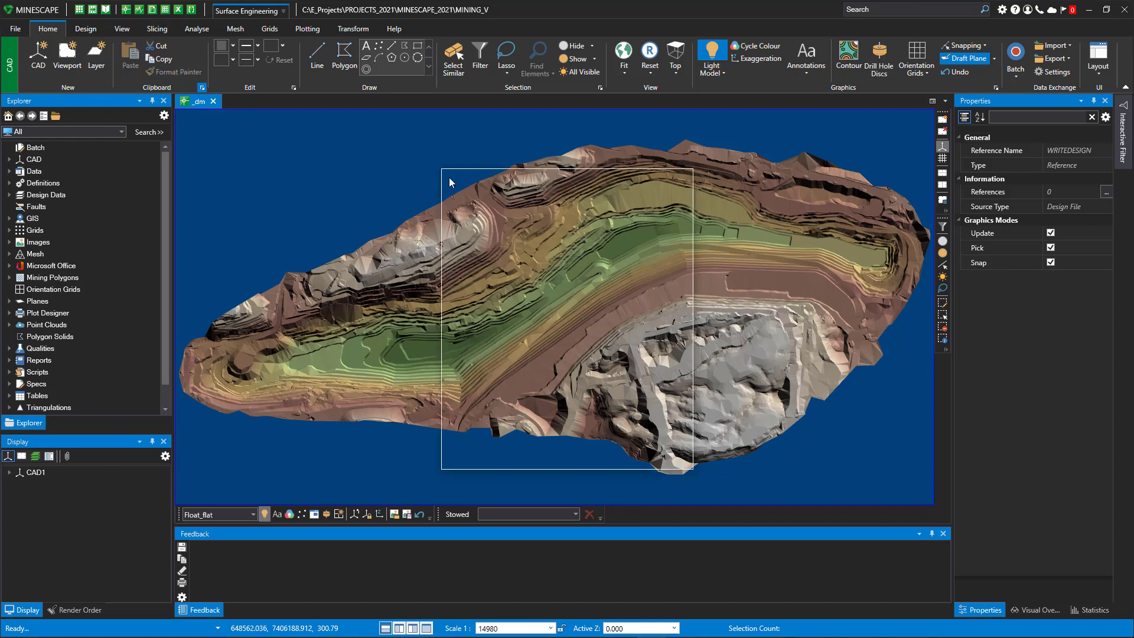
Inspect the Format Painter Advanced attributes without applying any, and show the extra options for editing drawing attributes
left_click_drag(530, 182, 291, 135)
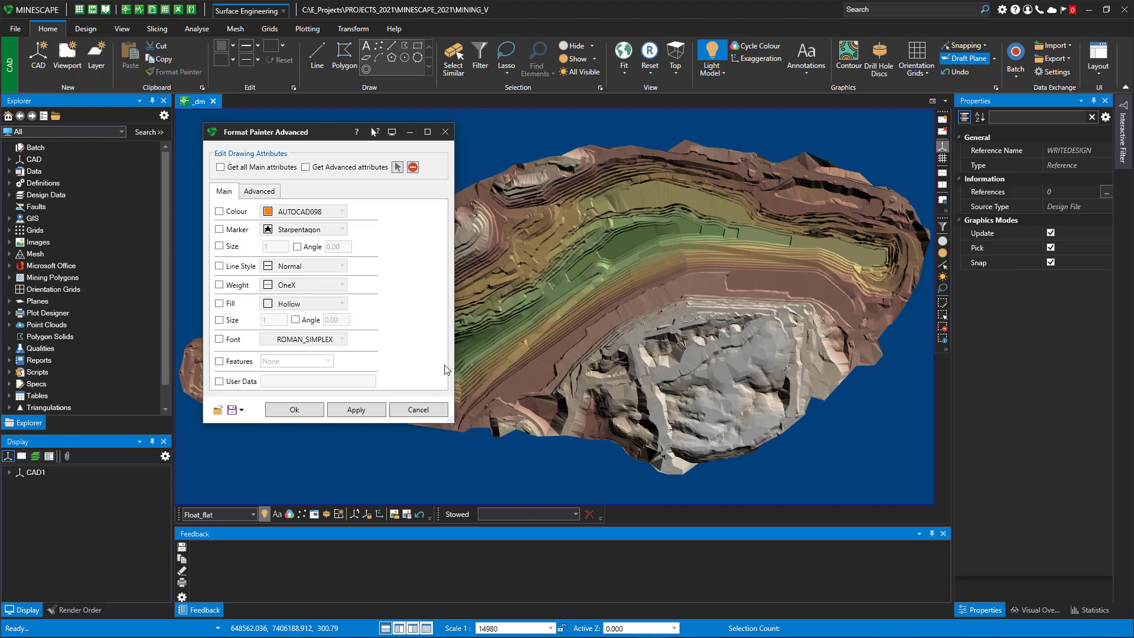
left_click(418, 410)
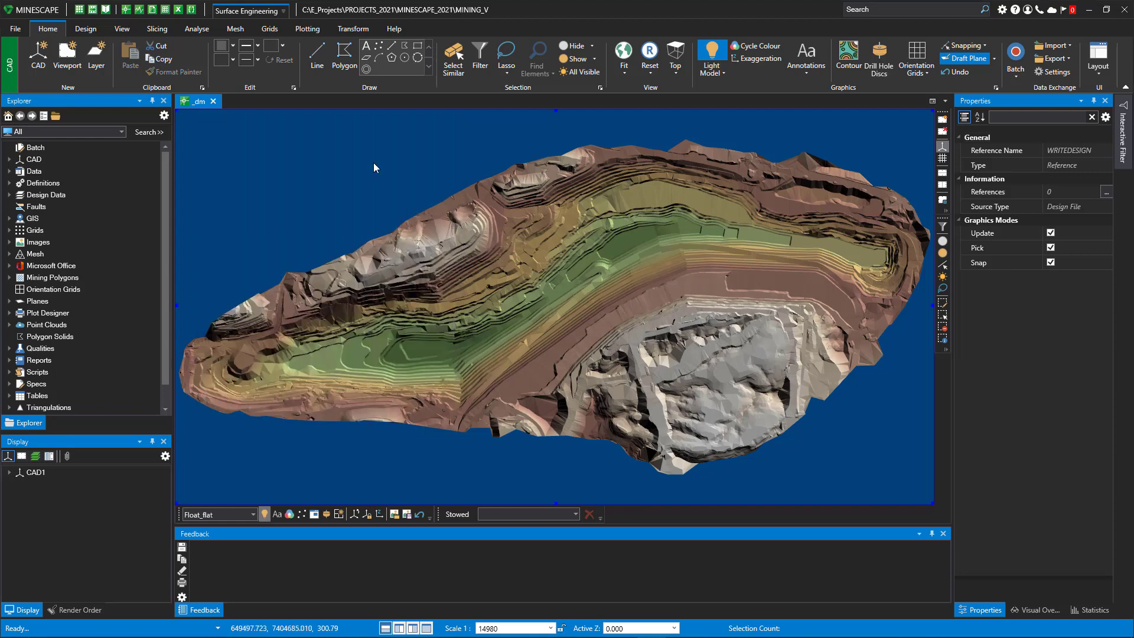
left_click(293, 109)
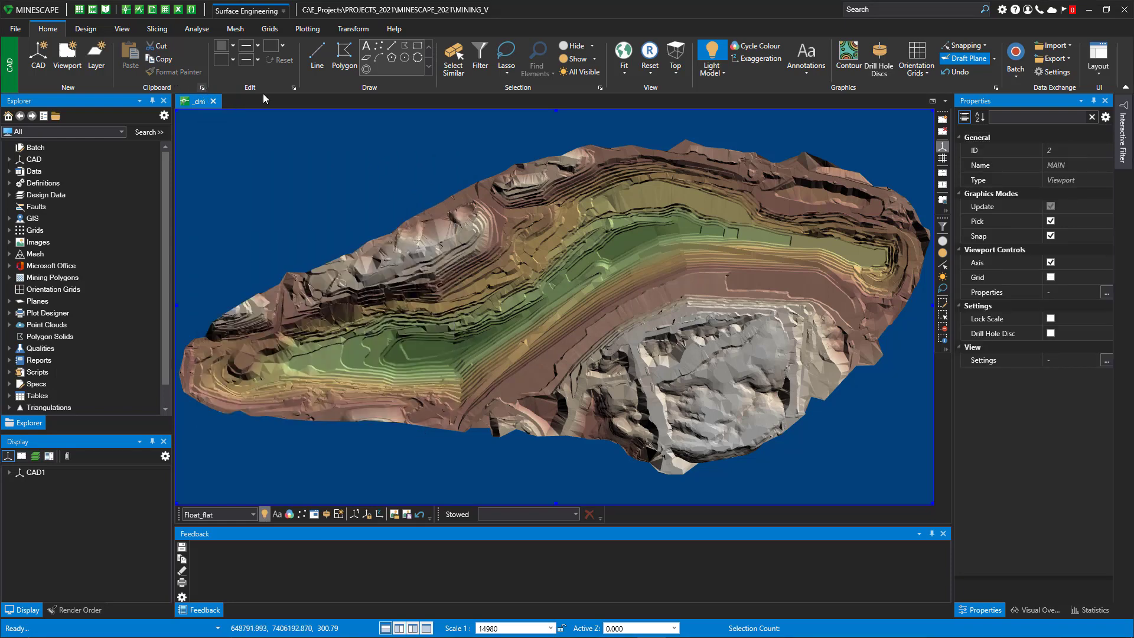
left_click(293, 87)
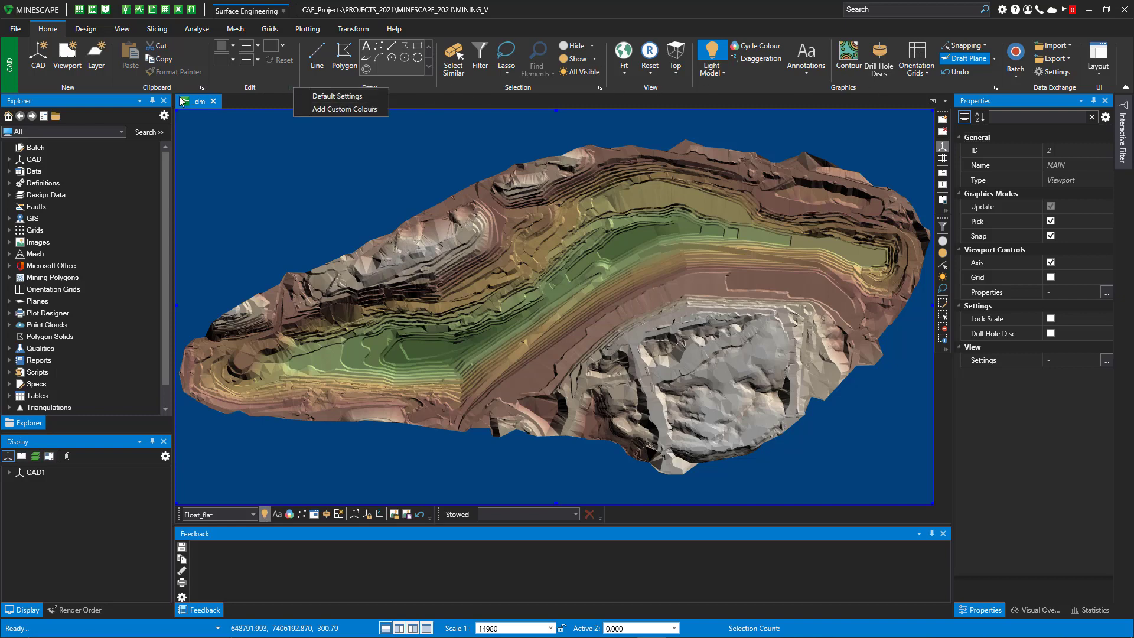
Examine the graphics settings for CAD, RapidCAD, Picking & Snapping, Selection, Rotation and Performance, and close them
left_click(996, 88)
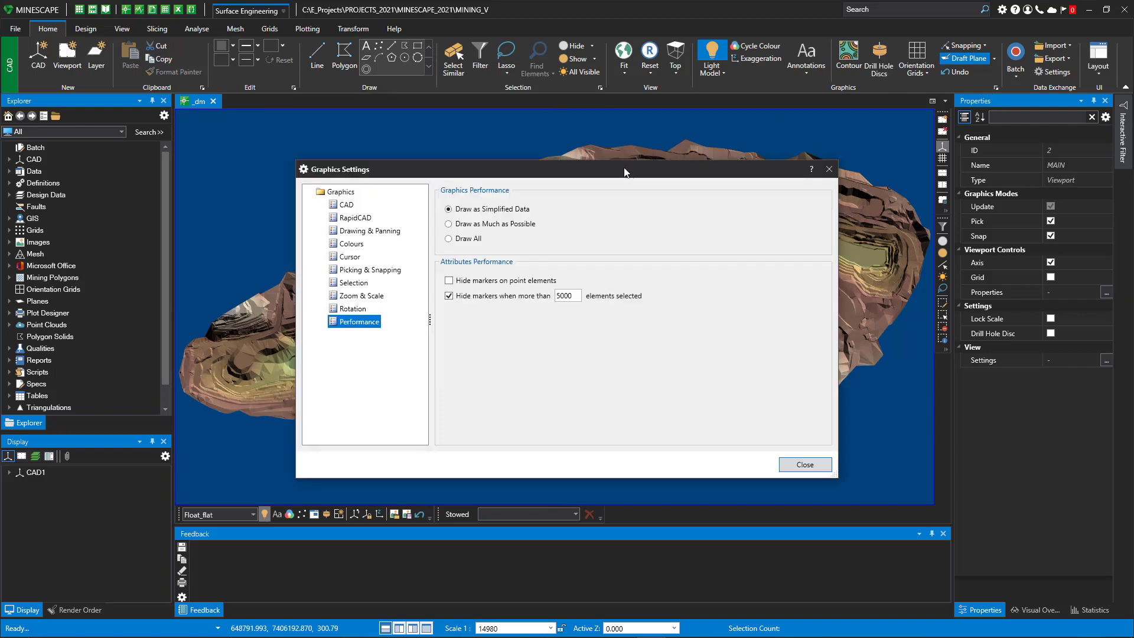
left_click_drag(538, 152, 528, 141)
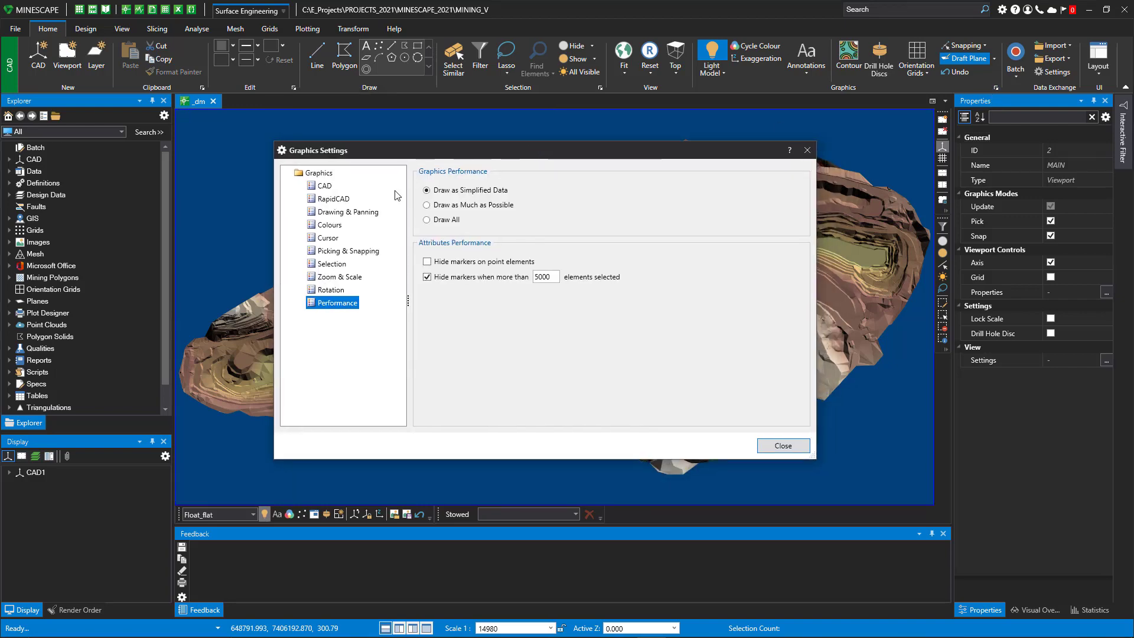
left_click(325, 186)
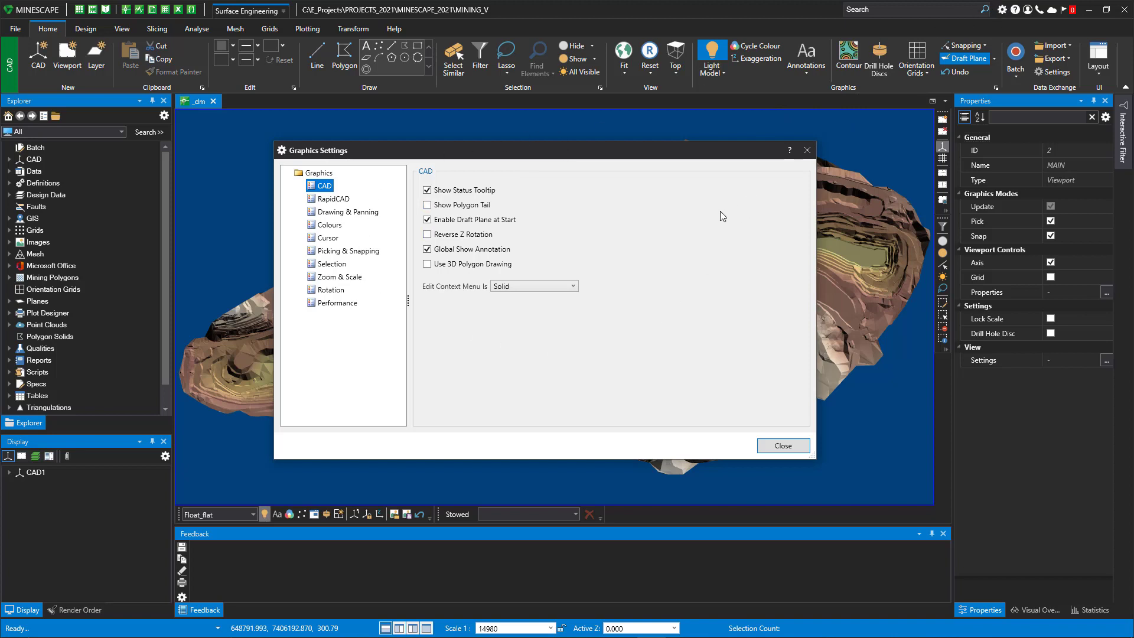
left_click(329, 200)
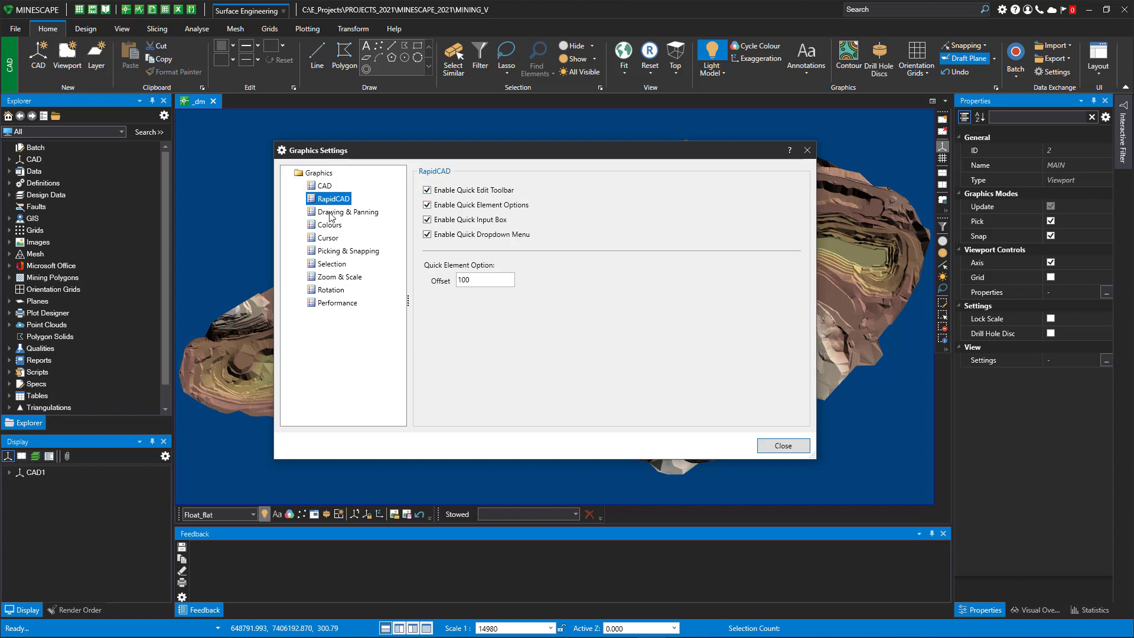
left_click(341, 254)
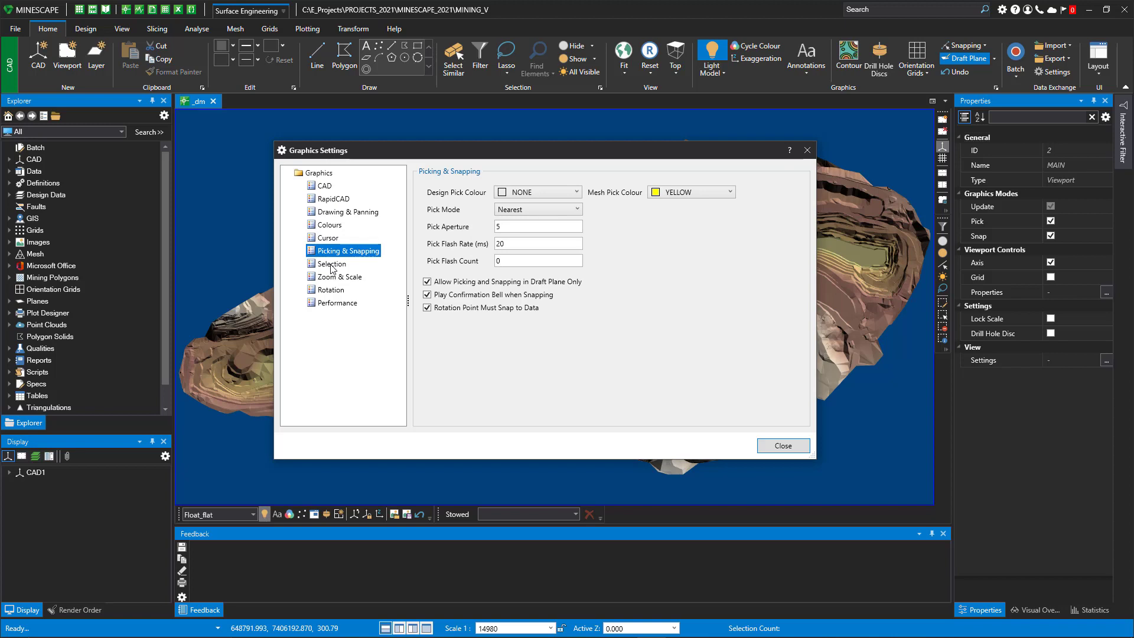
left_click(332, 265)
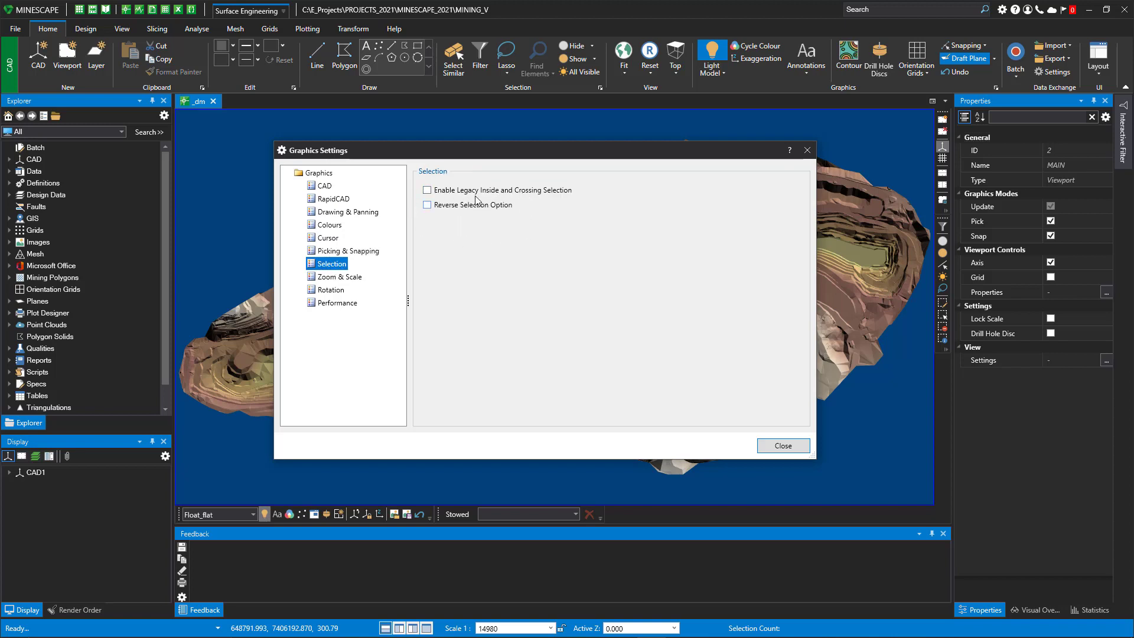
left_click(330, 289)
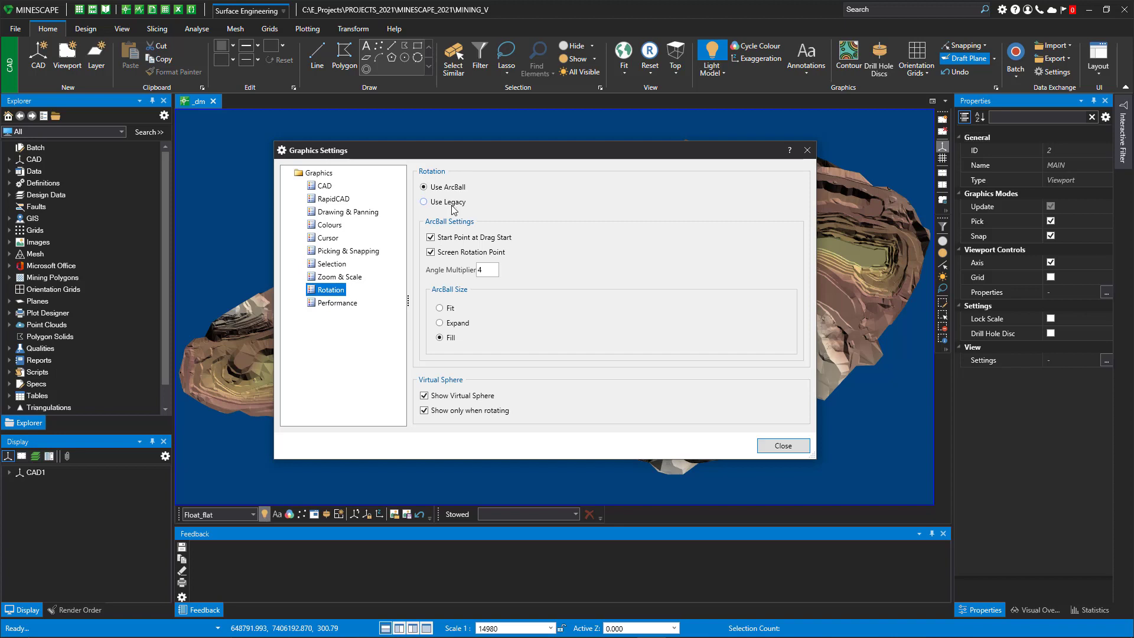
left_click(338, 303)
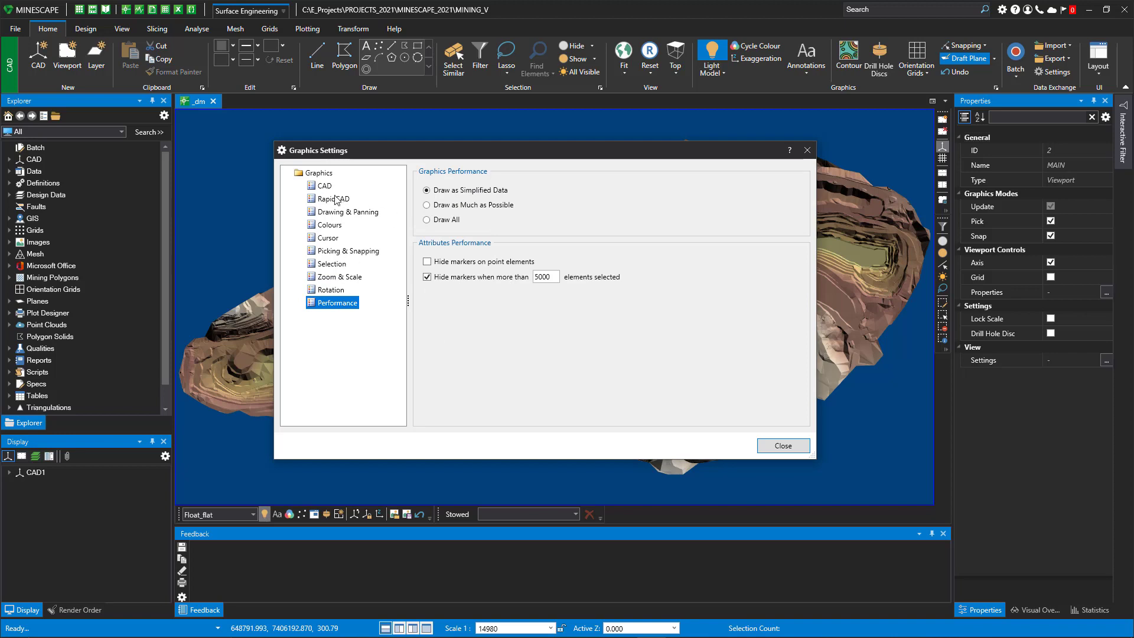
left_click(783, 447)
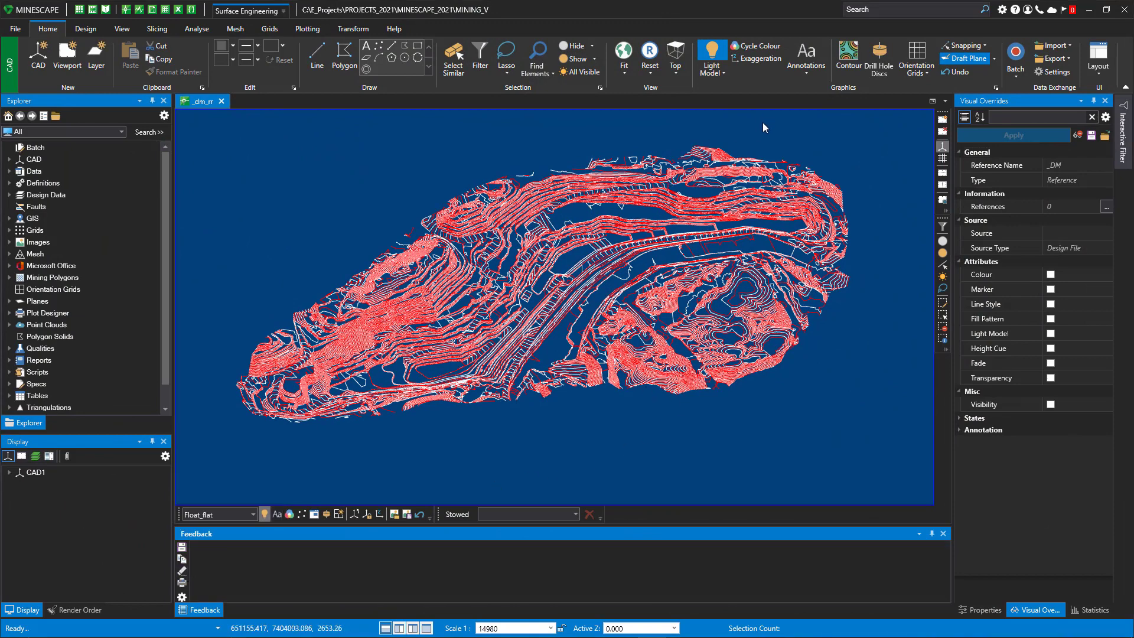
Pan and zoom in on the _dm_rr pit linework, and fit all CAD data back into the view
middle_click_drag(594, 308, 594, 338)
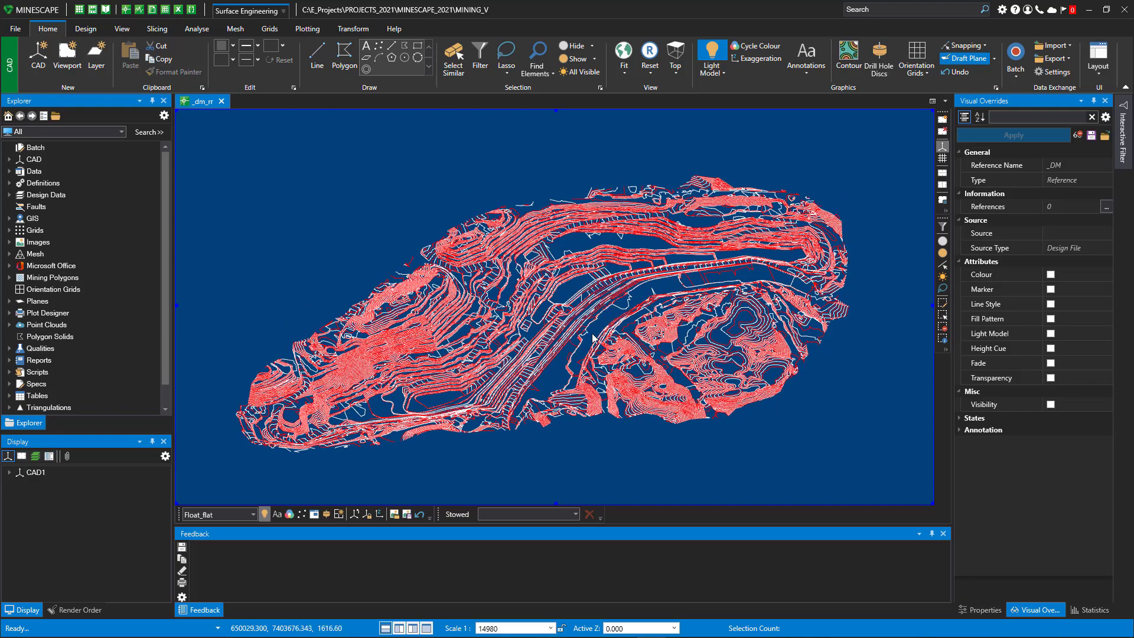
scroll(593, 335, "up", 1)
scroll(503, 325, "up", 1)
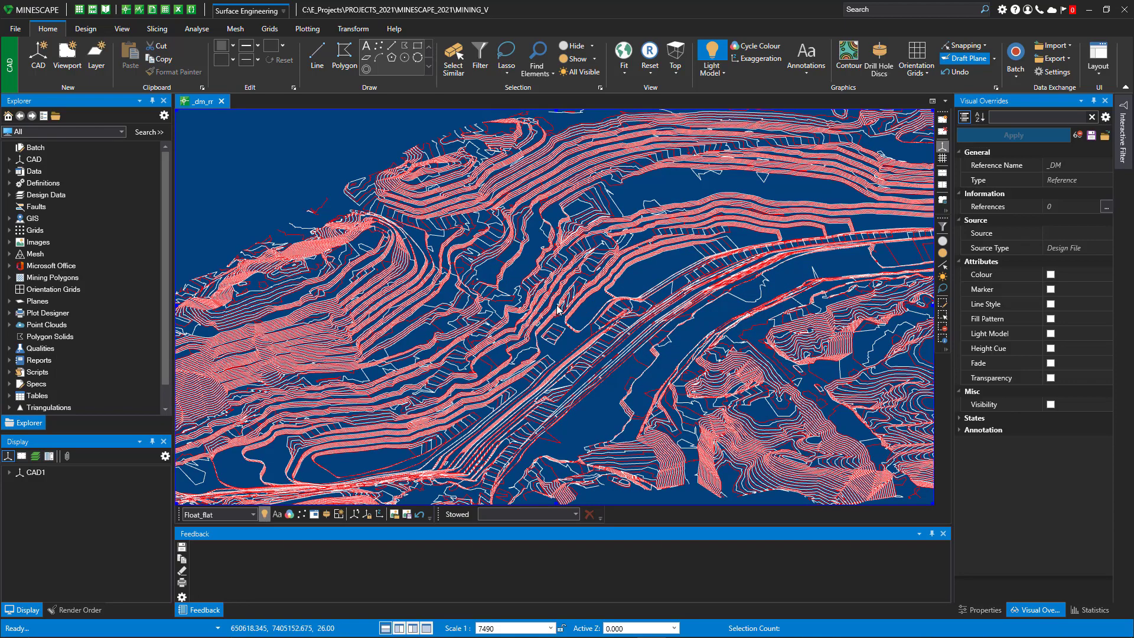
key("Home")
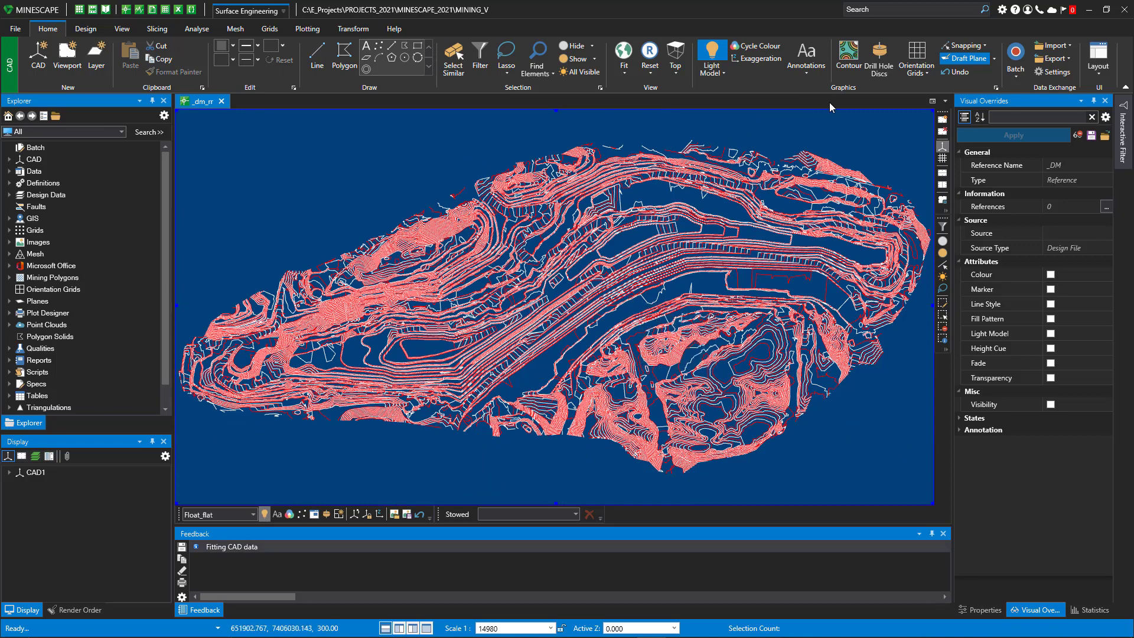
Contour the bluepit mesh into the Bluepit_Con layer as lines coloured with the Terrain 1 palette, from dark green to white
left_click(852, 55)
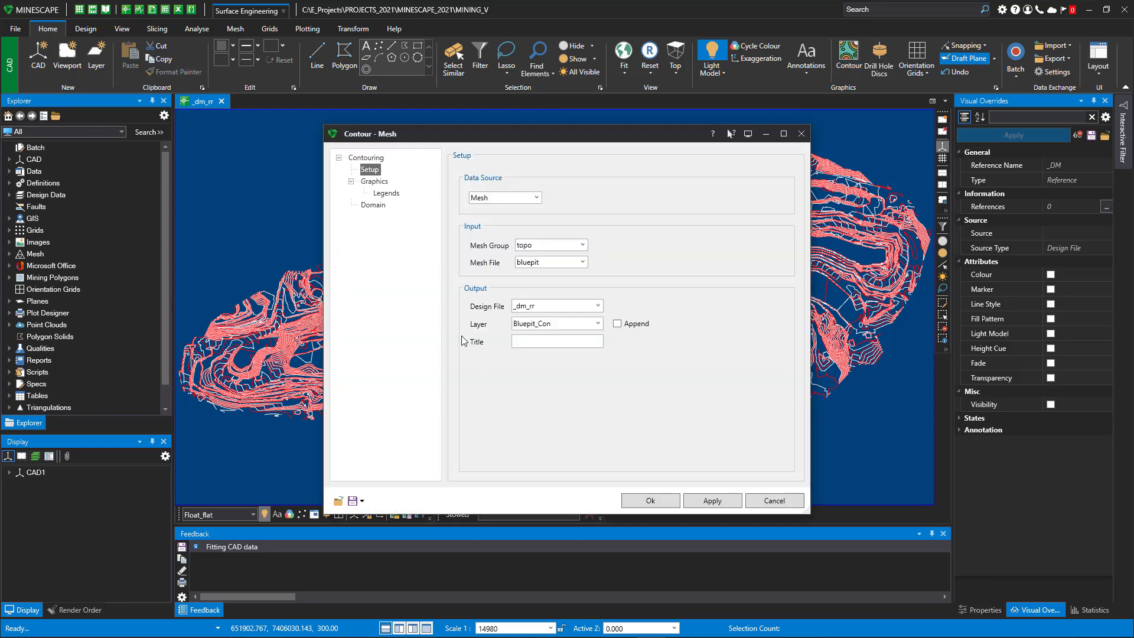
left_click(378, 182)
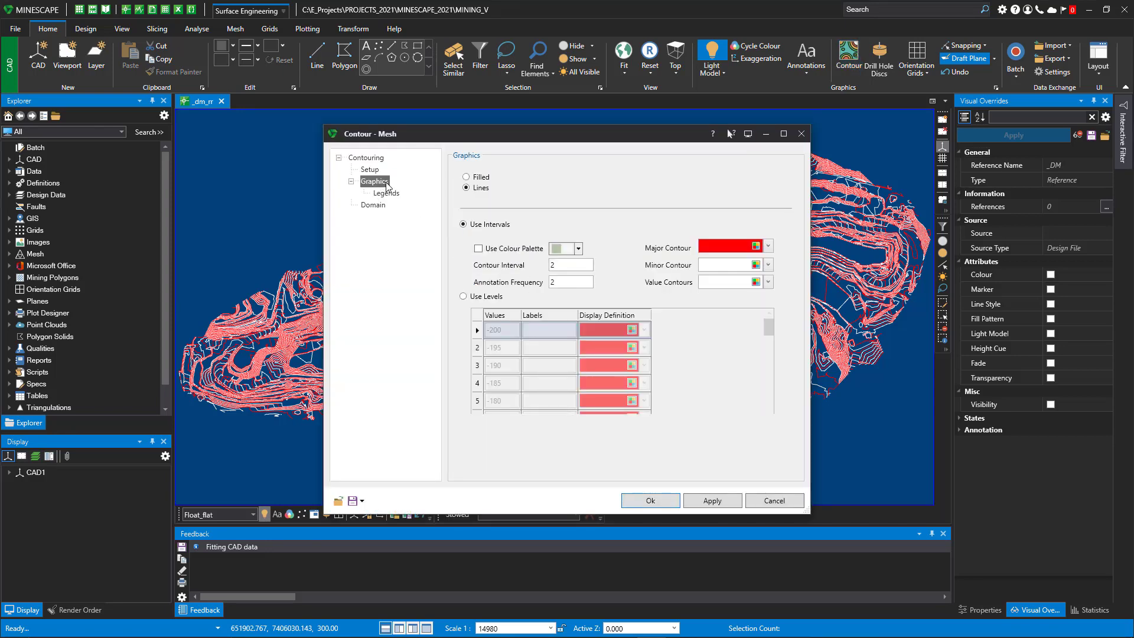
left_click(478, 250)
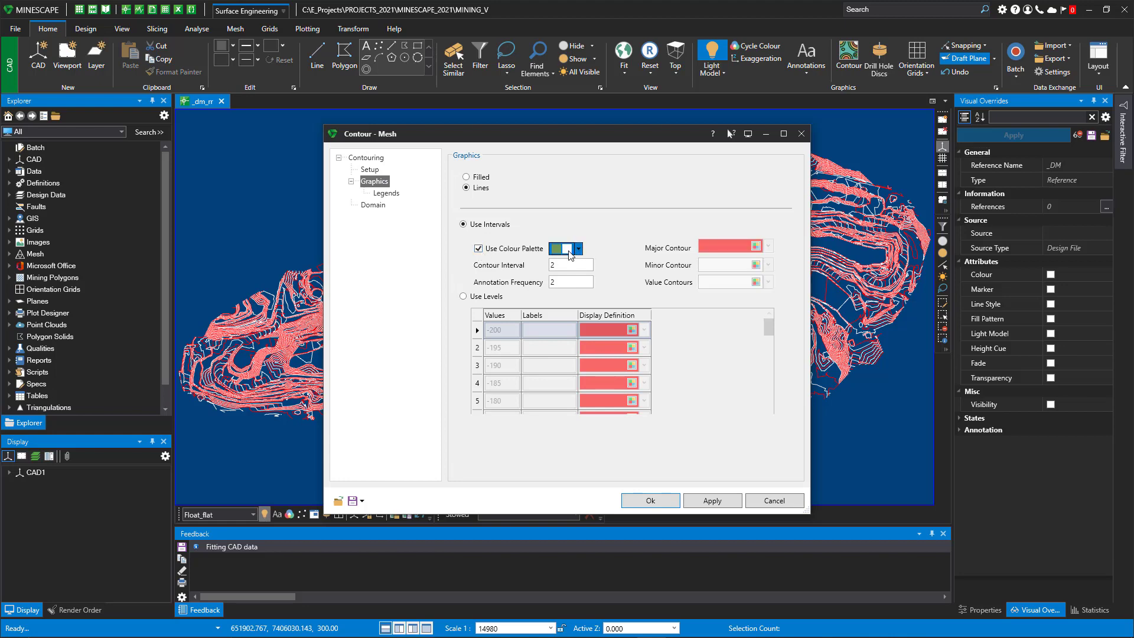
left_click(579, 250)
left_click(600, 388)
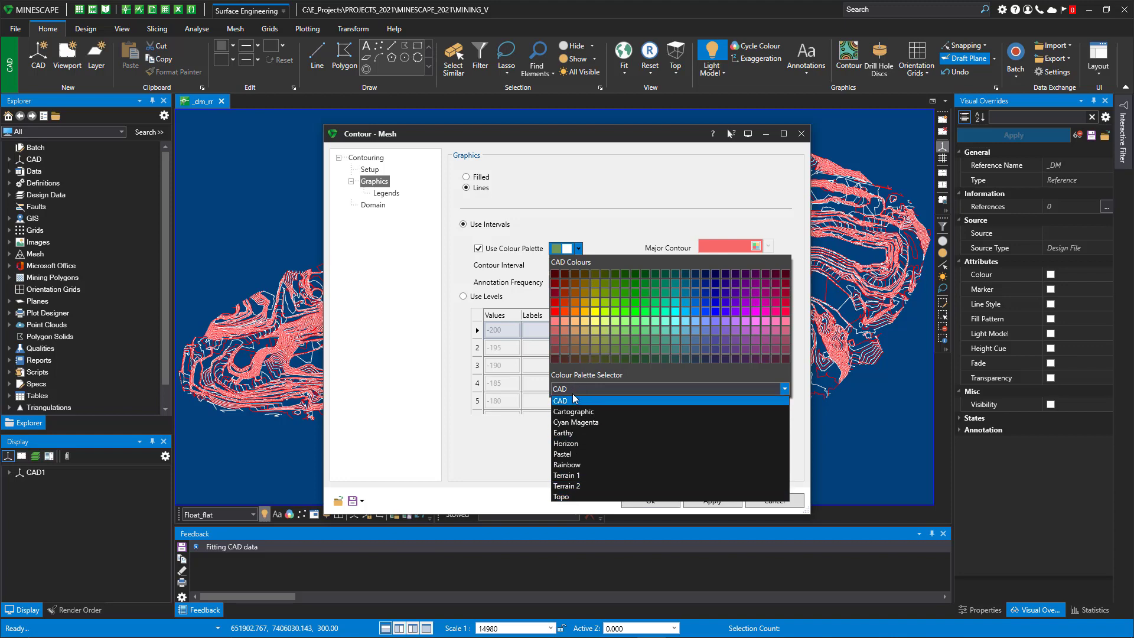
left_click(576, 476)
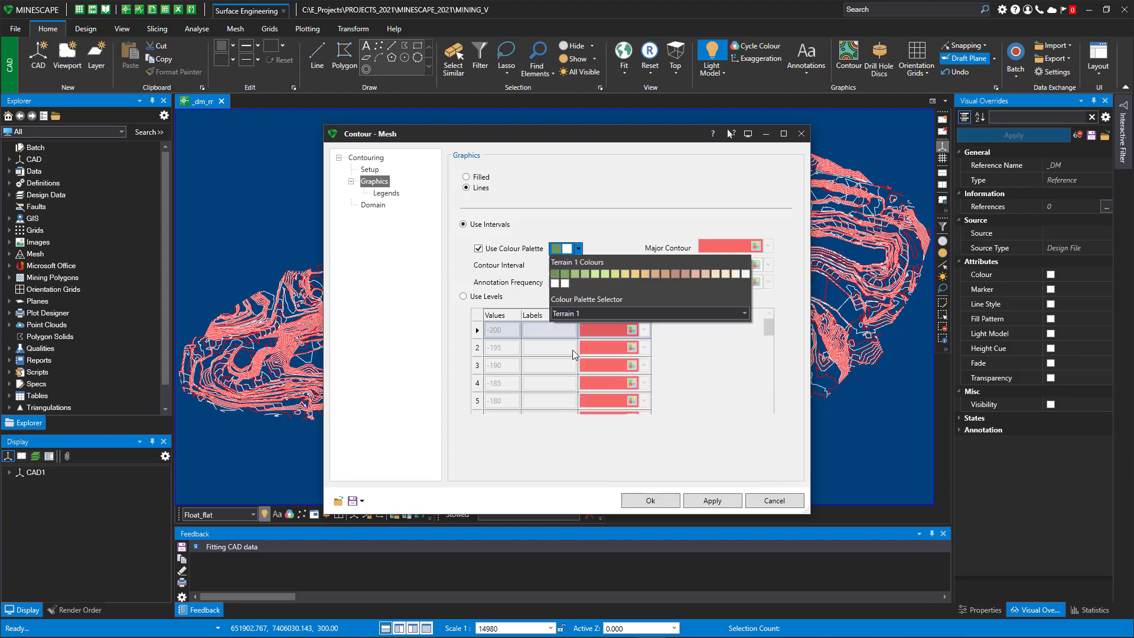
left_click(556, 275)
left_click(565, 284)
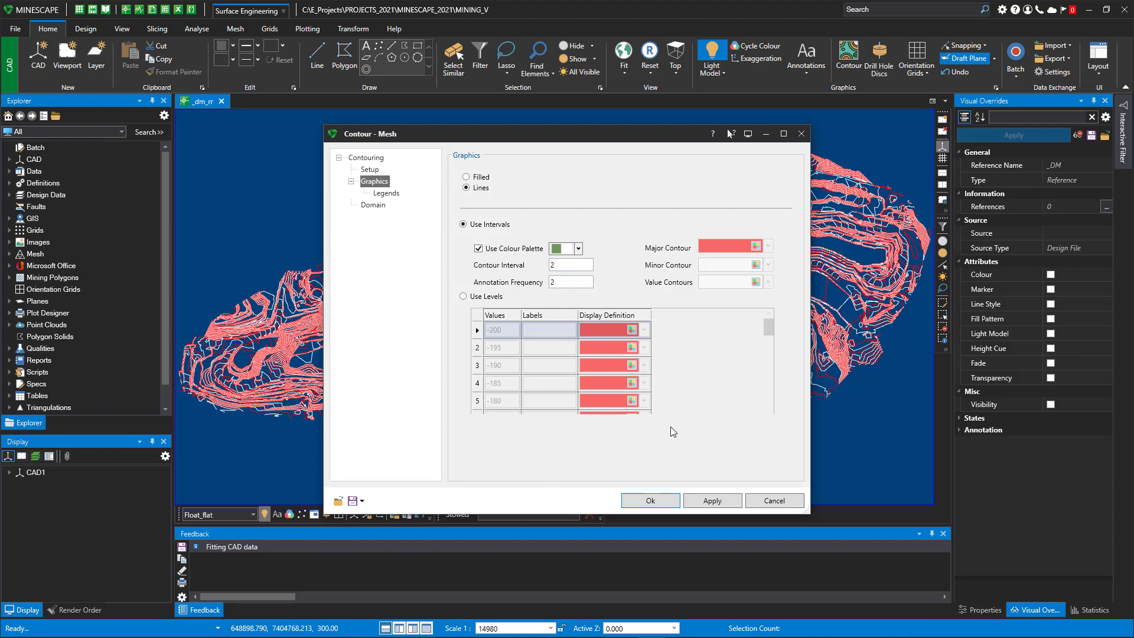
left_click(649, 505)
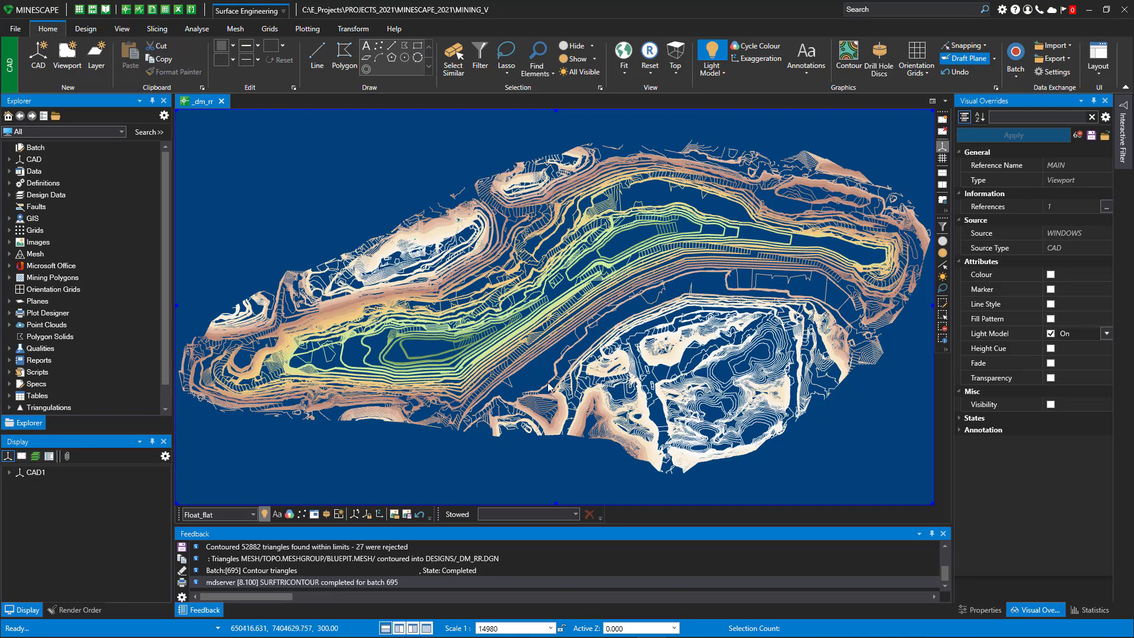
Load the bluepit mesh from the topo mesh group into the CAD view and hide the BLUEPIT_CON contour layer
middle_click_drag(561, 337, 496, 399)
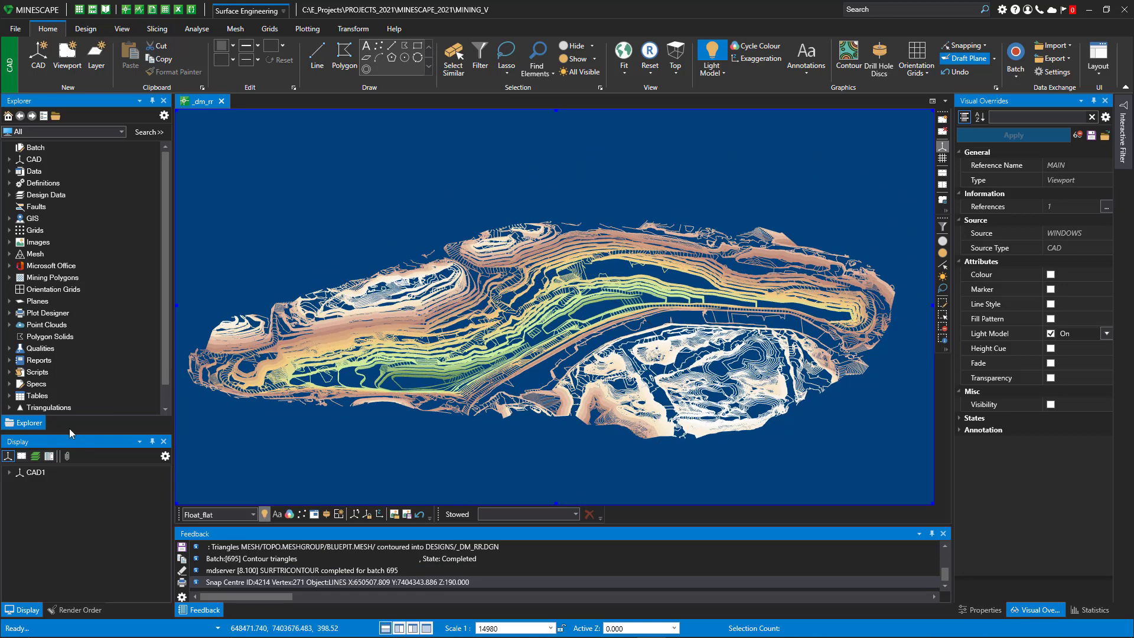
mouse_move(700, 377)
middle_mouse_down()
mouse_move(632, 378)
mouse_move(700, 363)
middle_mouse_up()
key("f")
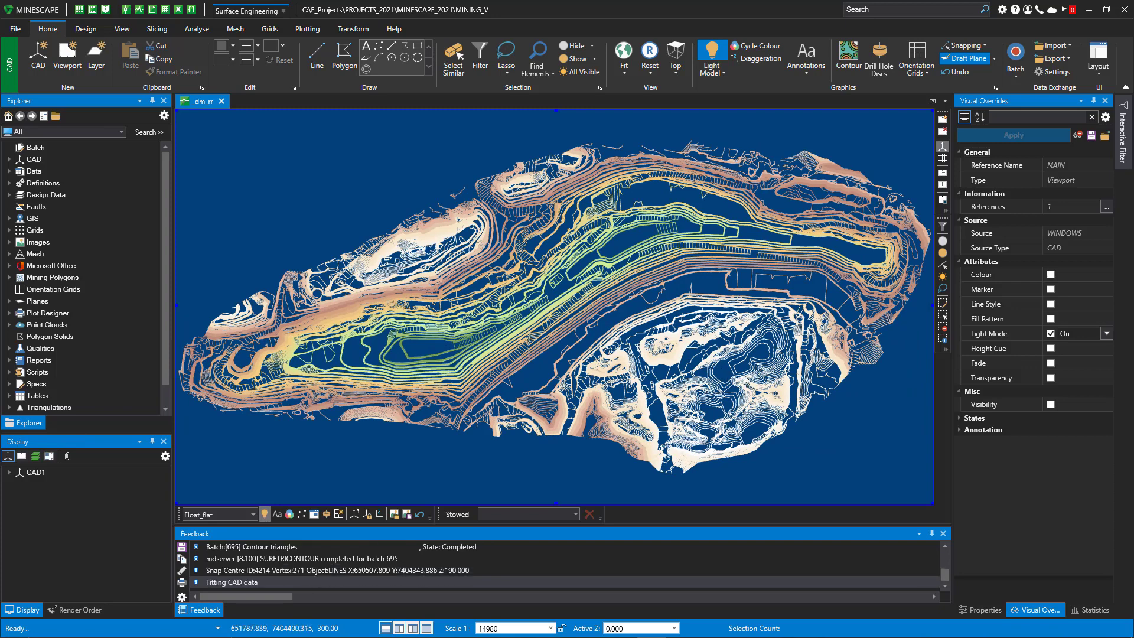
left_click(9, 254)
left_click(22, 278)
left_click_drag(88, 304, 518, 325)
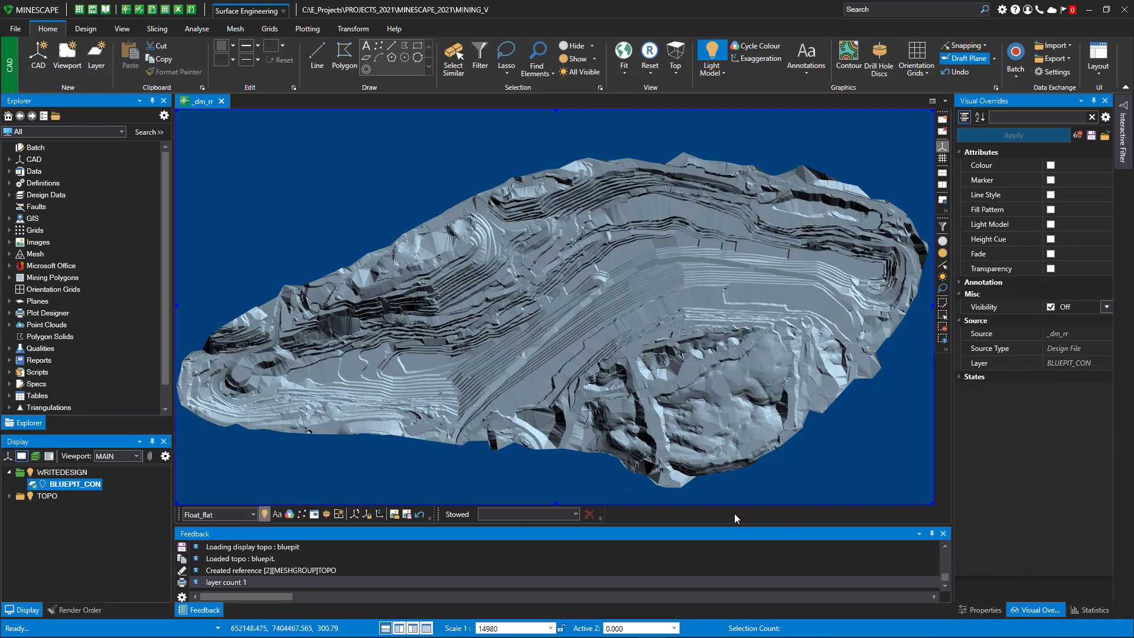
Apply a Height Cue override to the bluepit mesh, using the Terrain 1 Colours palette from green to white
double_click(37, 498)
left_click(60, 508)
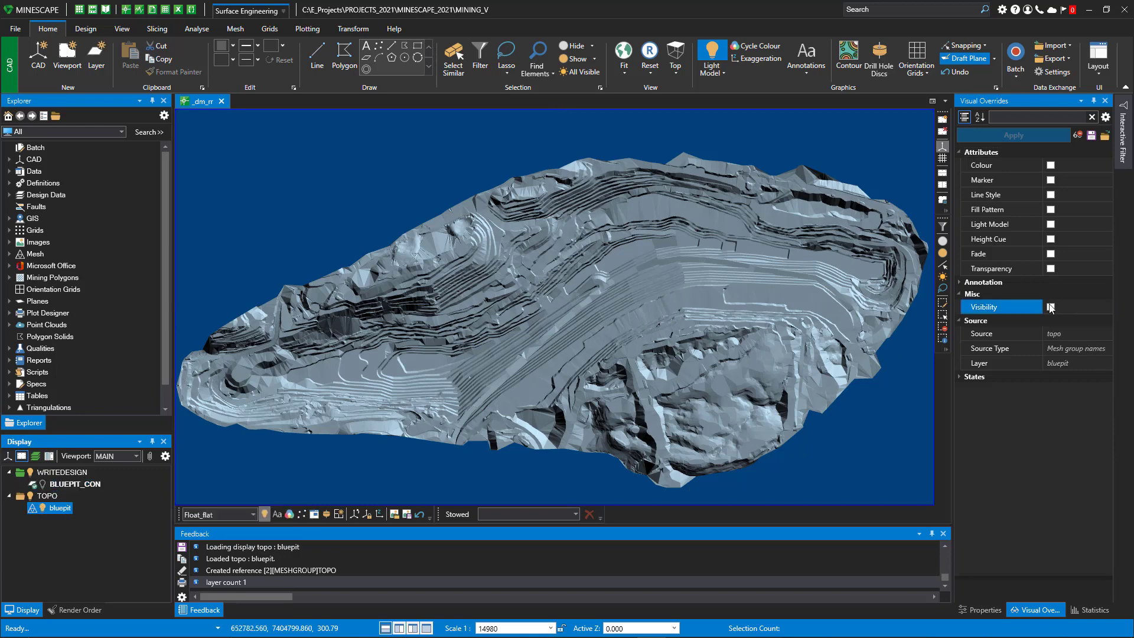
left_click(1051, 240)
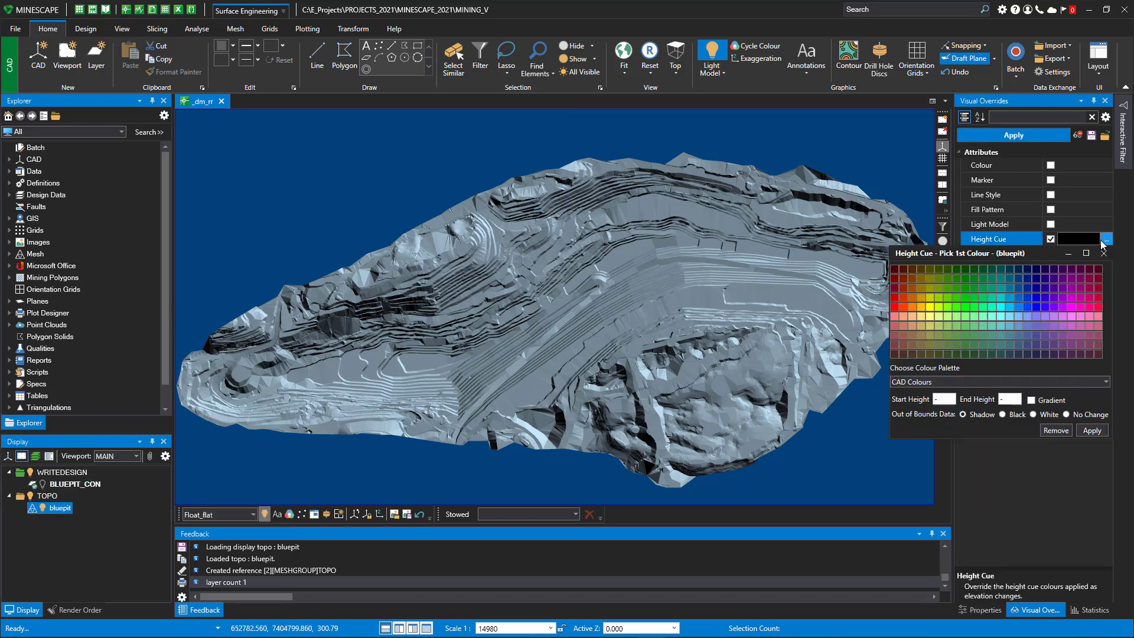
left_click(943, 386)
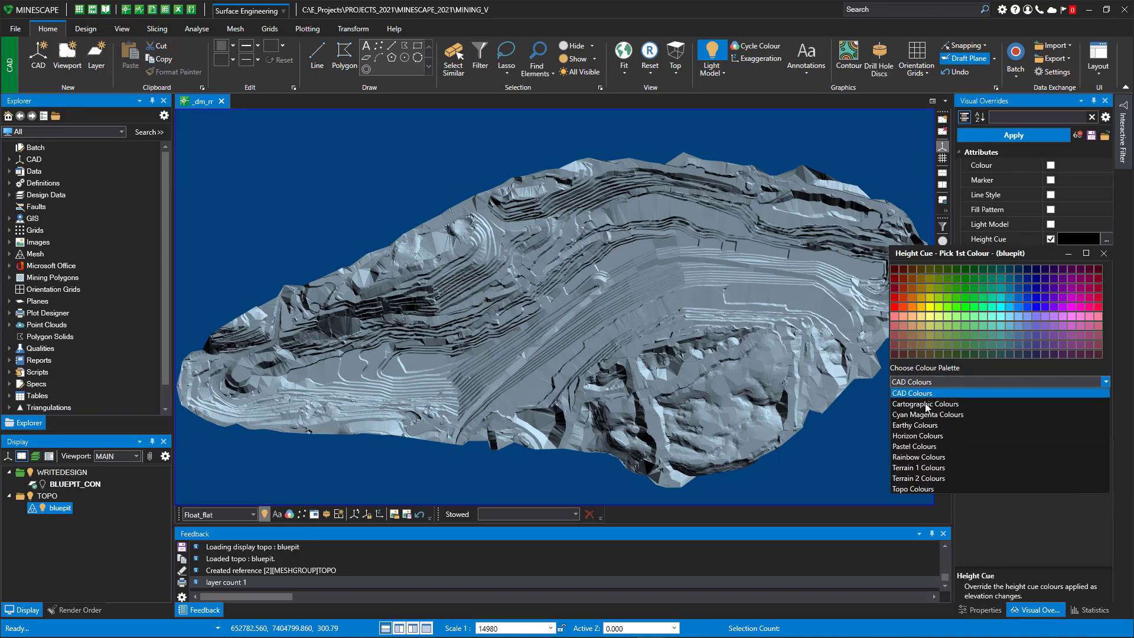
left_click(929, 469)
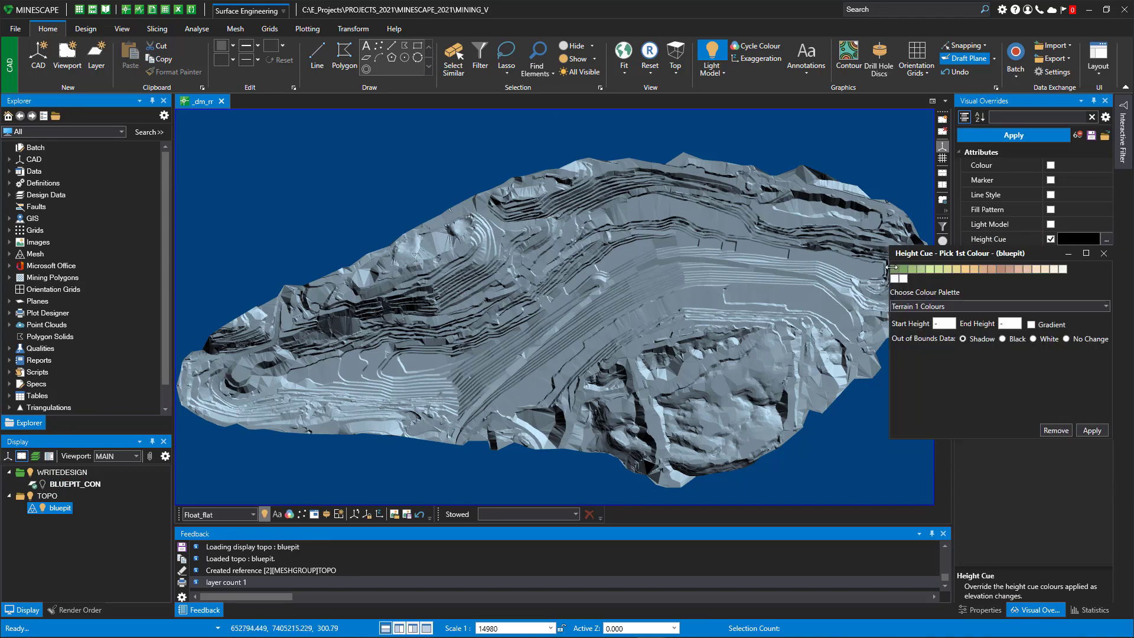
left_click(895, 270)
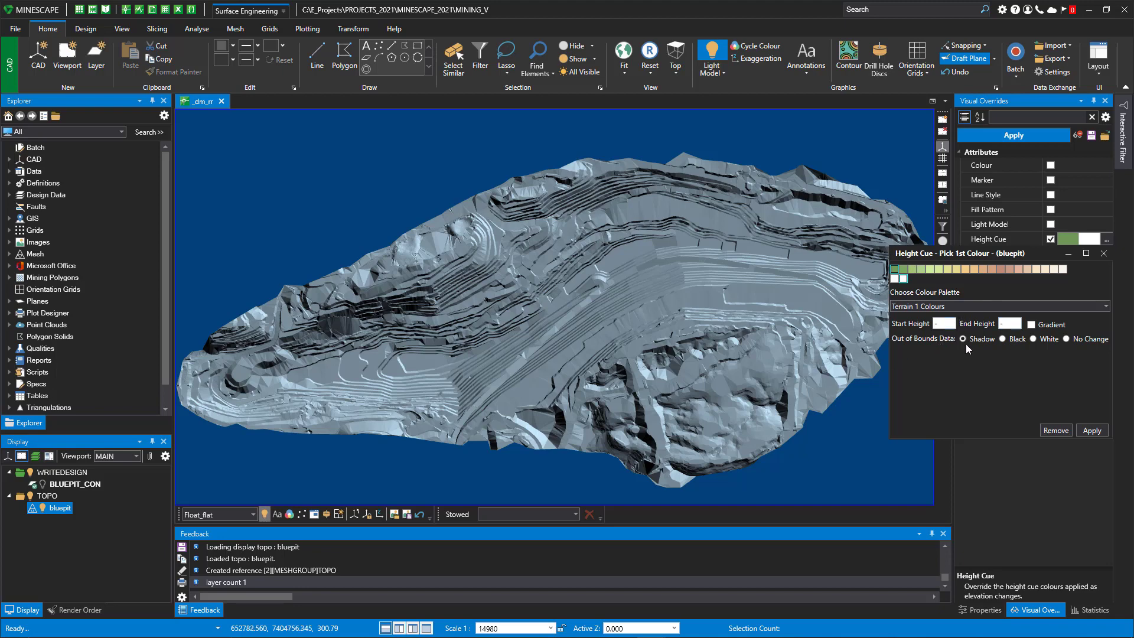
left_click(1092, 430)
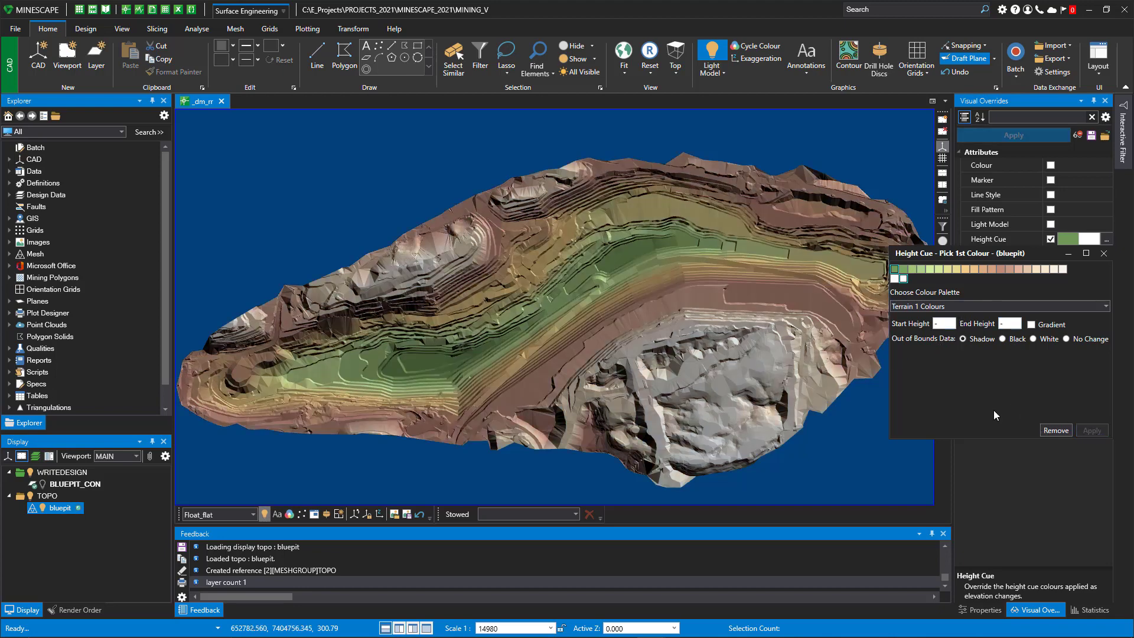
left_click(1104, 253)
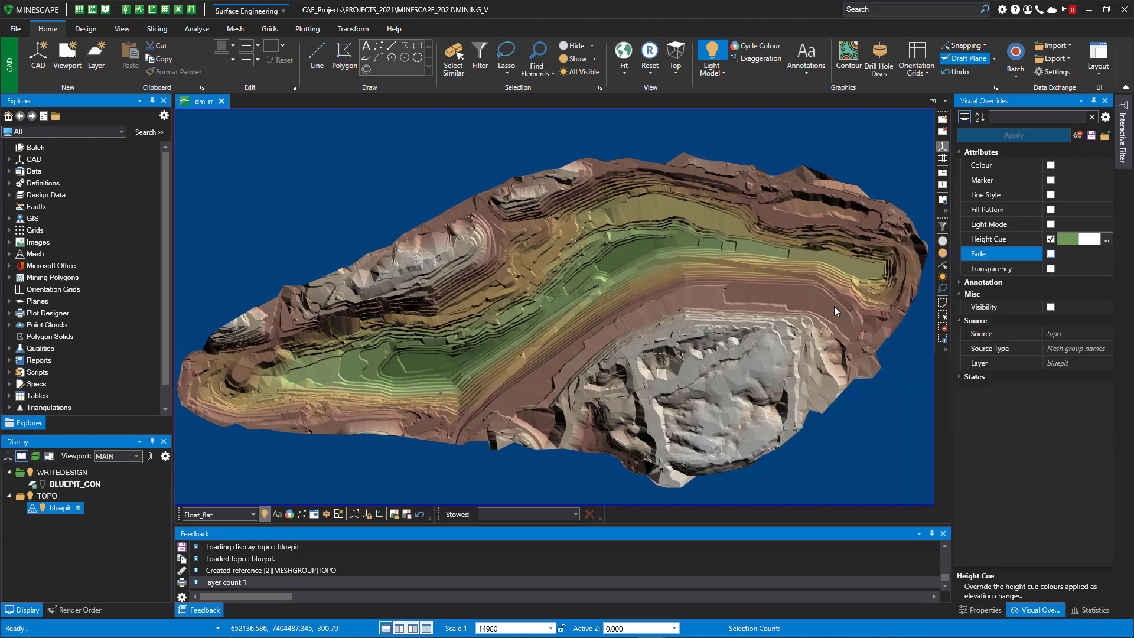
Inspect the height-coloured pit mesh in 3D, turn the BLUEPIT_CON layer back on and take the mesh out of view
middle_click_drag(635, 300, 501, 332)
scroll(550, 338, "up", 2)
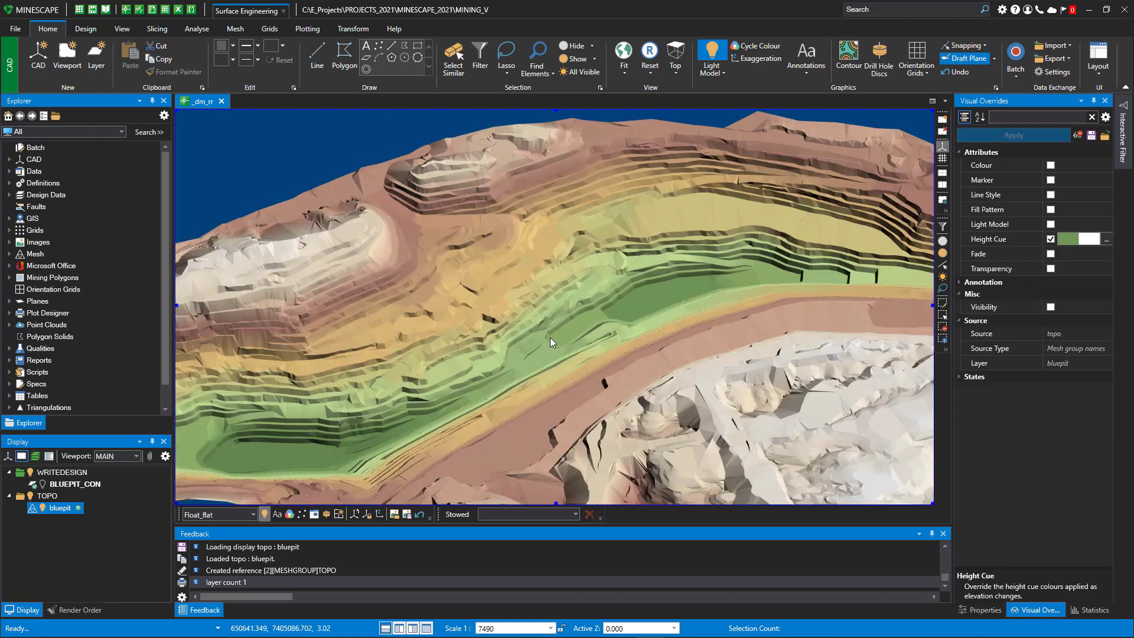
scroll(552, 342, "down", 2)
middle_click_drag(568, 344, 508, 304)
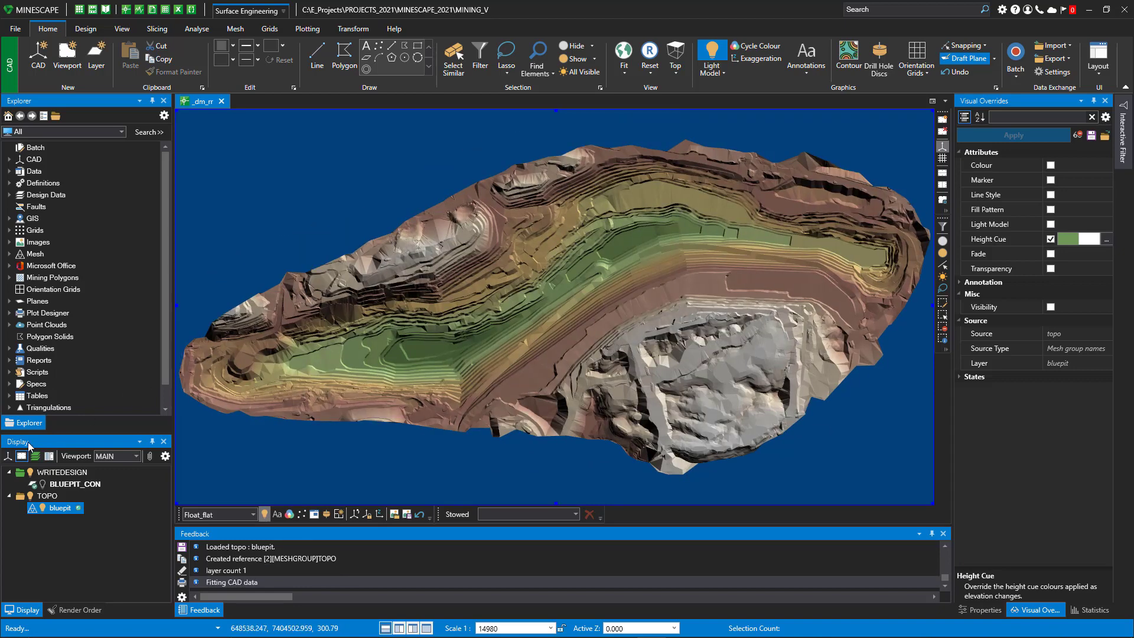
left_click(42, 484)
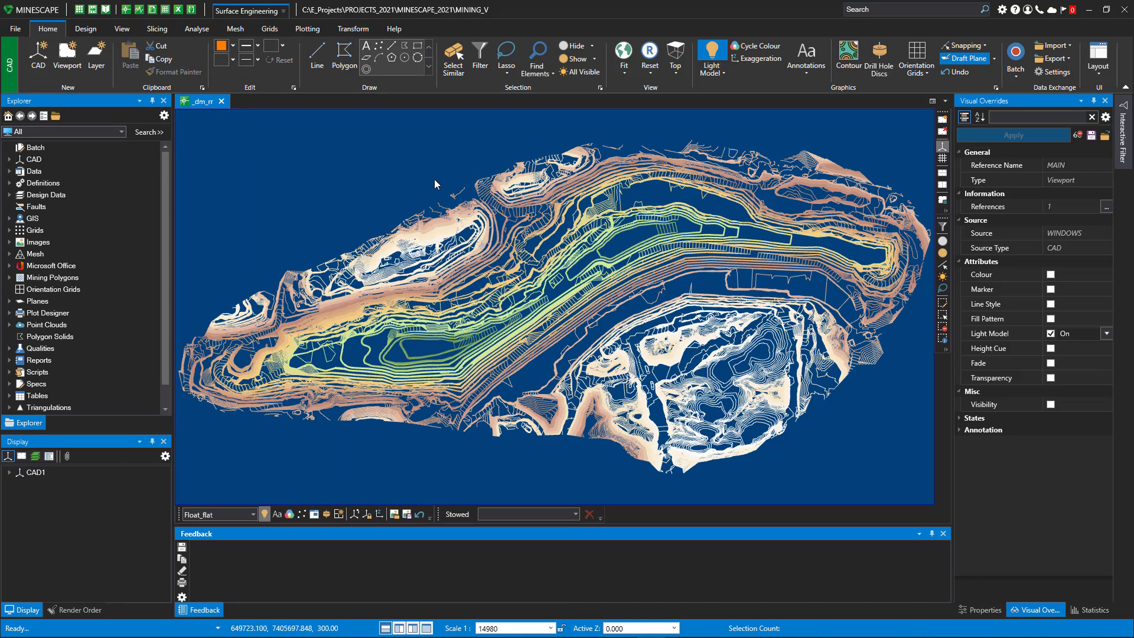
Draw an open zigzag linestring with five points in the empty area above the pit contours
middle_click_drag(423, 174, 451, 214)
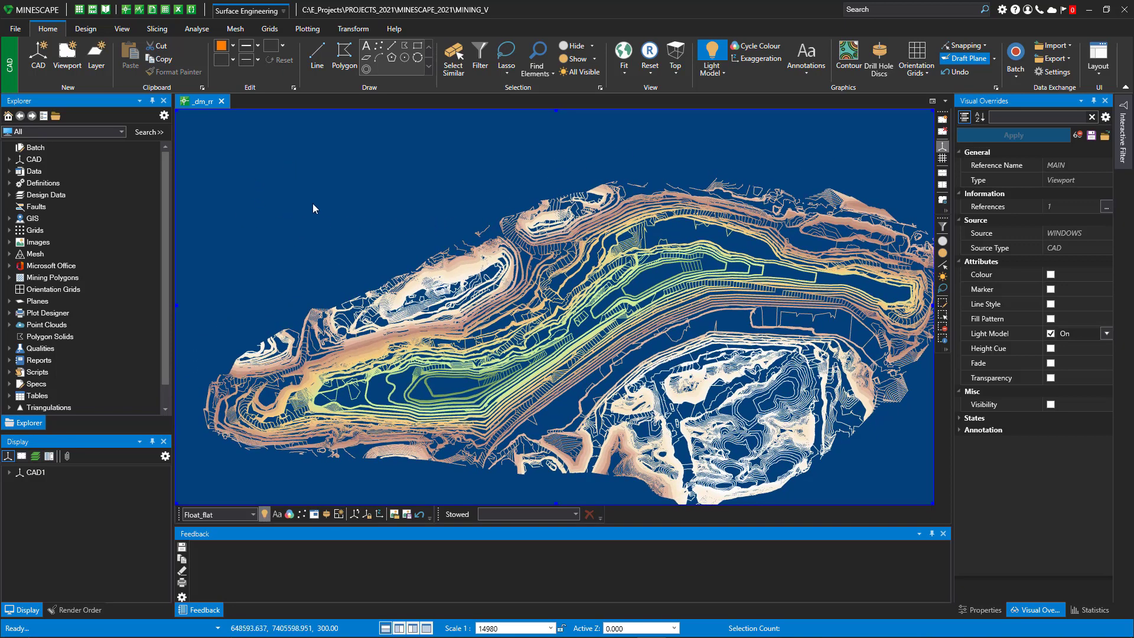
middle_click_drag(313, 209, 373, 205)
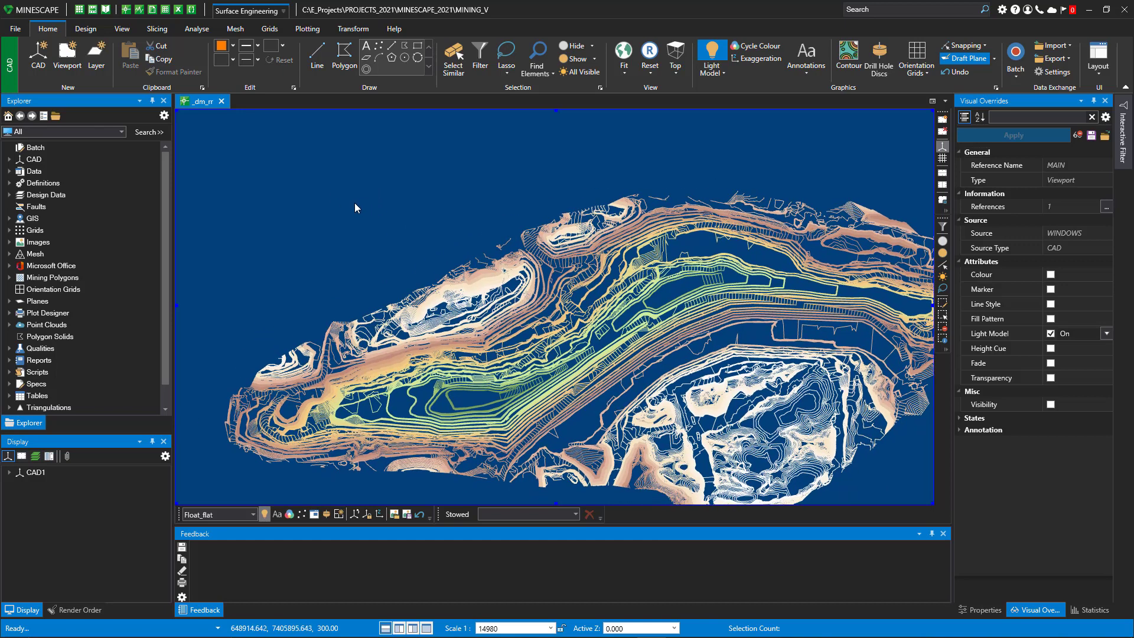
key("l")
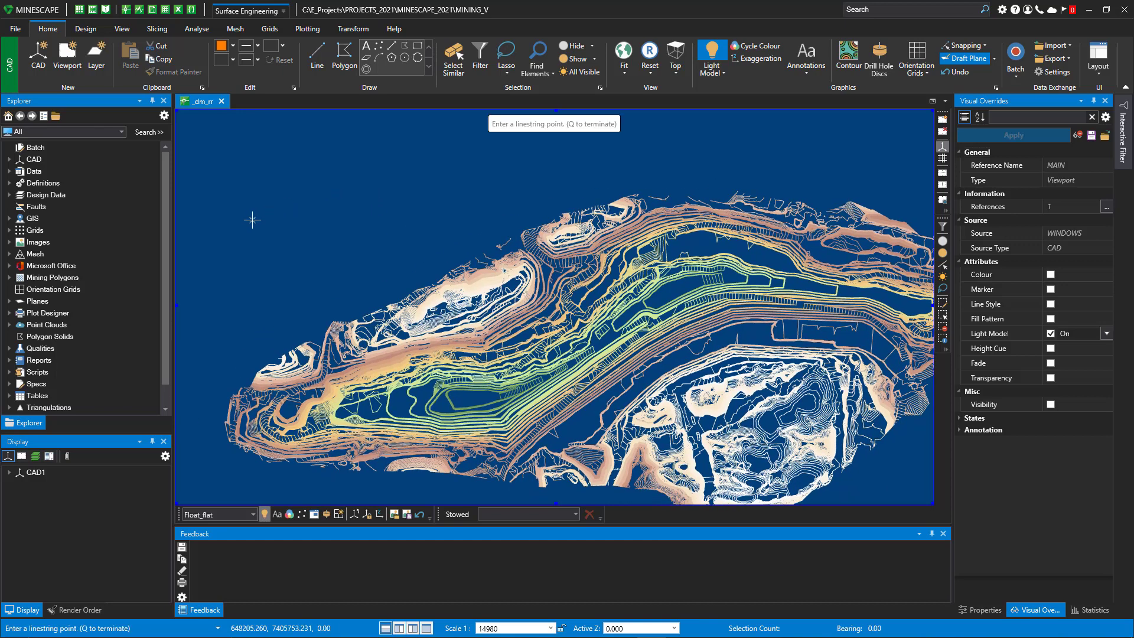
left_click(272, 166)
left_click(332, 194)
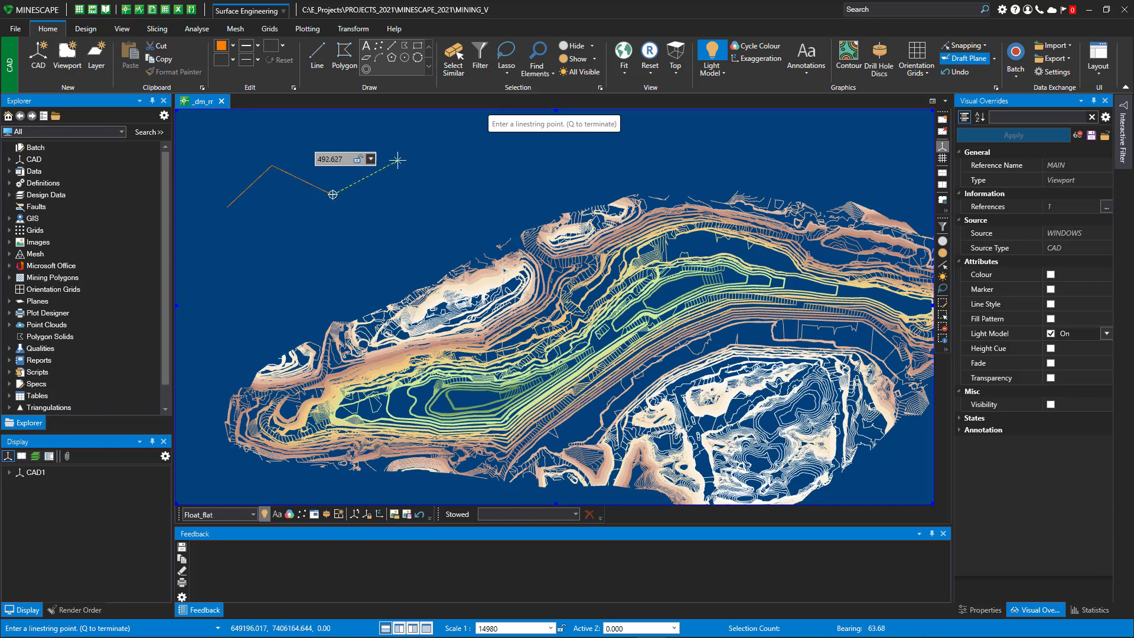
left_click(397, 162)
left_click(472, 190)
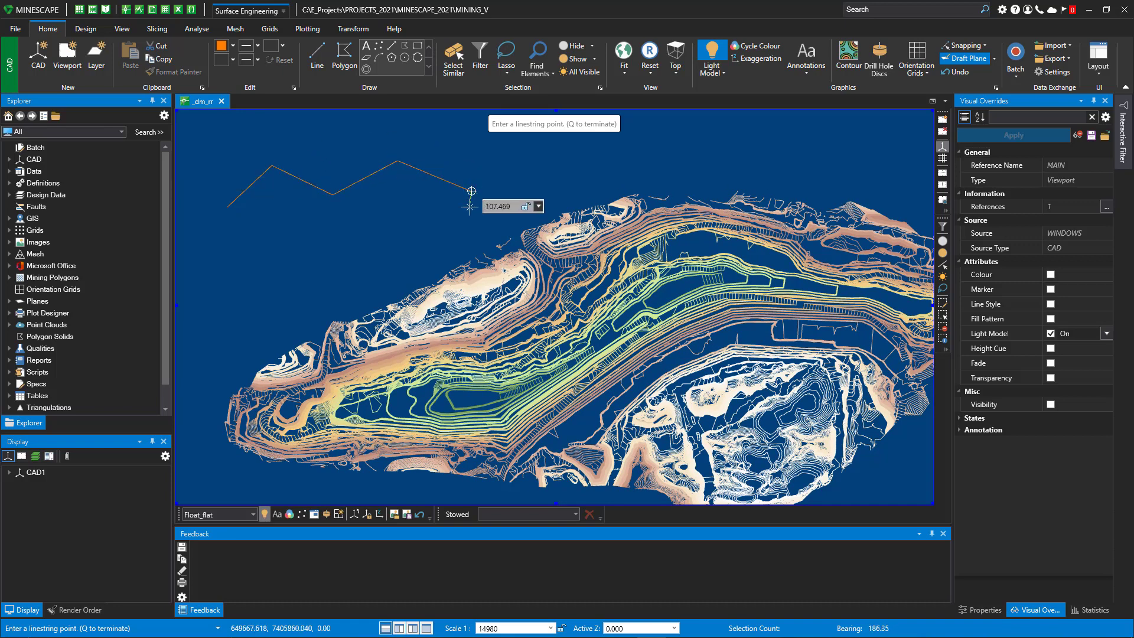
key("q")
Draw a closed five-sided polygon just below the zigzag linestring
key("p")
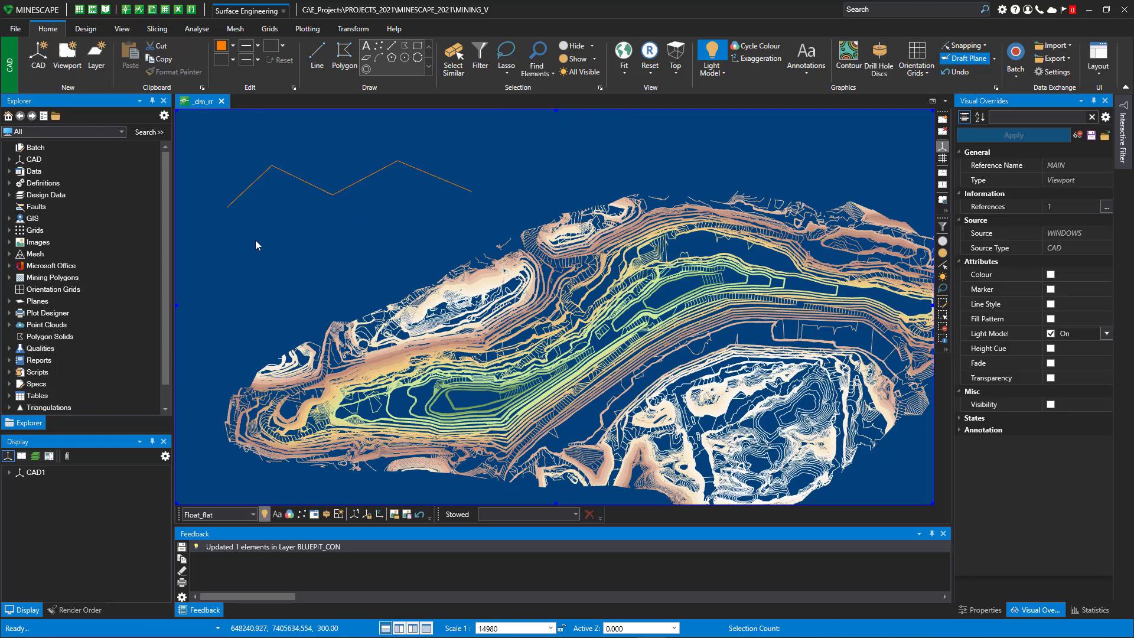
left_click(256, 264)
left_click(279, 211)
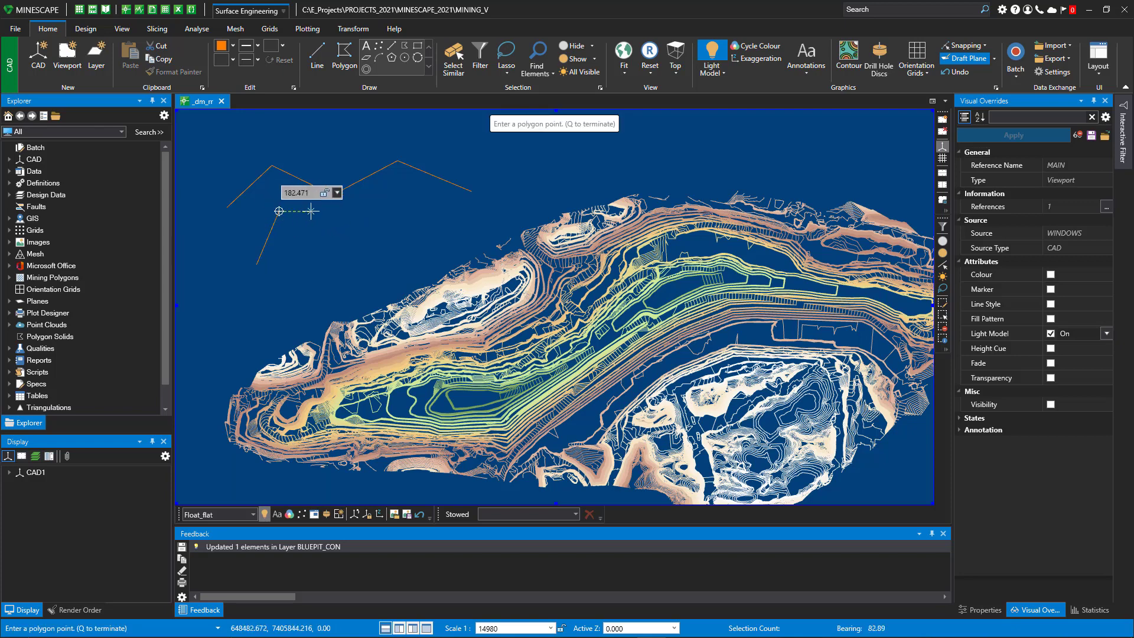
left_click(365, 205)
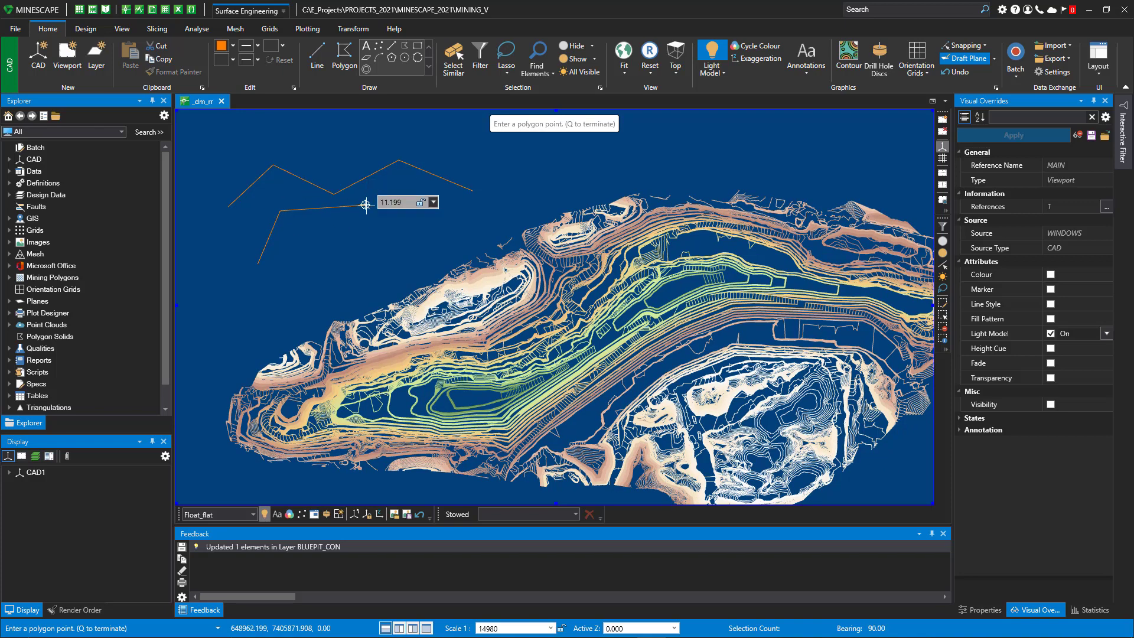
left_click(385, 252)
left_click(307, 275)
key("q")
Draw a rectangle from two opposite corners, below and to the left of the five-sided polygon
middle_click_drag(286, 290, 494, 236)
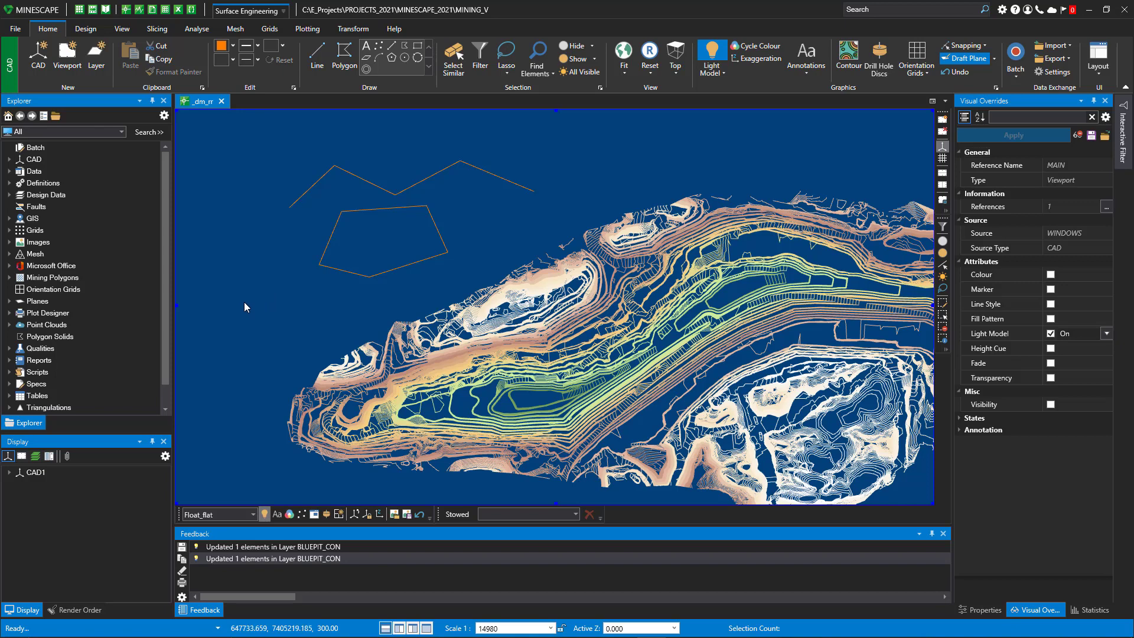
key("r")
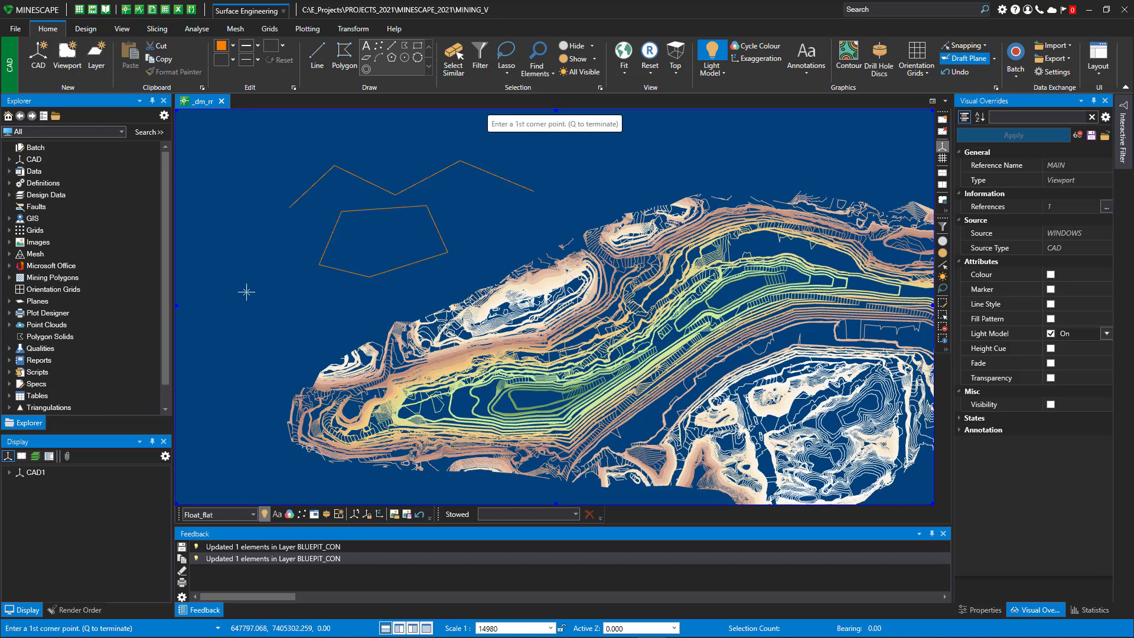
left_click(252, 278)
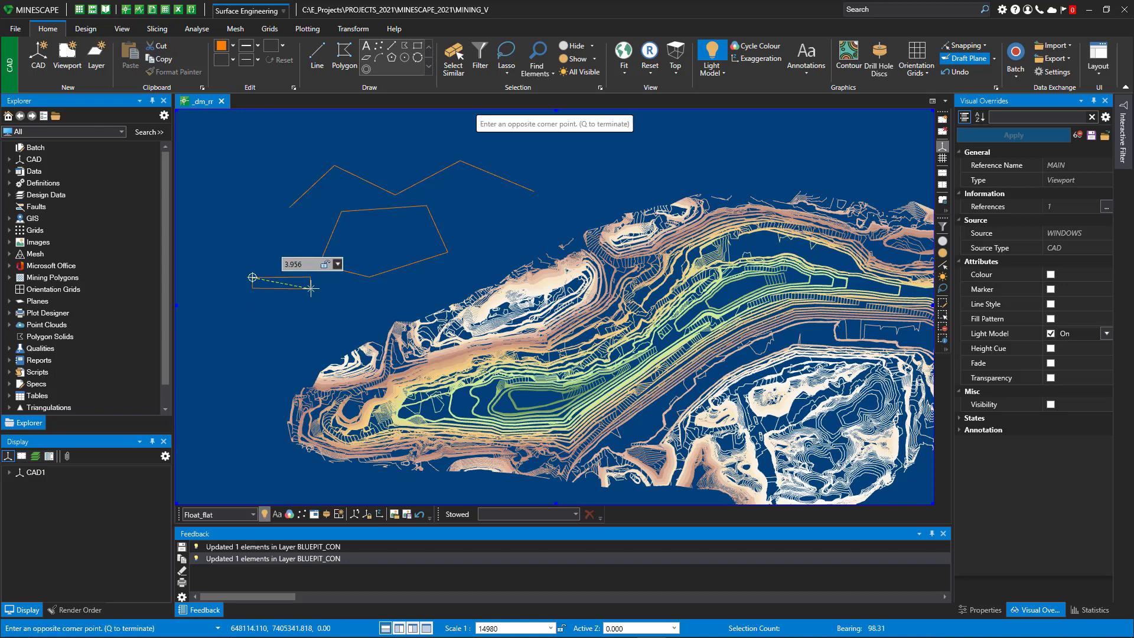
key("Escape")
left_click(348, 325)
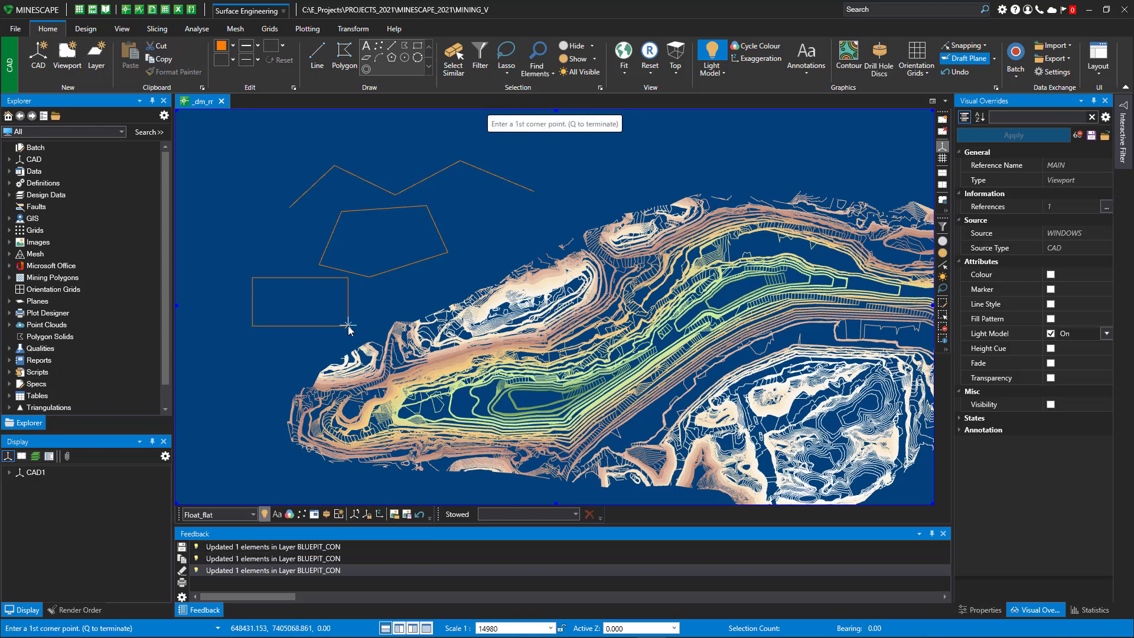
key("Escape")
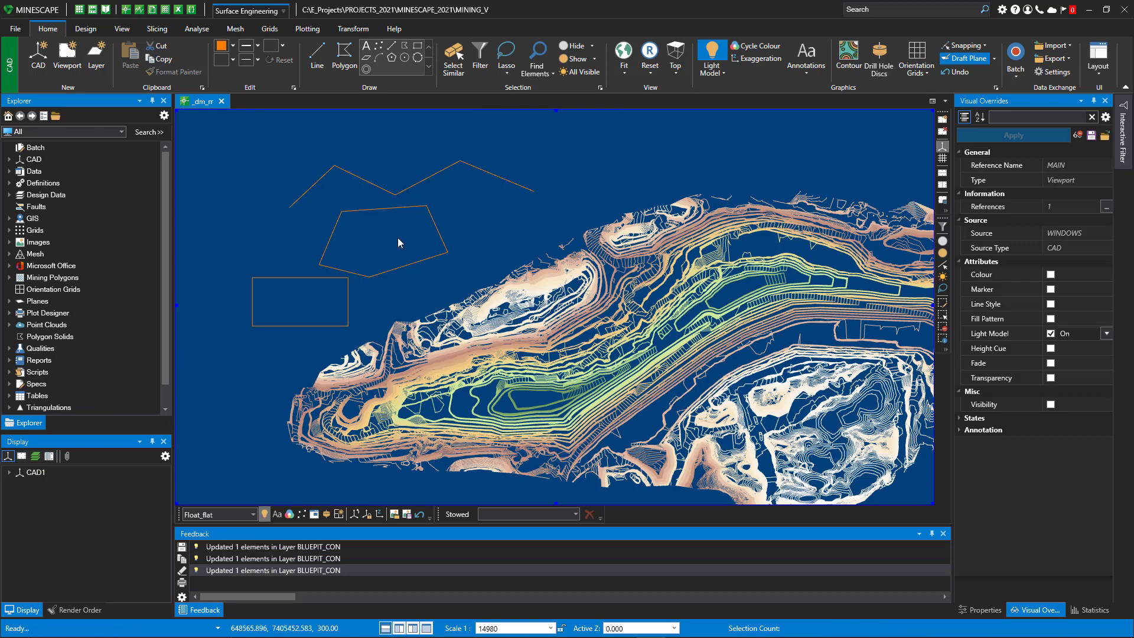
Move the second vertex of the zigzag linestring slightly upward to make its first peak taller
middle_click_drag(398, 237, 453, 214)
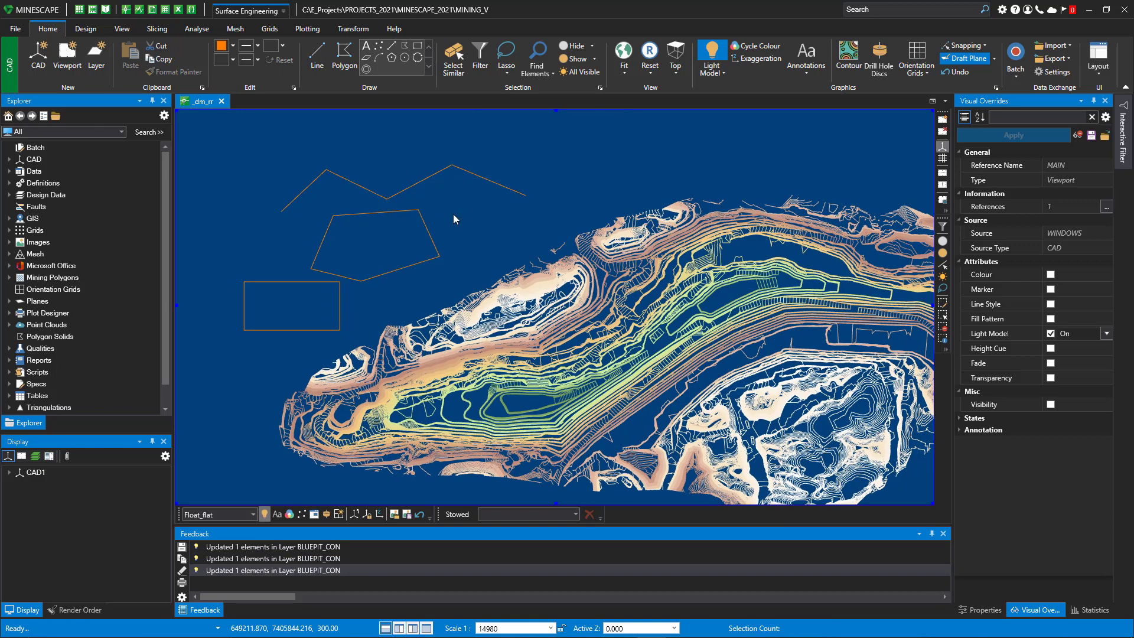
left_click(346, 180)
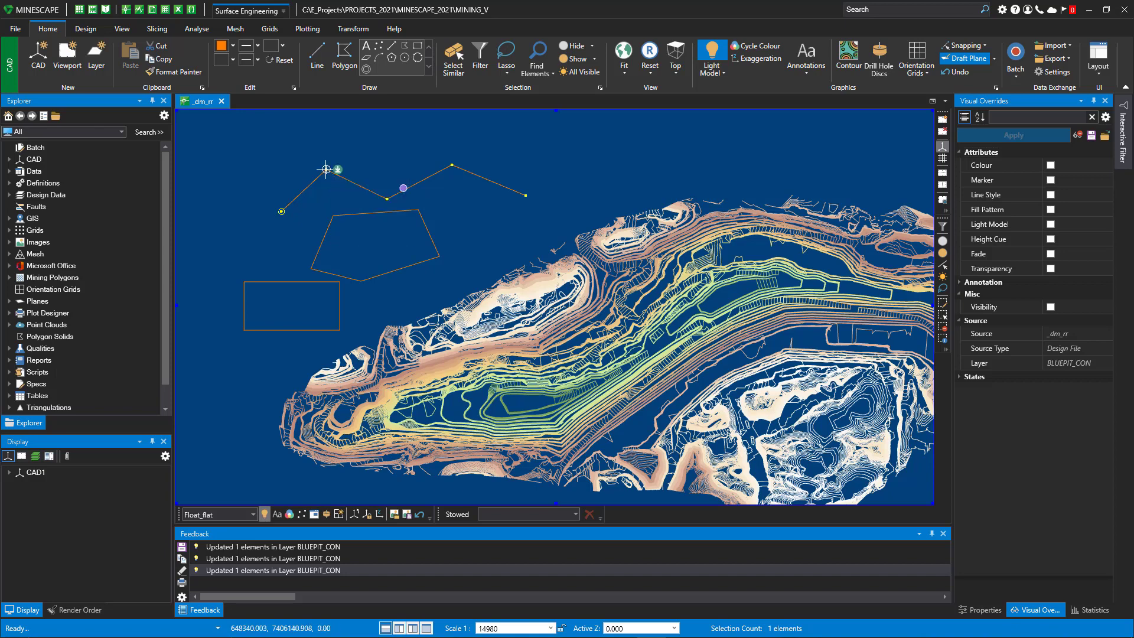
left_click(326, 170)
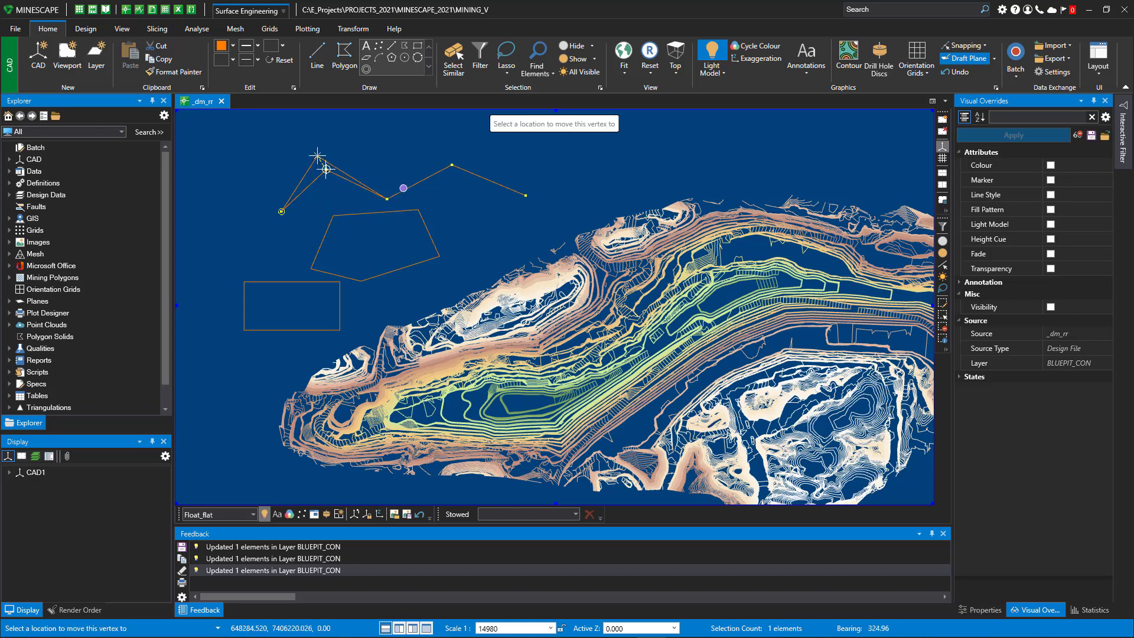
left_click(318, 151)
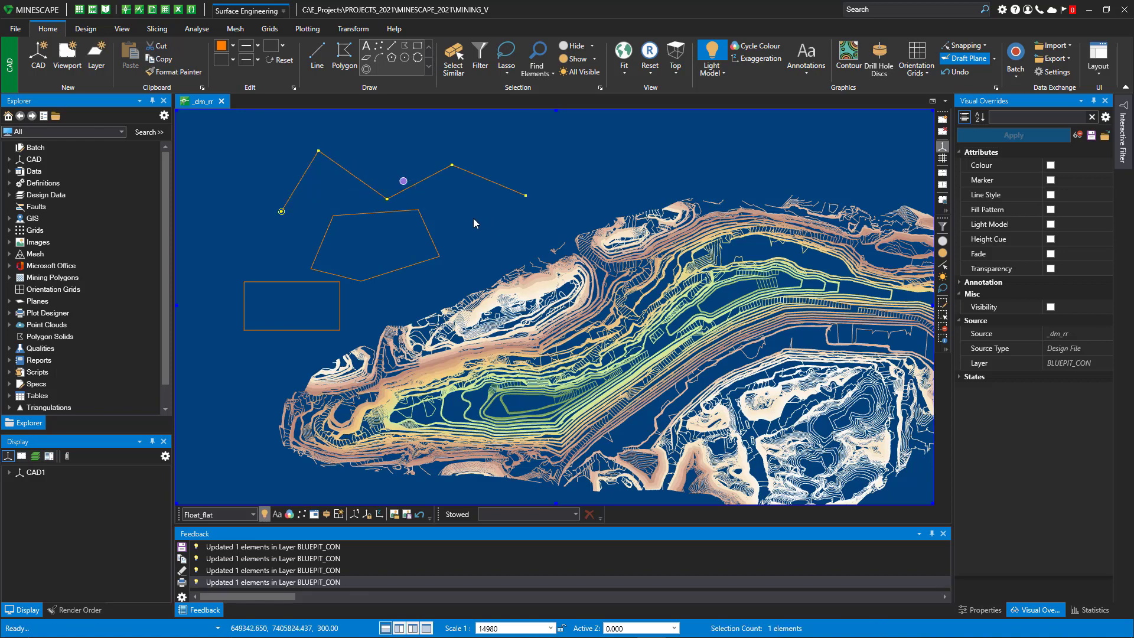
Move the whole zigzag linestring slightly upward by its centre handle, and undo the move
mouse_move(403, 180)
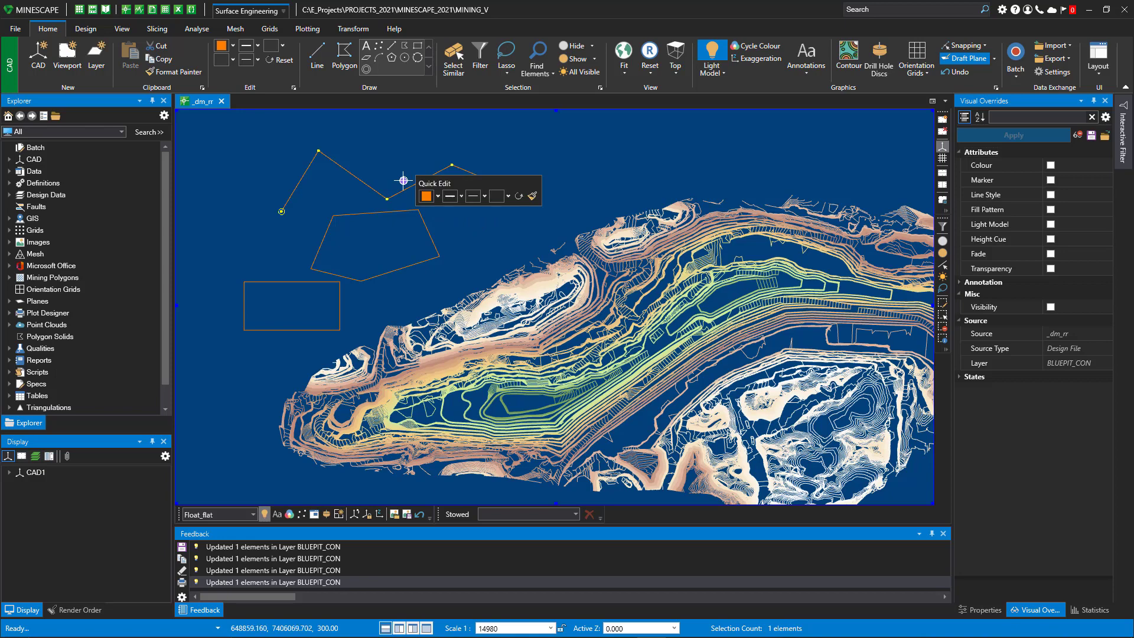
left_click(403, 180)
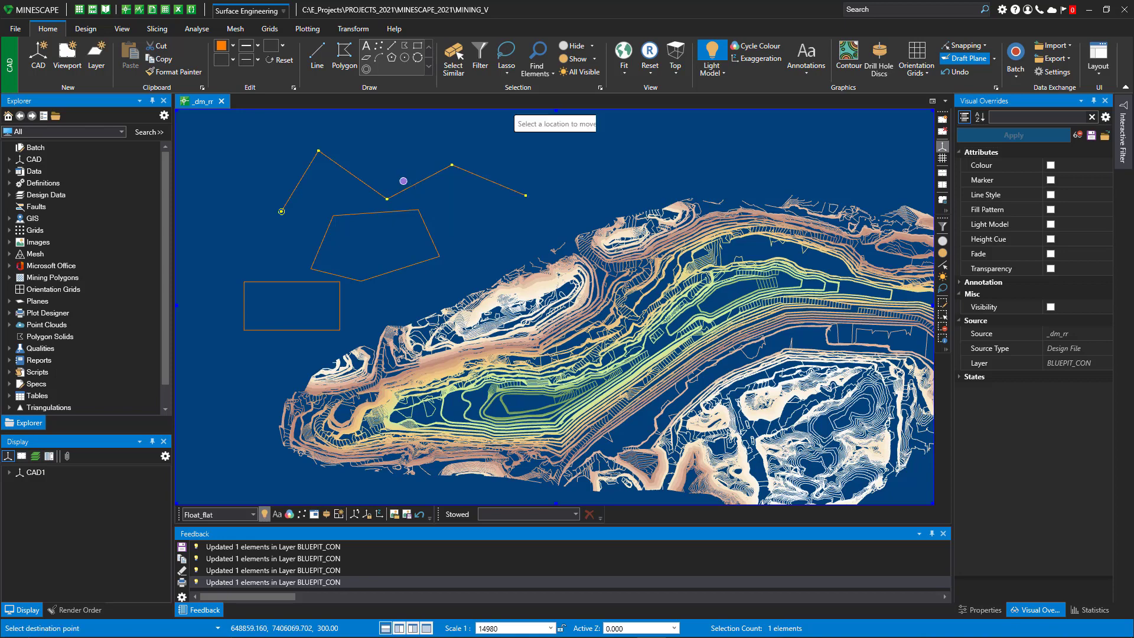
left_click(409, 161)
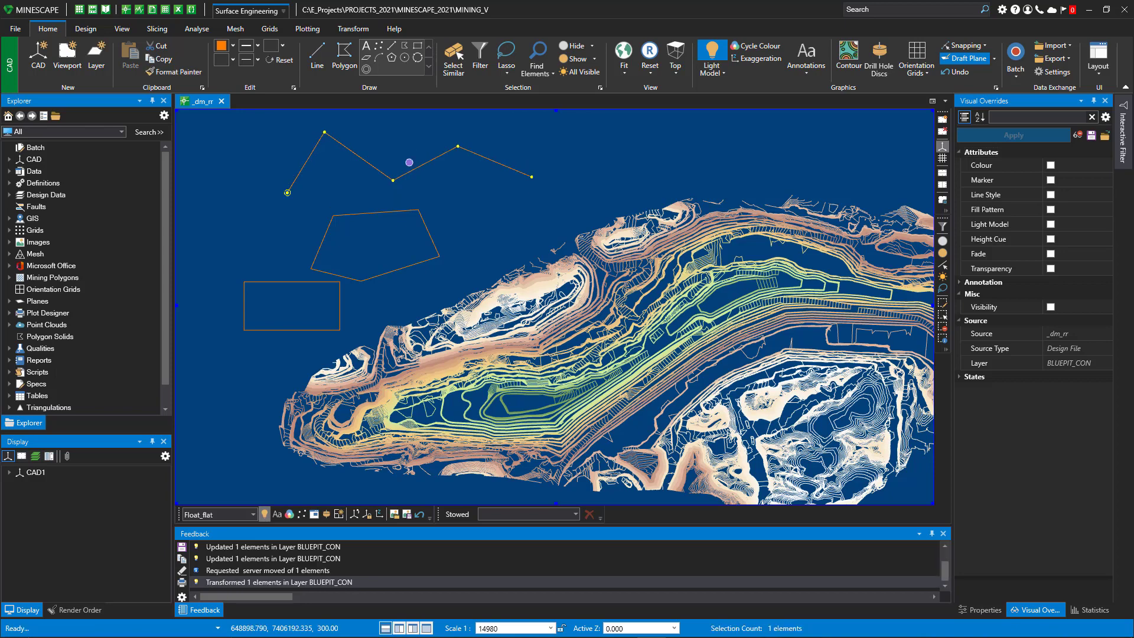
left_click(441, 213)
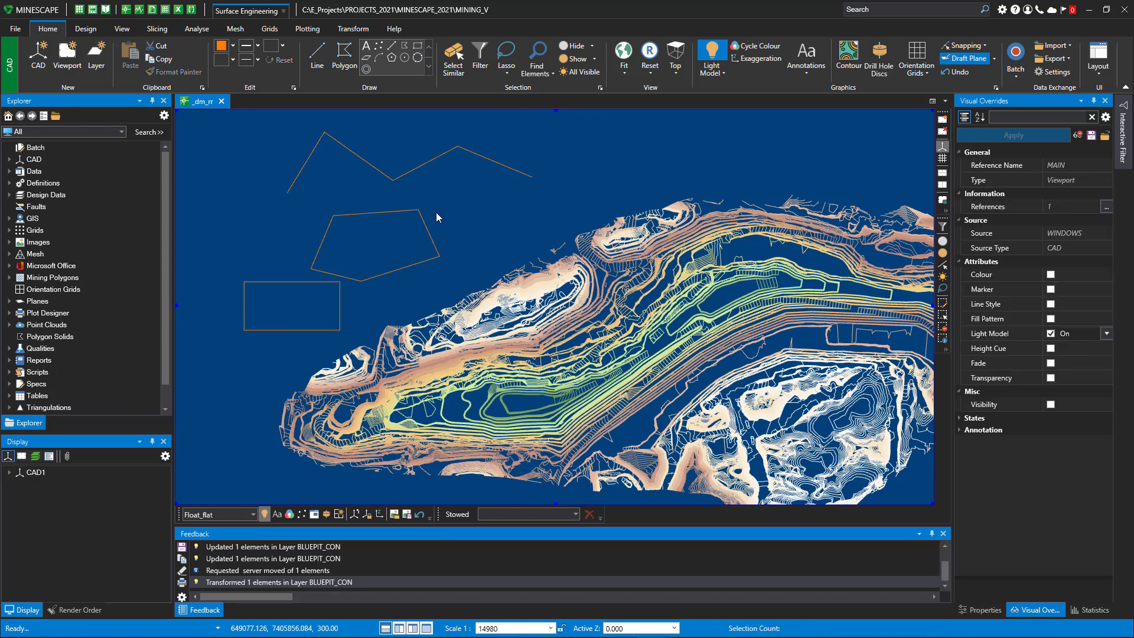
key("ctrl+z")
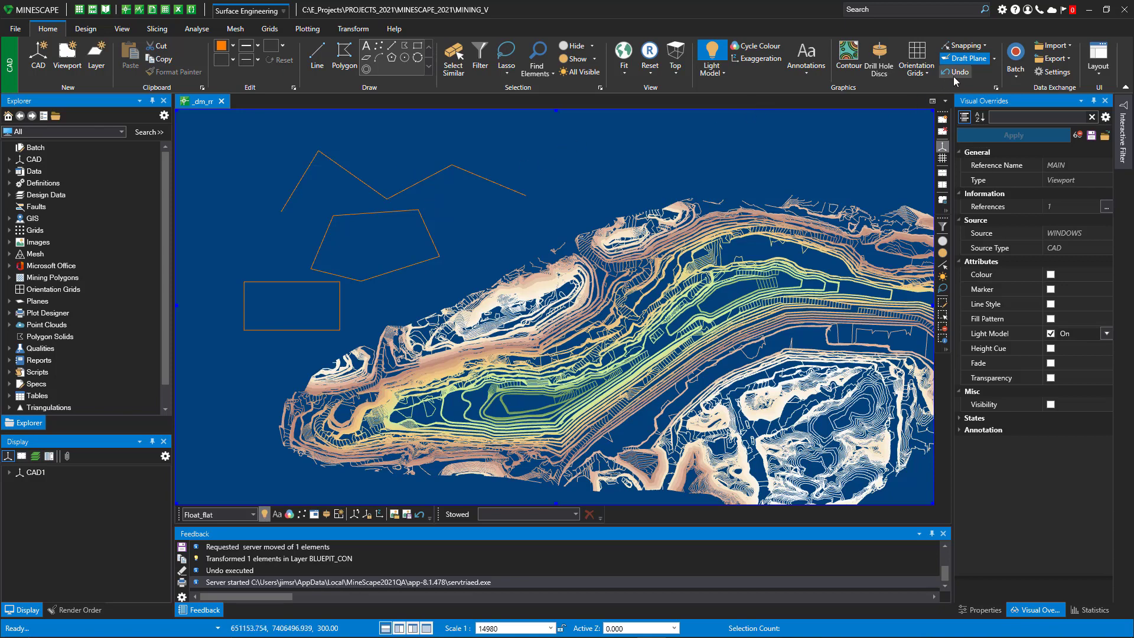
left_click(333, 163)
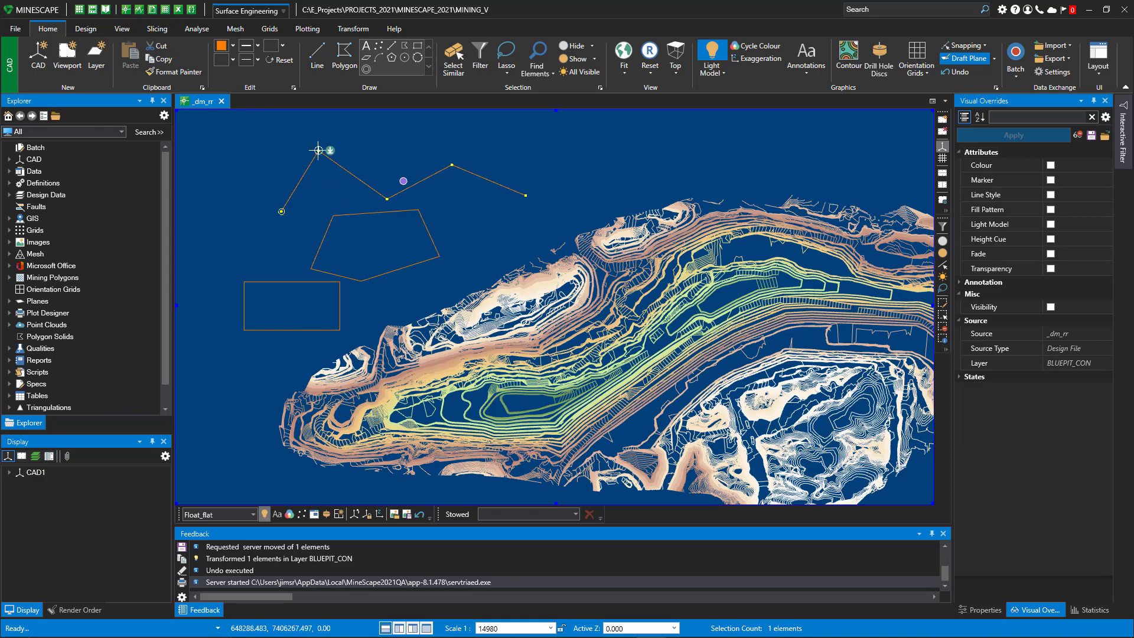
mouse_move(318, 150)
right_click(331, 151)
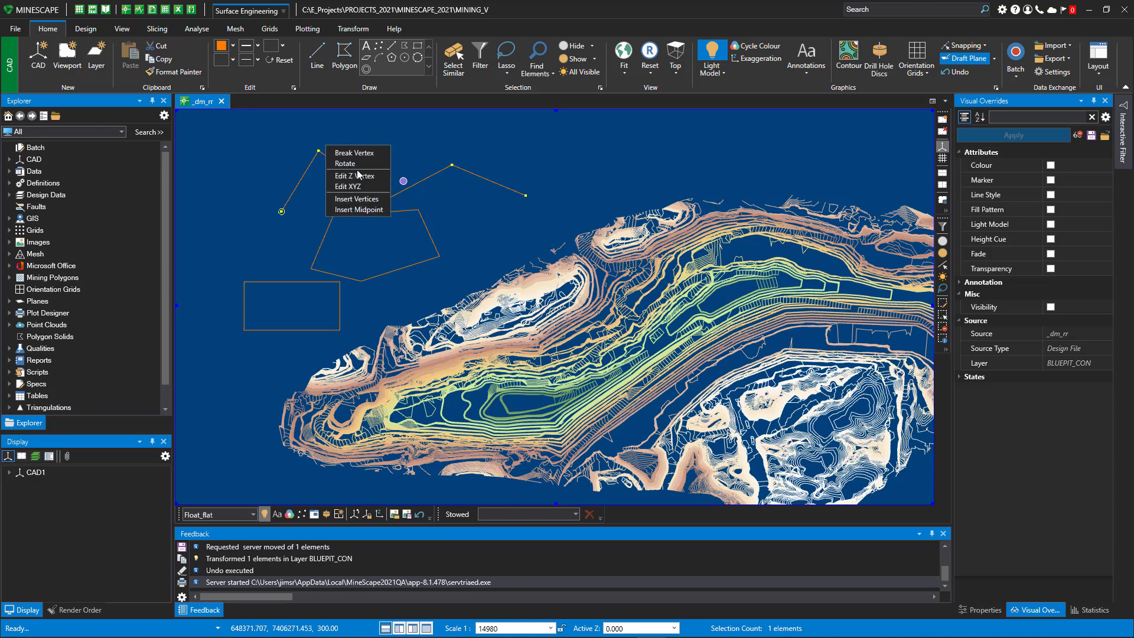
left_click(357, 199)
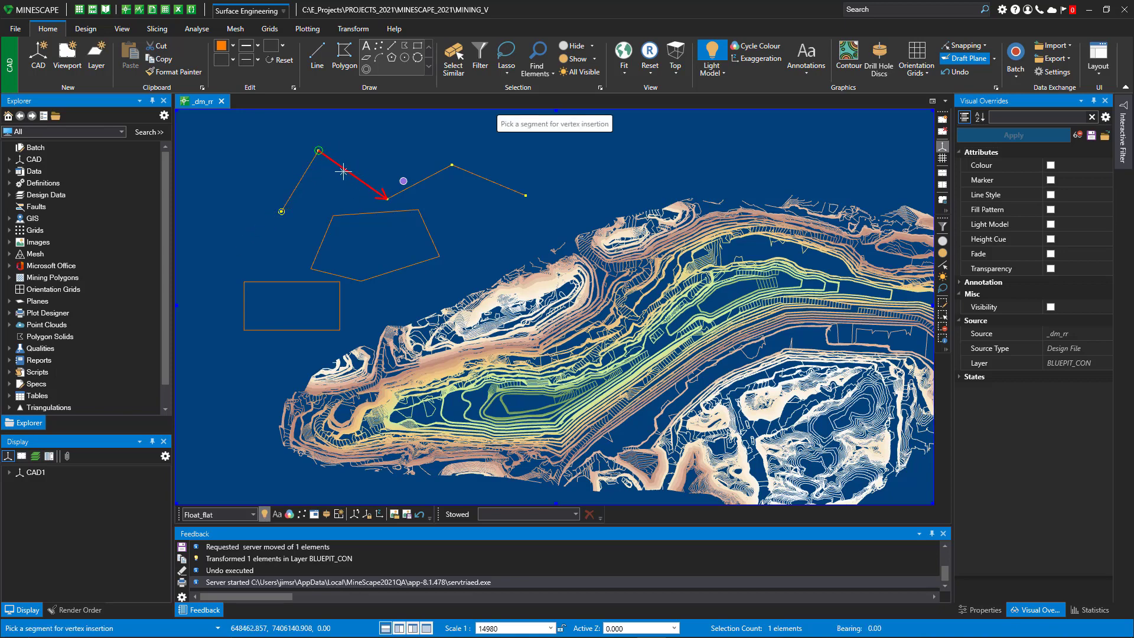
key("Escape")
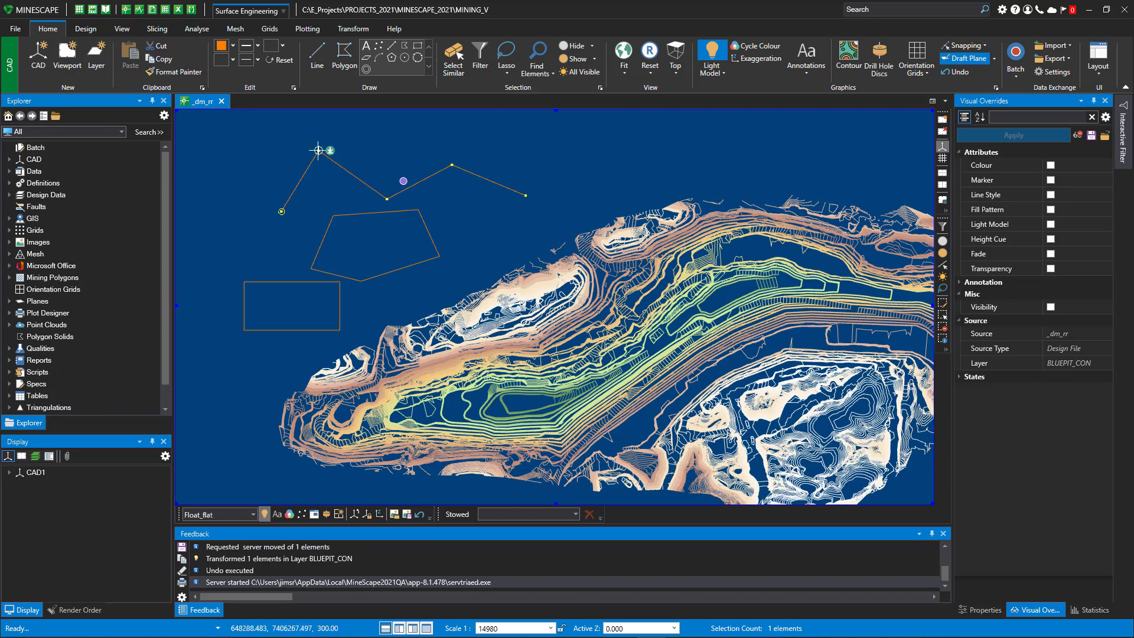
Insert a midpoint vertex in the linestring's second segment and move it outward, up and to the right
right_click(319, 150)
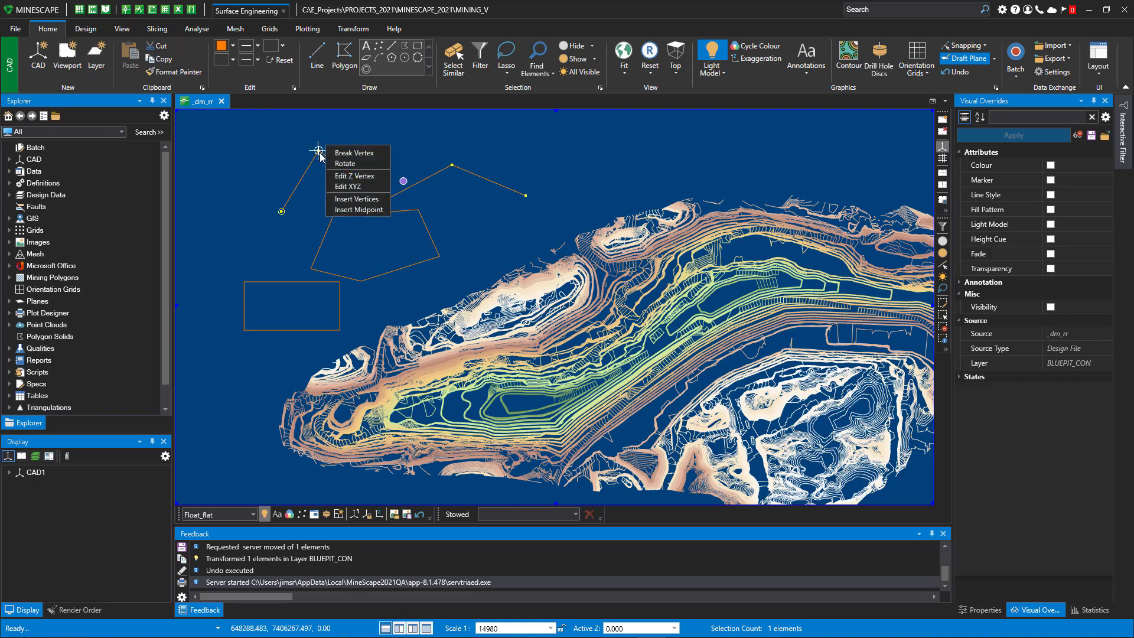
left_click(354, 209)
left_click(339, 201)
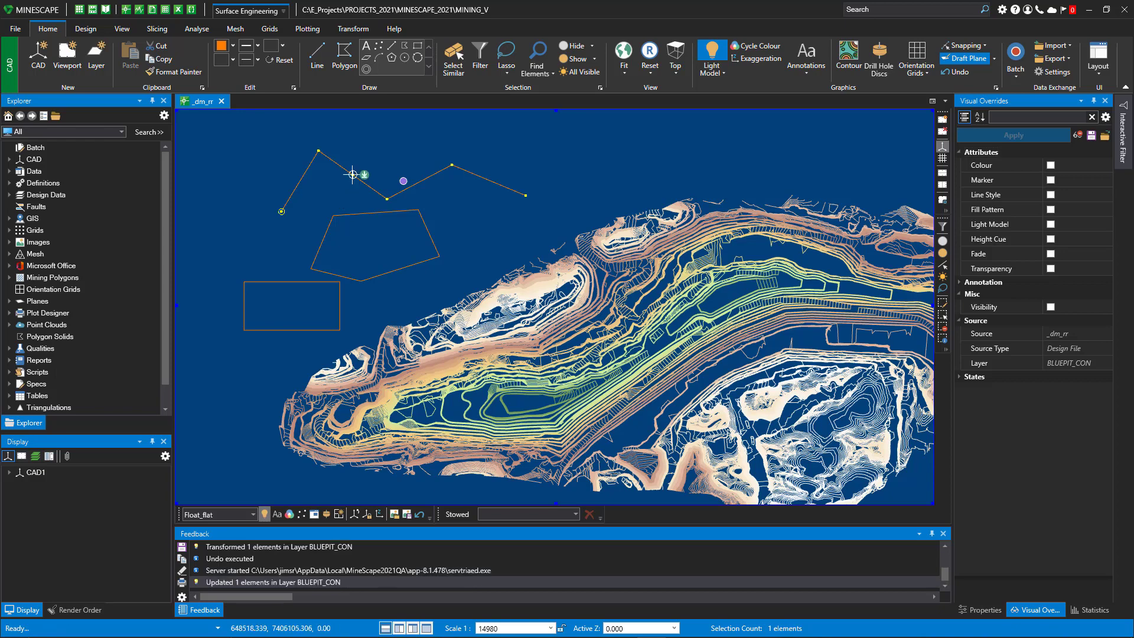
left_click(353, 175)
left_click(375, 170)
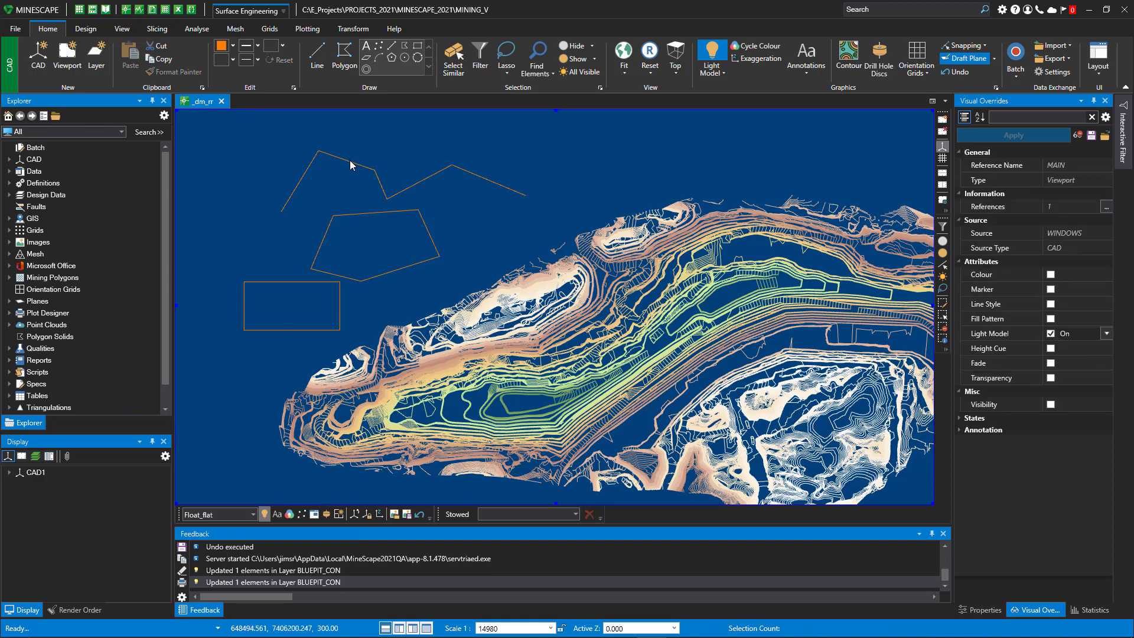
Change the linestring's colour to red from the Classic Colours and give it a thicker line weight
left_click(350, 162)
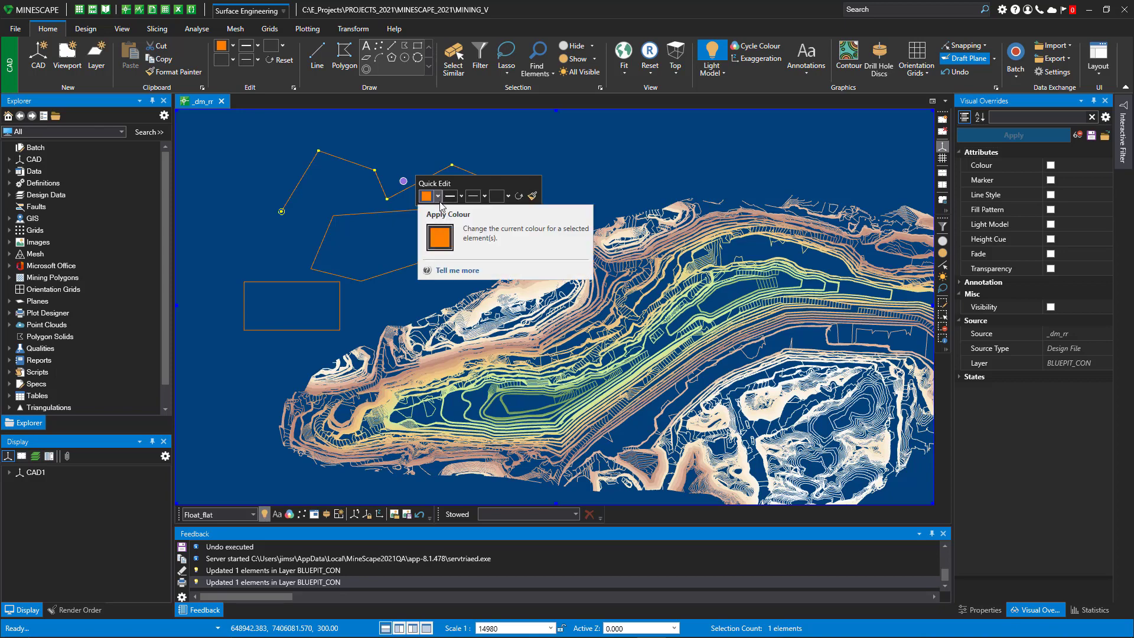
left_click(438, 197)
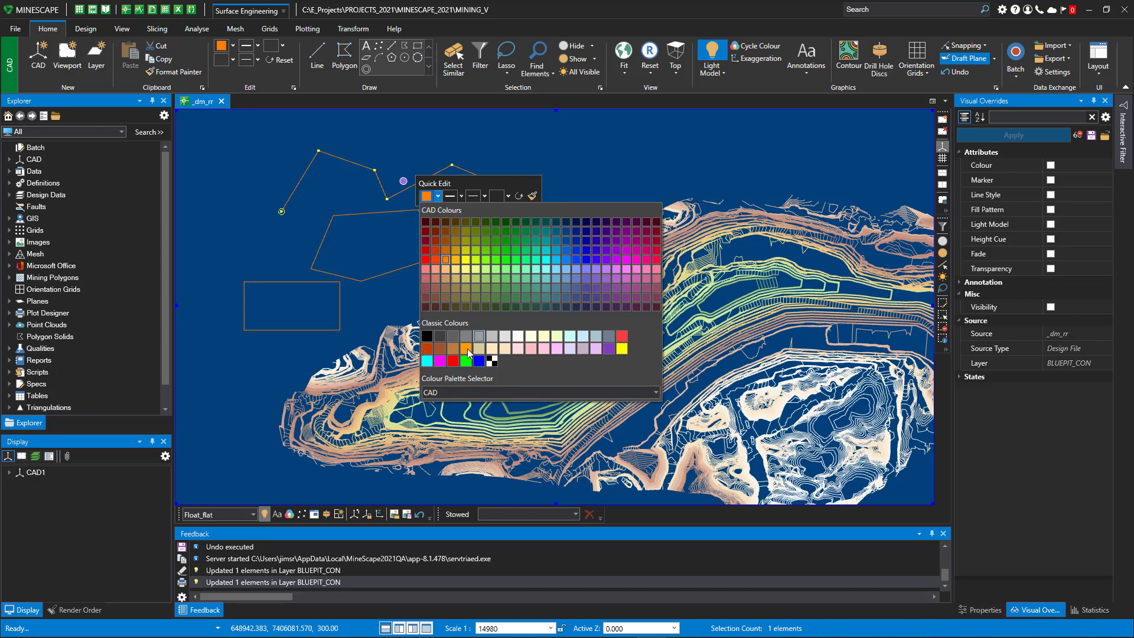
left_click(445, 391)
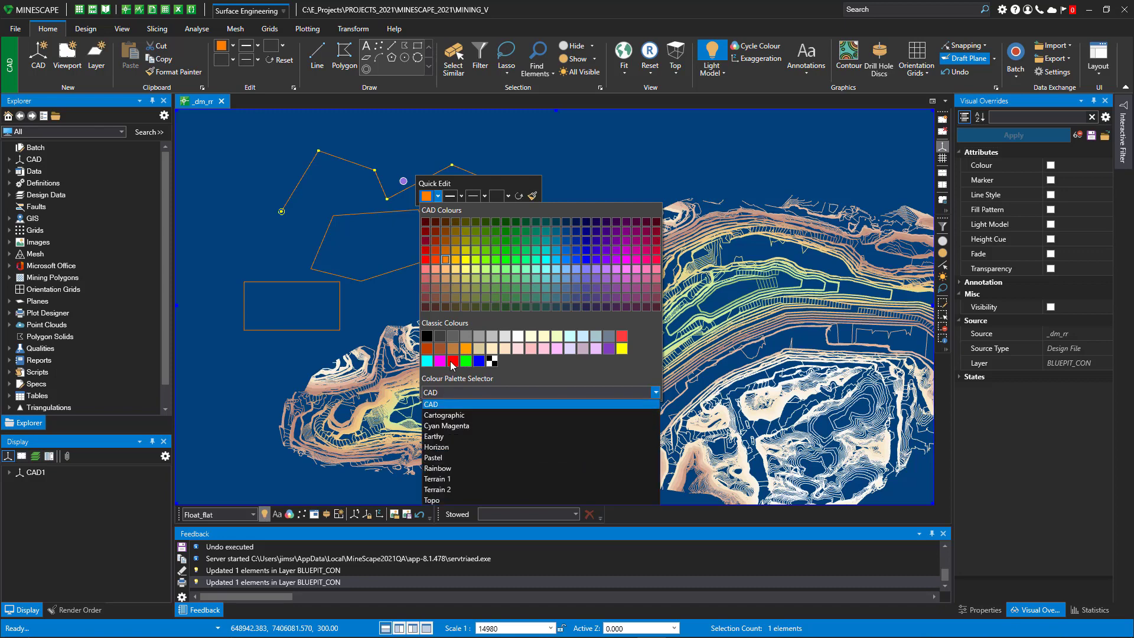
left_click(453, 363)
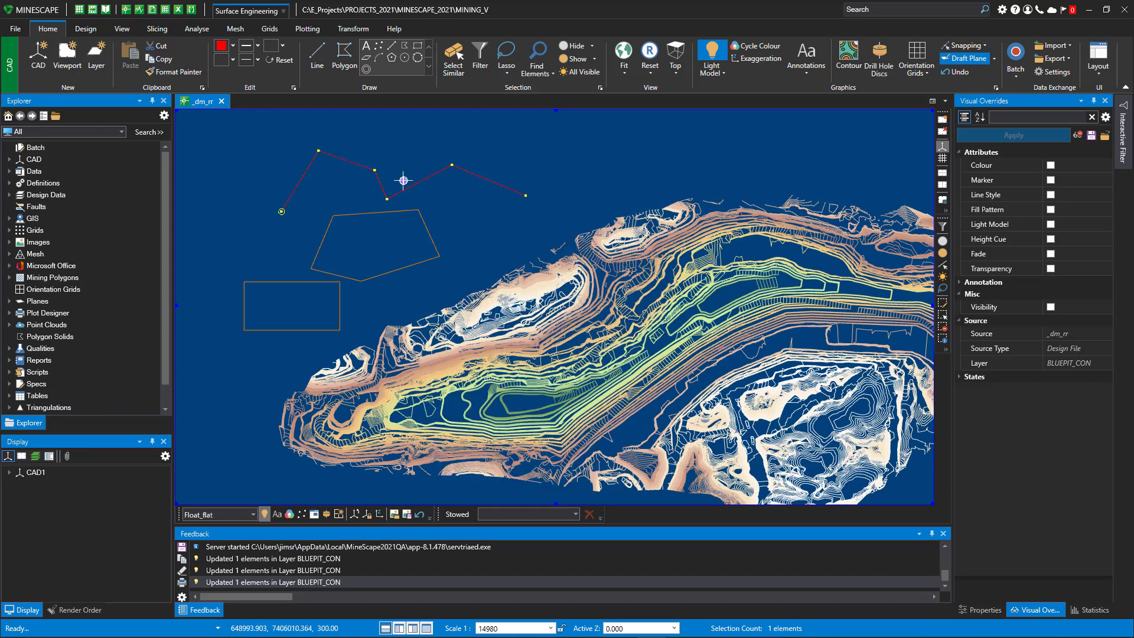
mouse_move(403, 181)
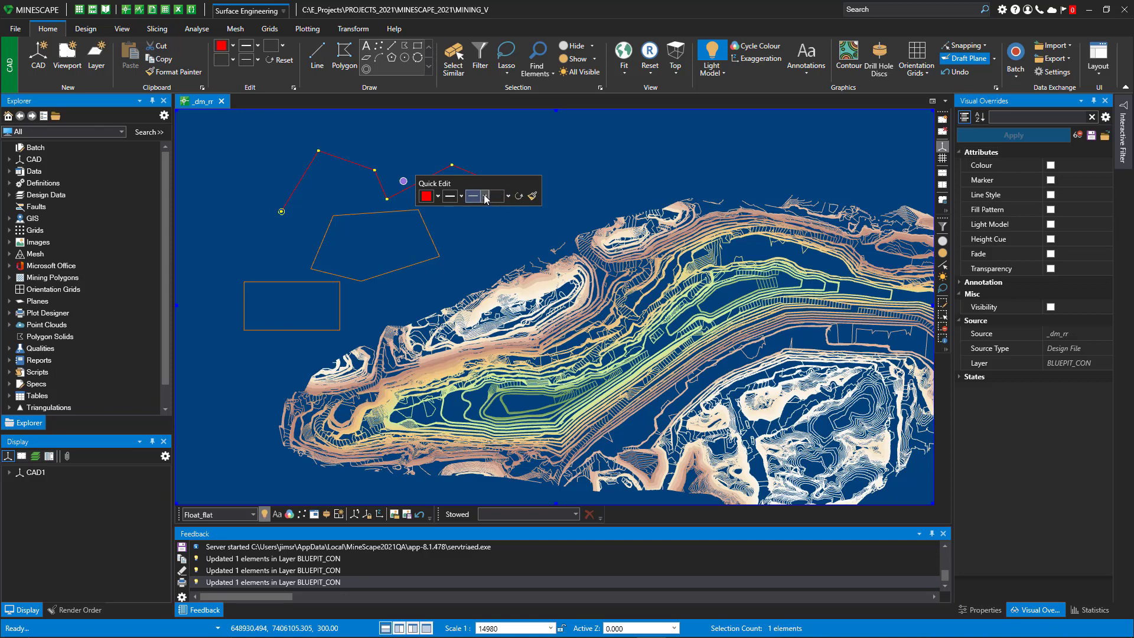
left_click(485, 196)
left_click(495, 244)
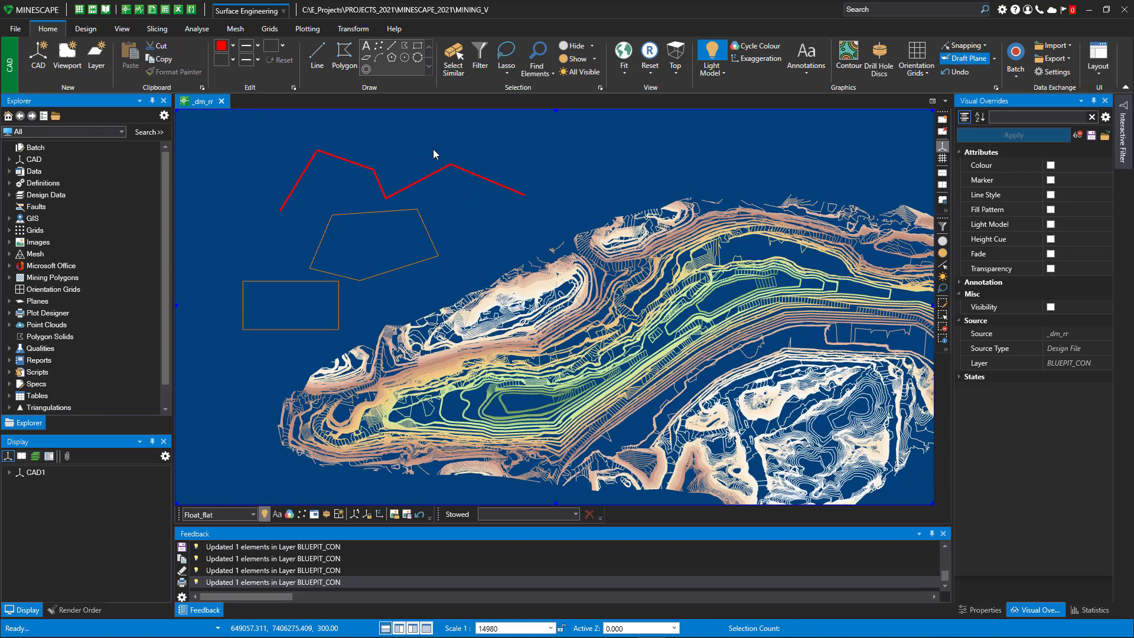
Copy the linestring's red, thick line formatting onto the five-sided polygon with Format Painter
left_click(411, 186)
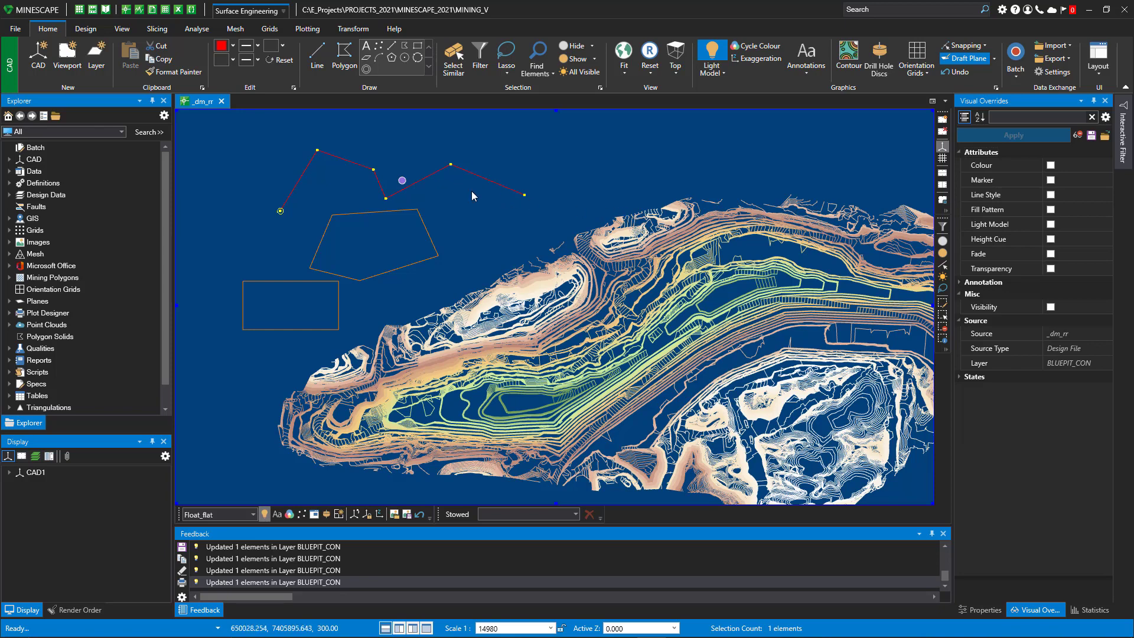
mouse_move(401, 180)
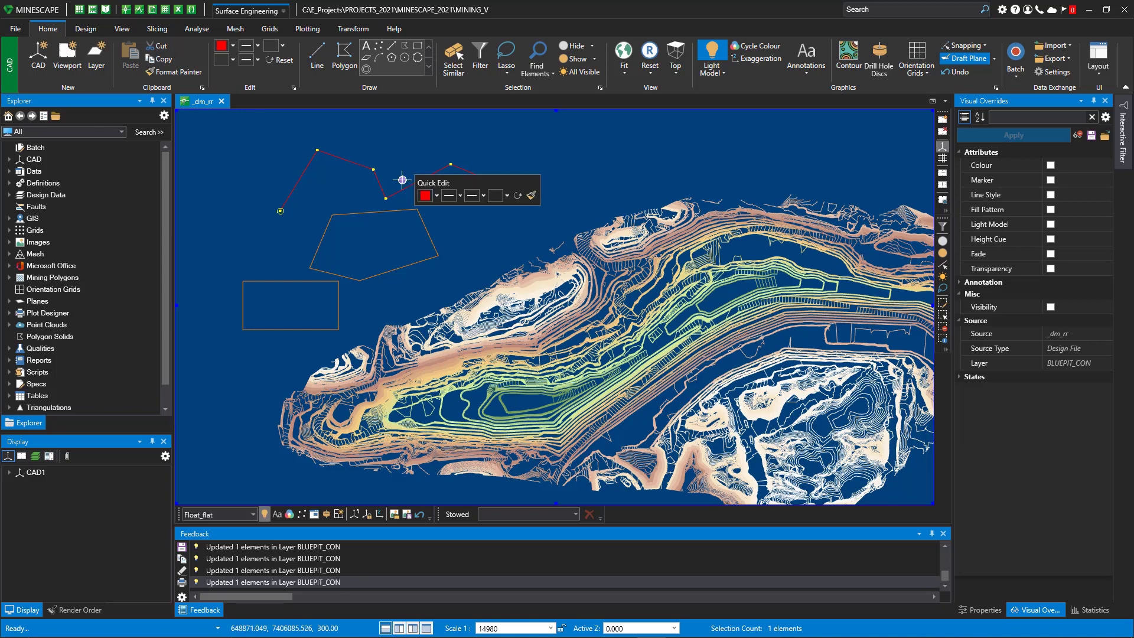
left_click(530, 197)
left_click(387, 211)
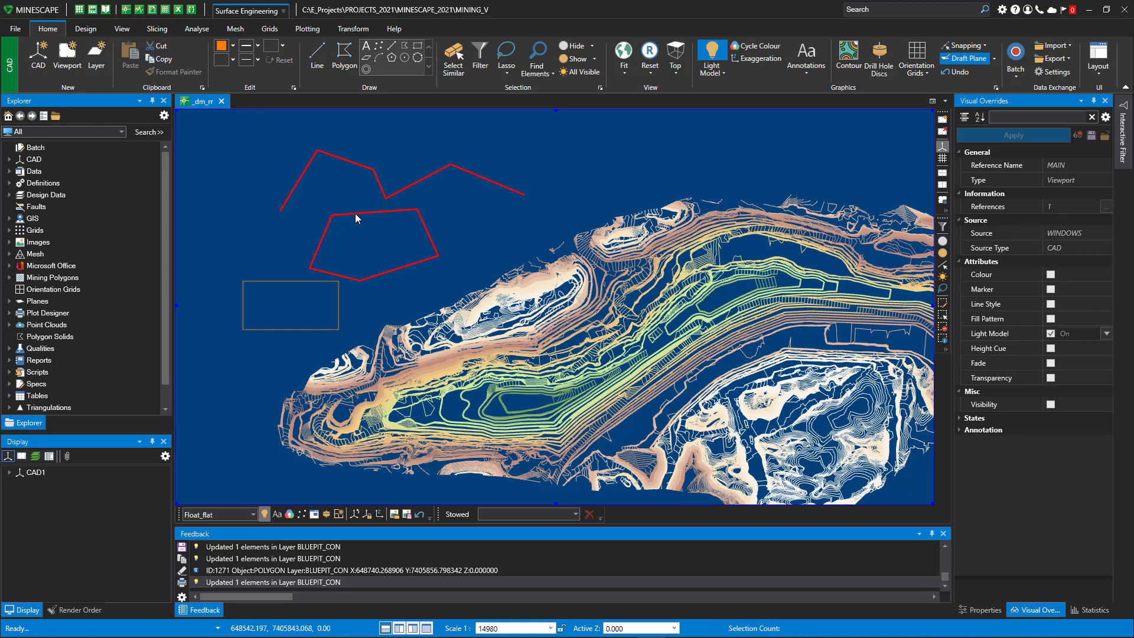
Apply a solid red fill to the five-sided polygon
left_click(356, 214)
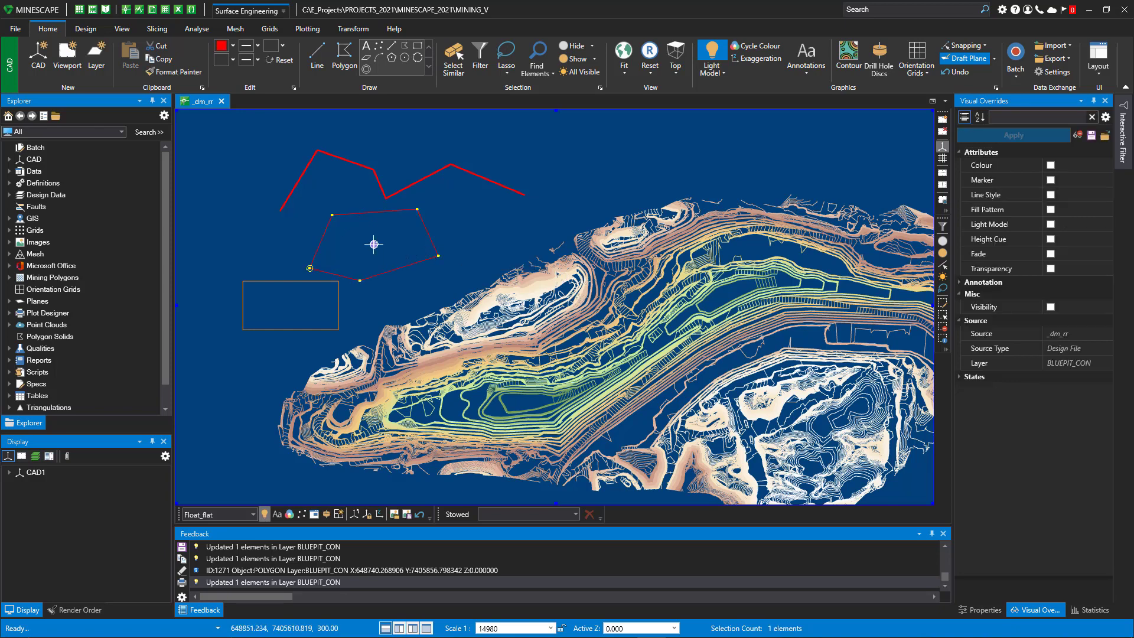
mouse_move(373, 244)
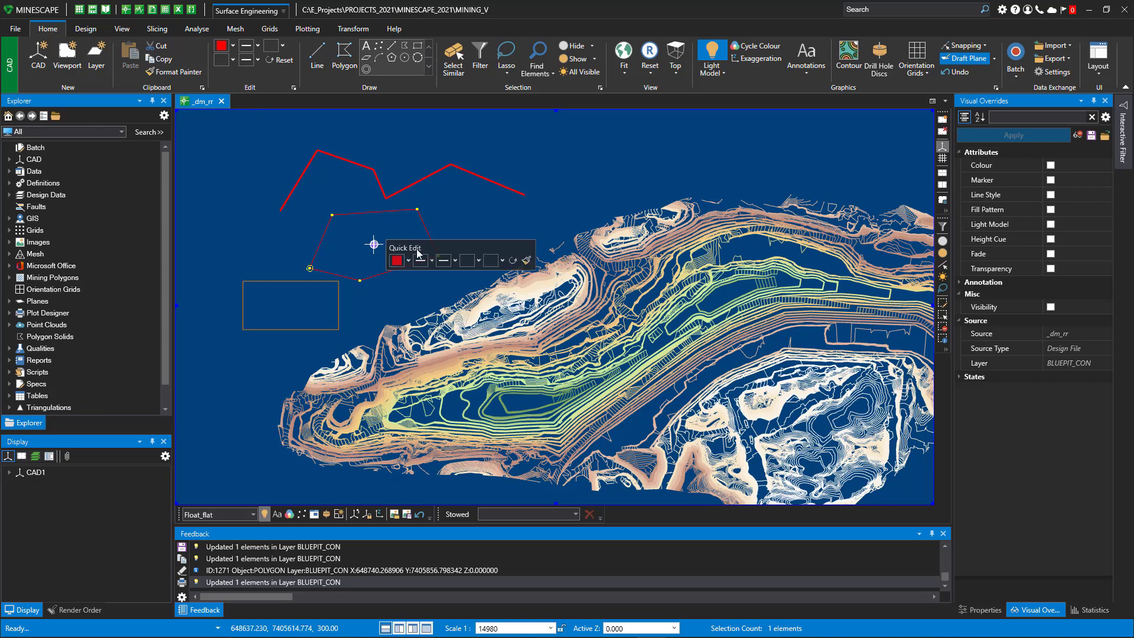
left_click(502, 260)
left_click(512, 282)
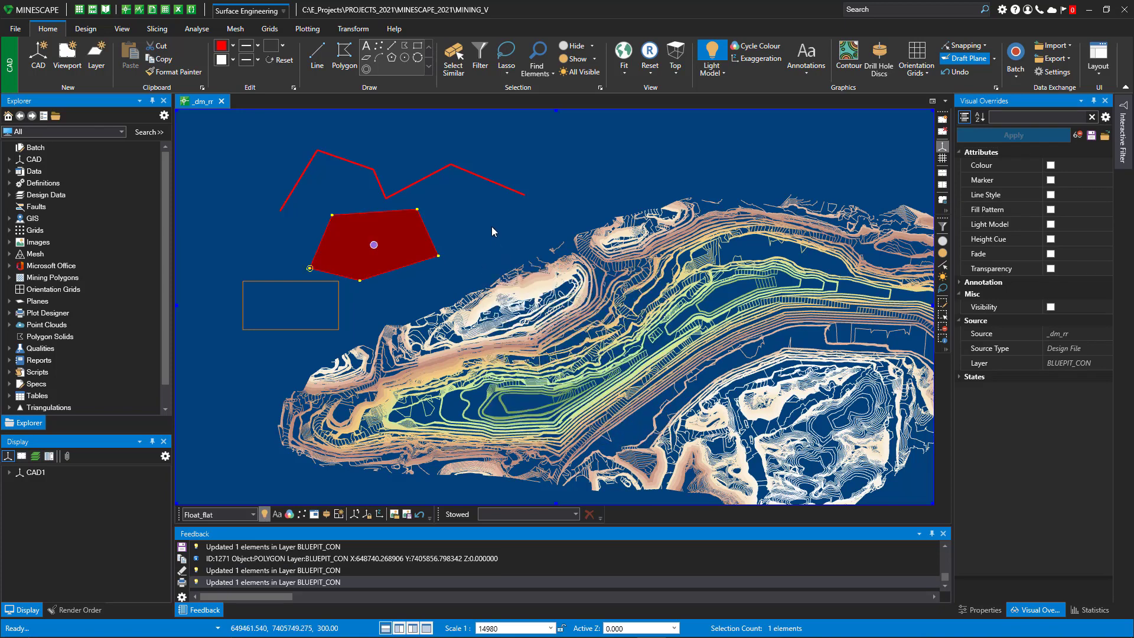
Delete the rectangle below and to the left of the filled polygon
key("Delete")
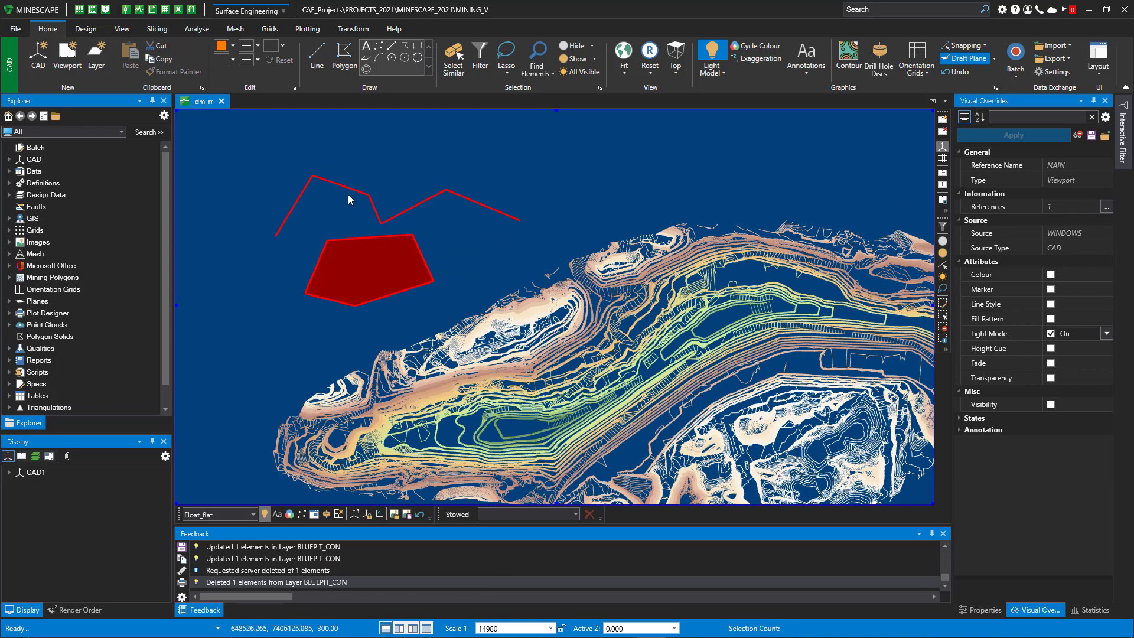
Review the editing options available for the linestring's left end vertex, without applying any
left_click(276, 235)
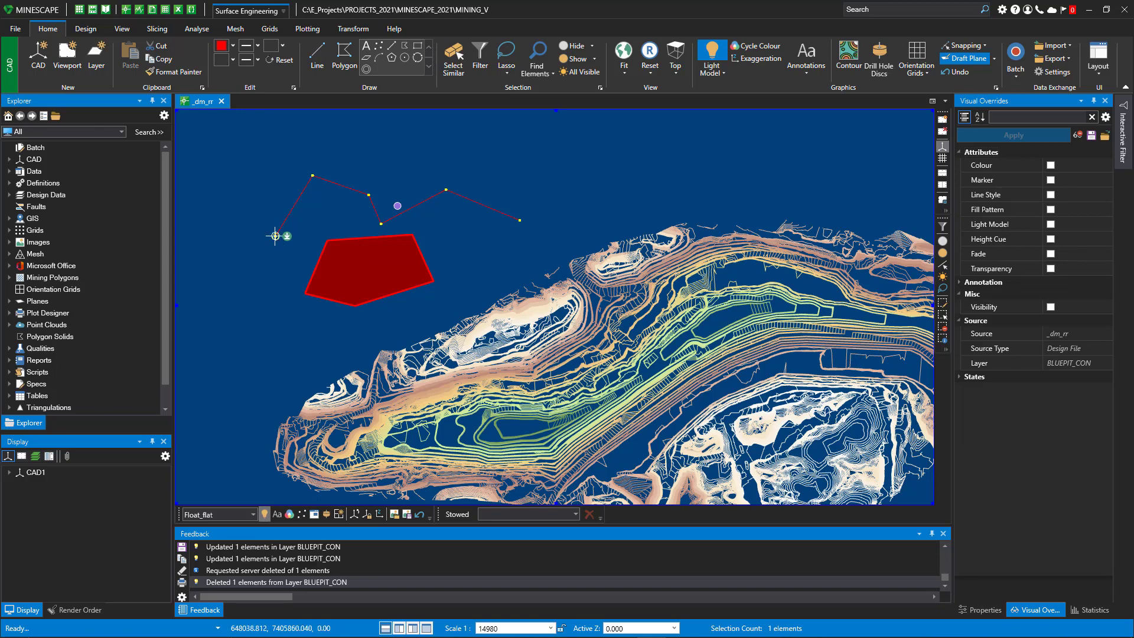
right_click(275, 236)
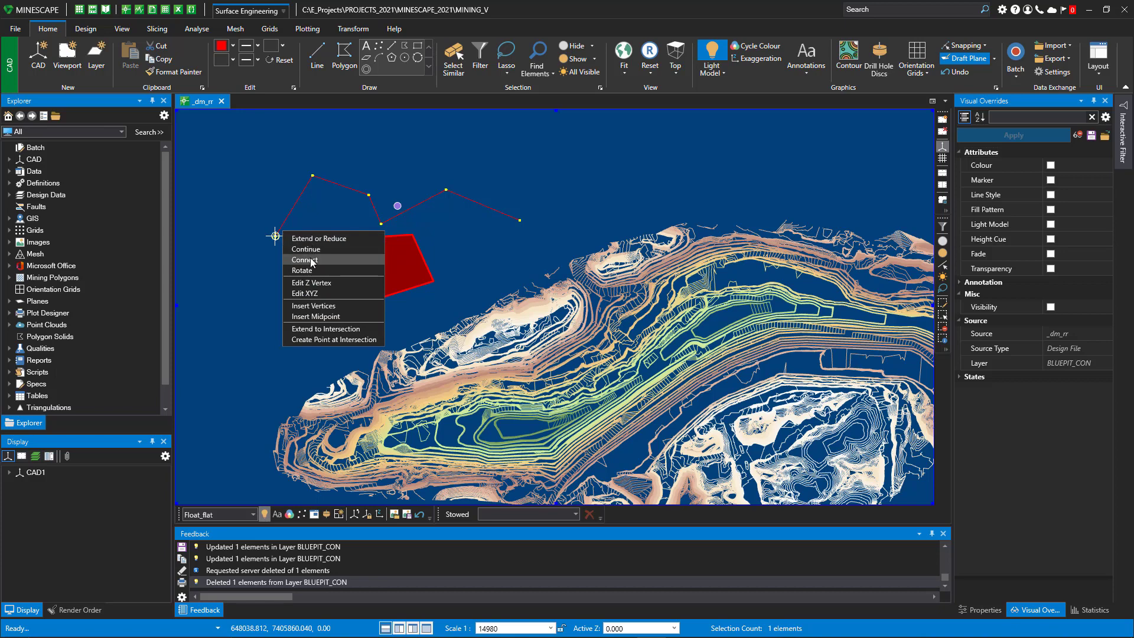
left_click(324, 212)
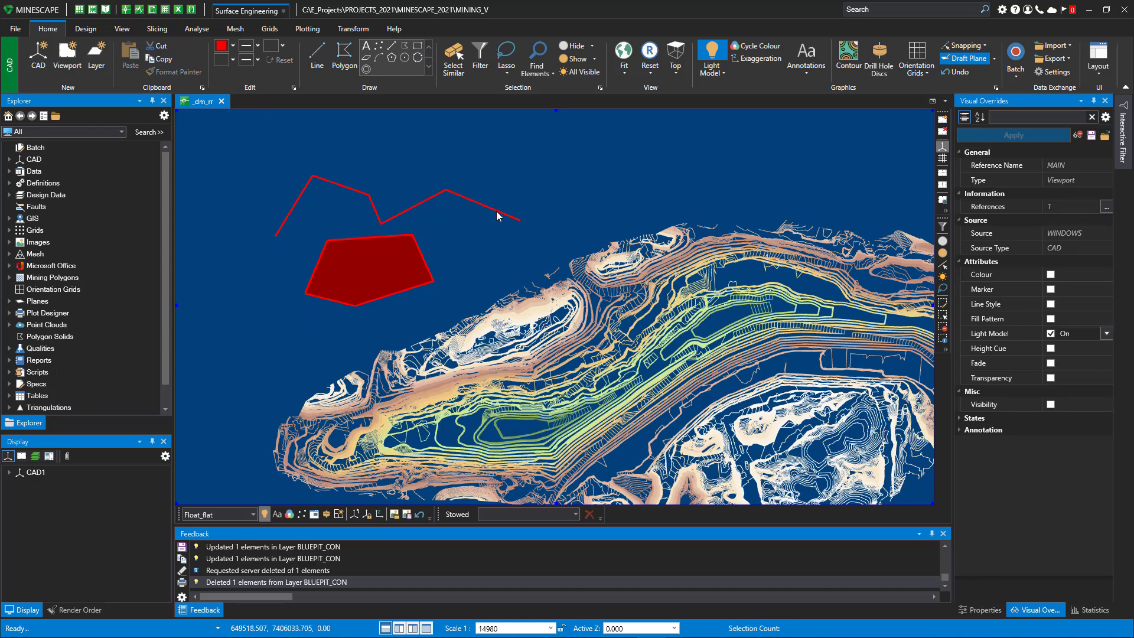
Extend the red linestring from its right end vertex with points running to the right, then doubling back up and left
left_click(499, 213)
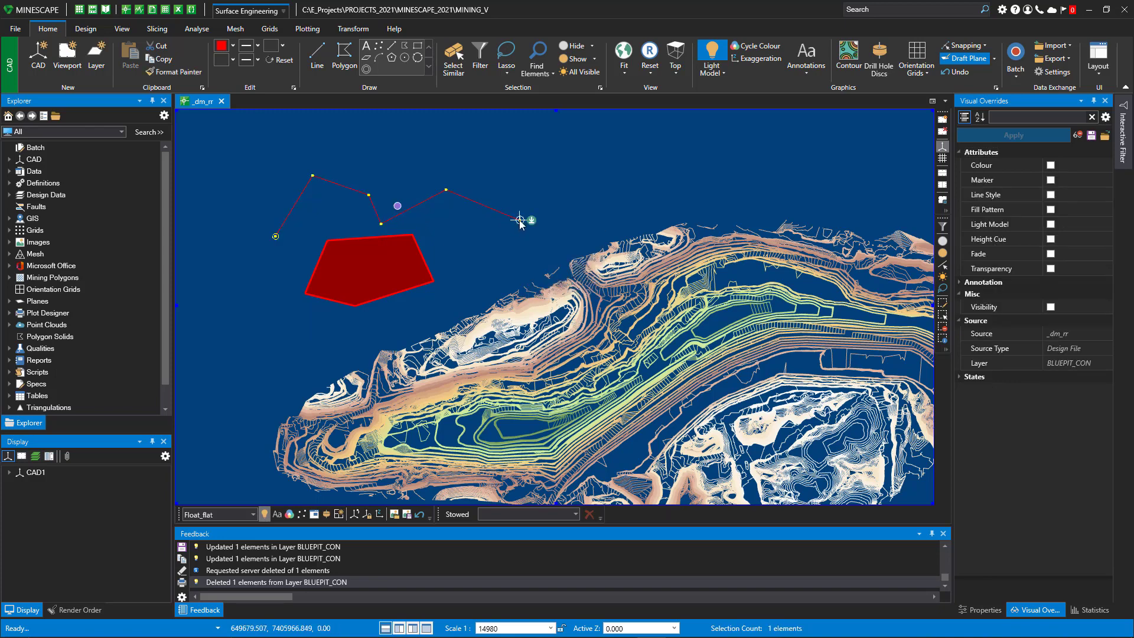
left_click(532, 221)
left_click(549, 234)
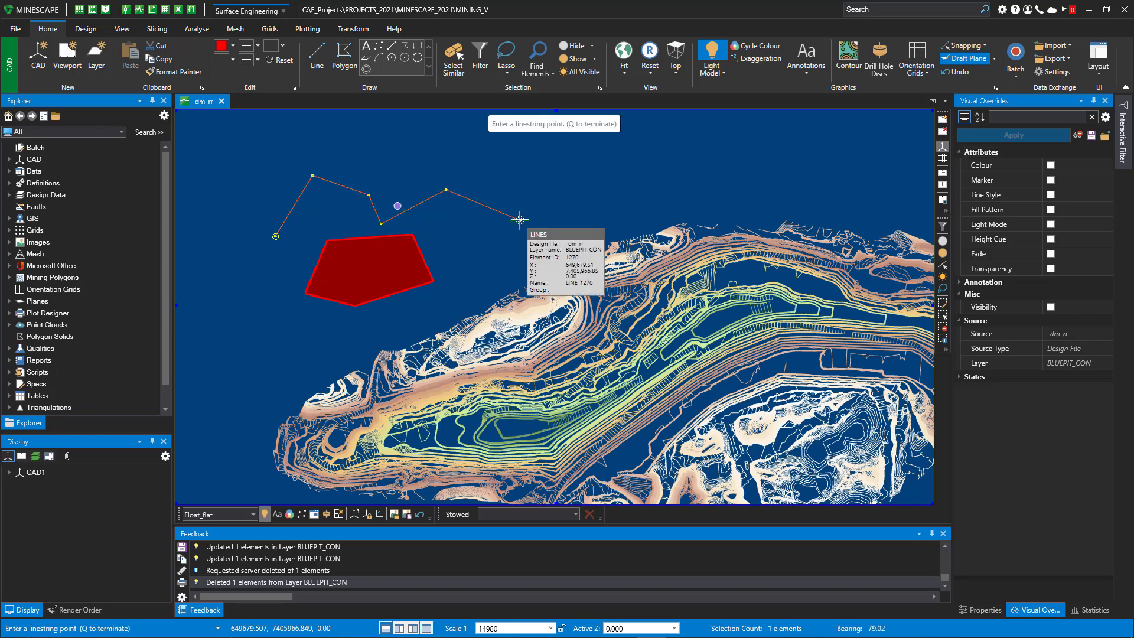
left_click(561, 201)
left_click(607, 189)
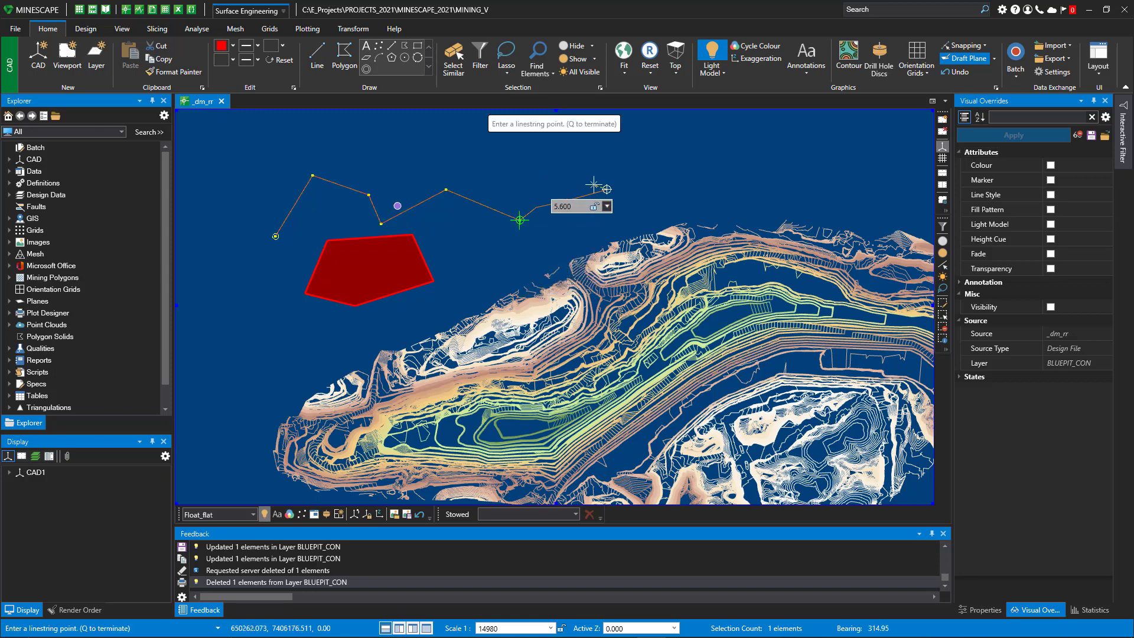
left_click(550, 172)
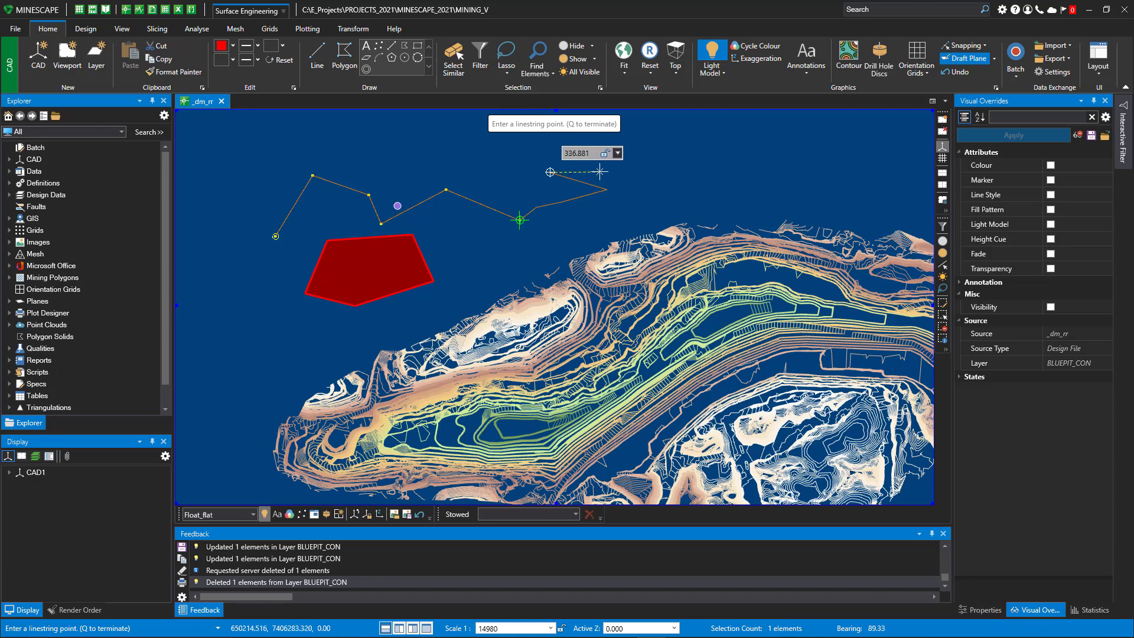
Lock the segment length at 500, place one more linestring point up and to the left, and finish the extension
key("Tab")
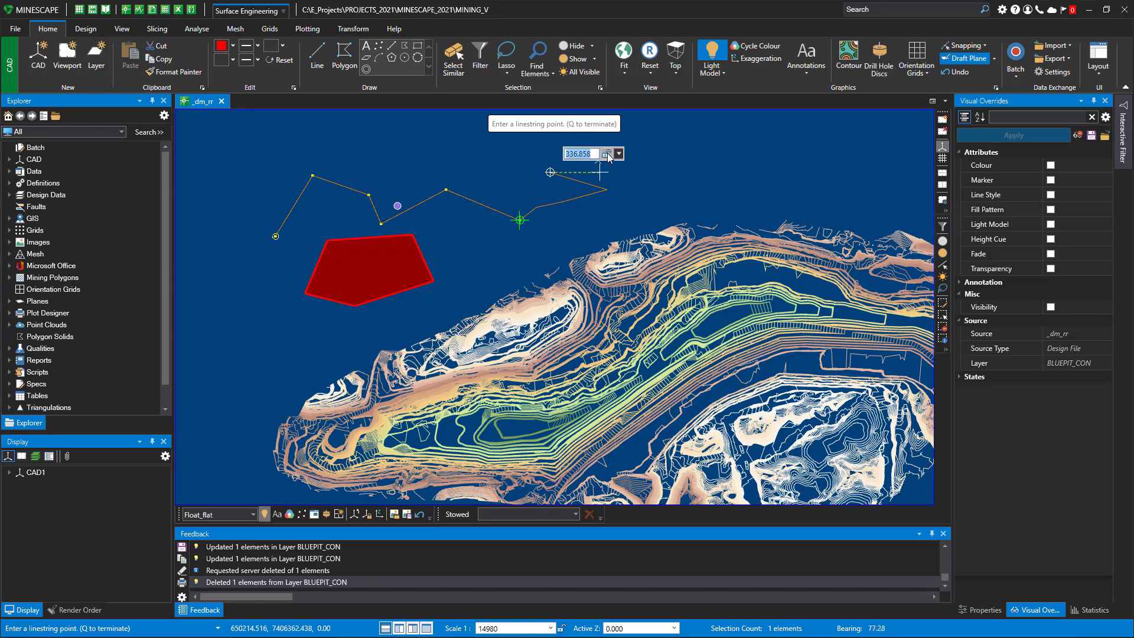
left_click(618, 154)
type("500")
left_click(608, 155)
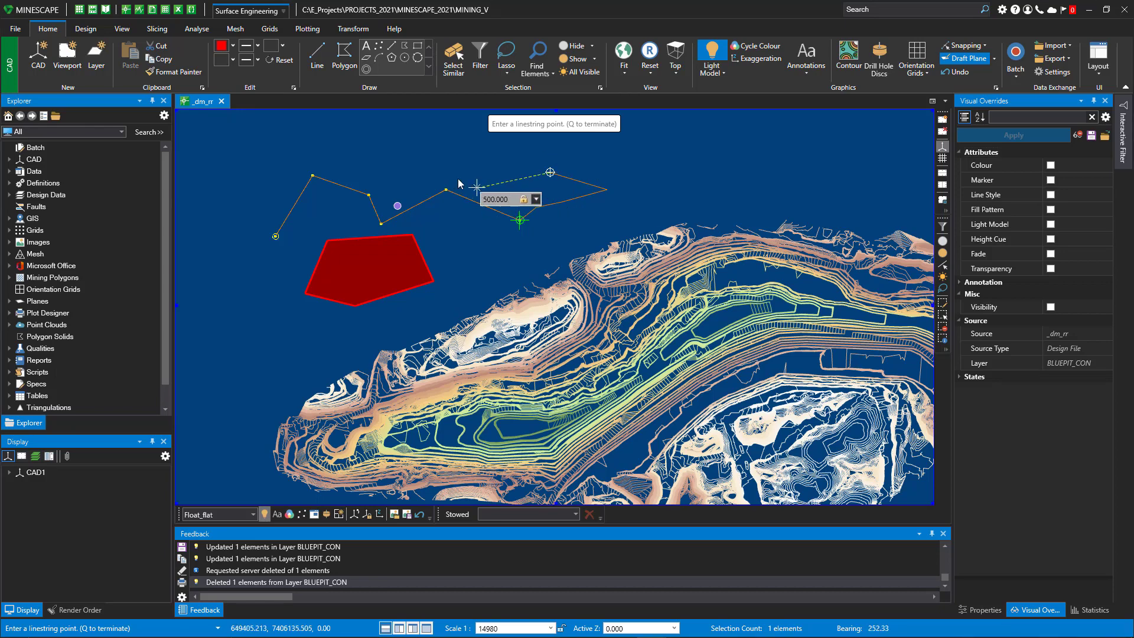
left_click(494, 160)
key("q")
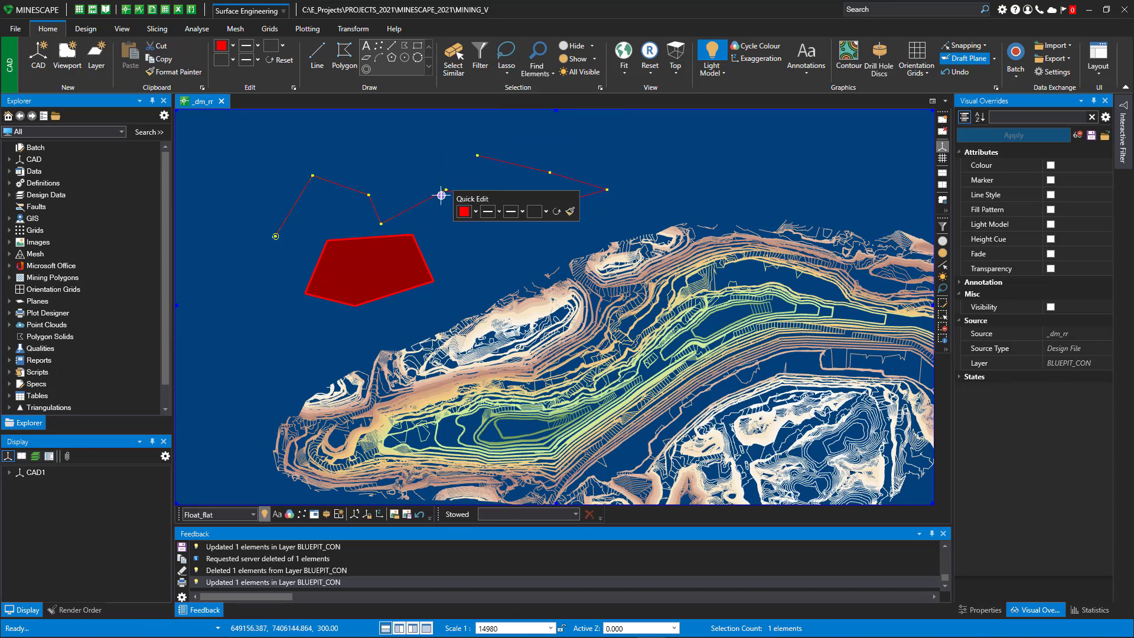
Review the Edit Z Values options for the extended linestring, closing them without changing its elevation
right_click(441, 195)
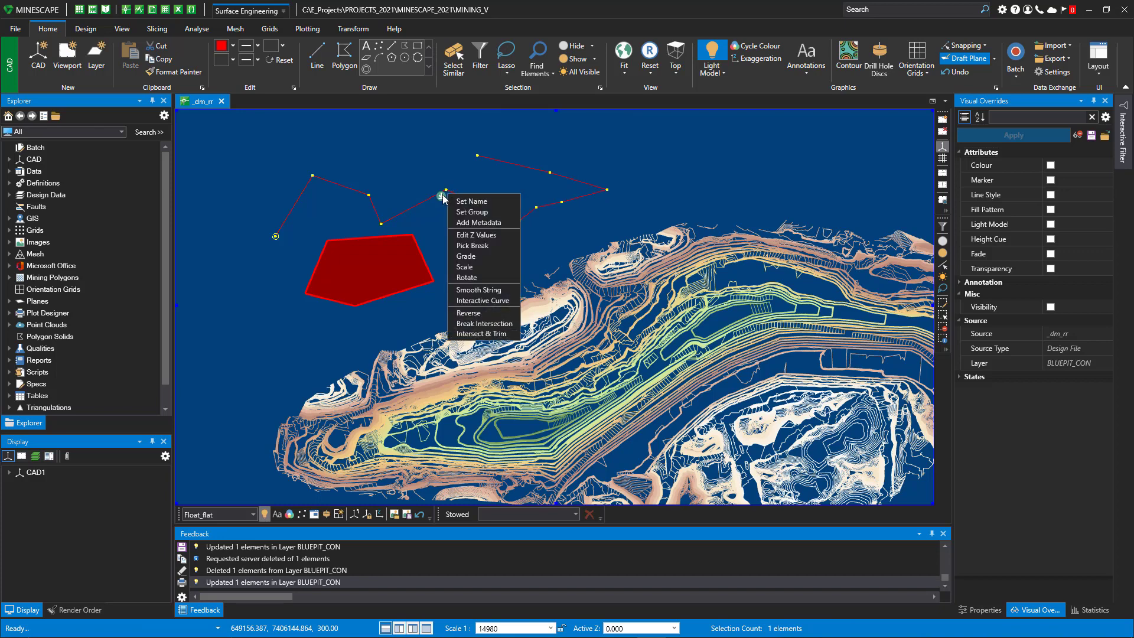
left_click(479, 235)
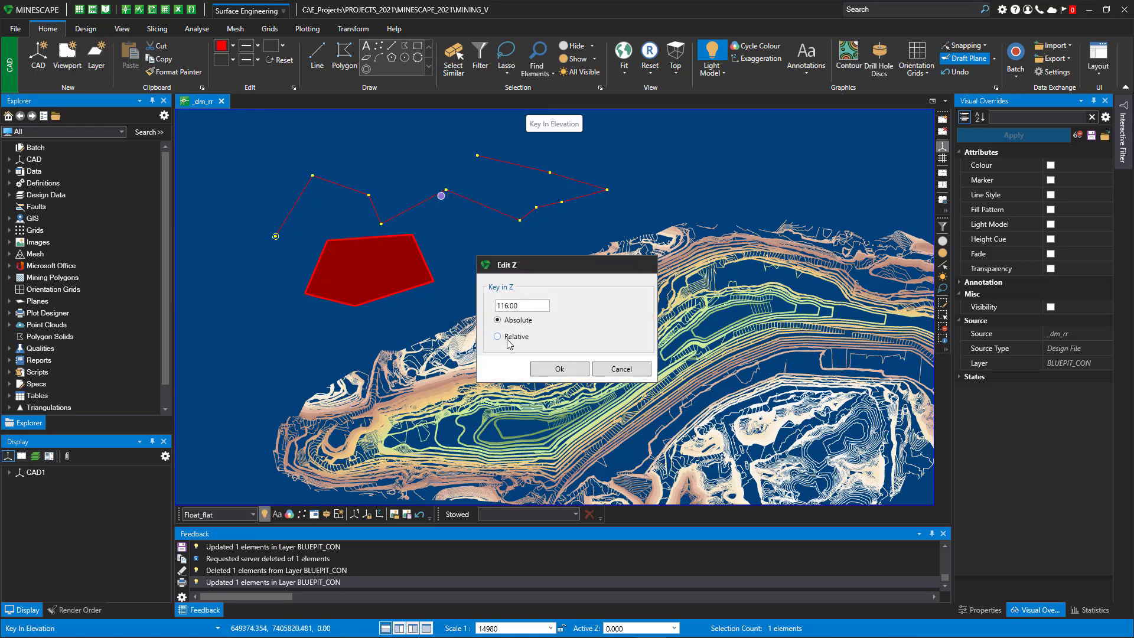
left_click(643, 371)
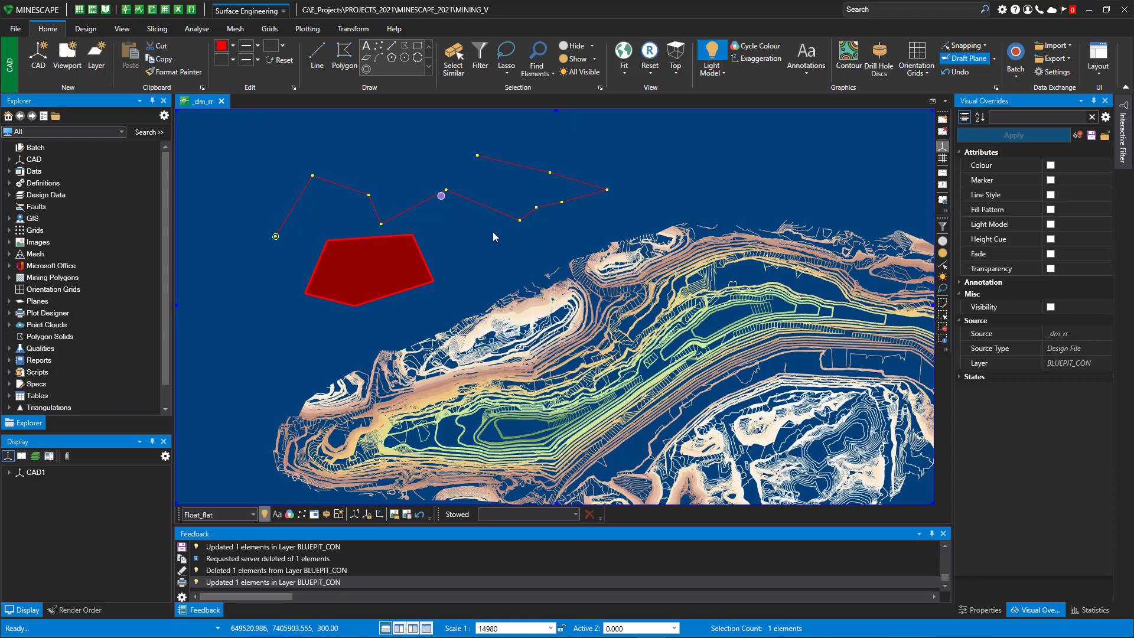
left_click(480, 235)
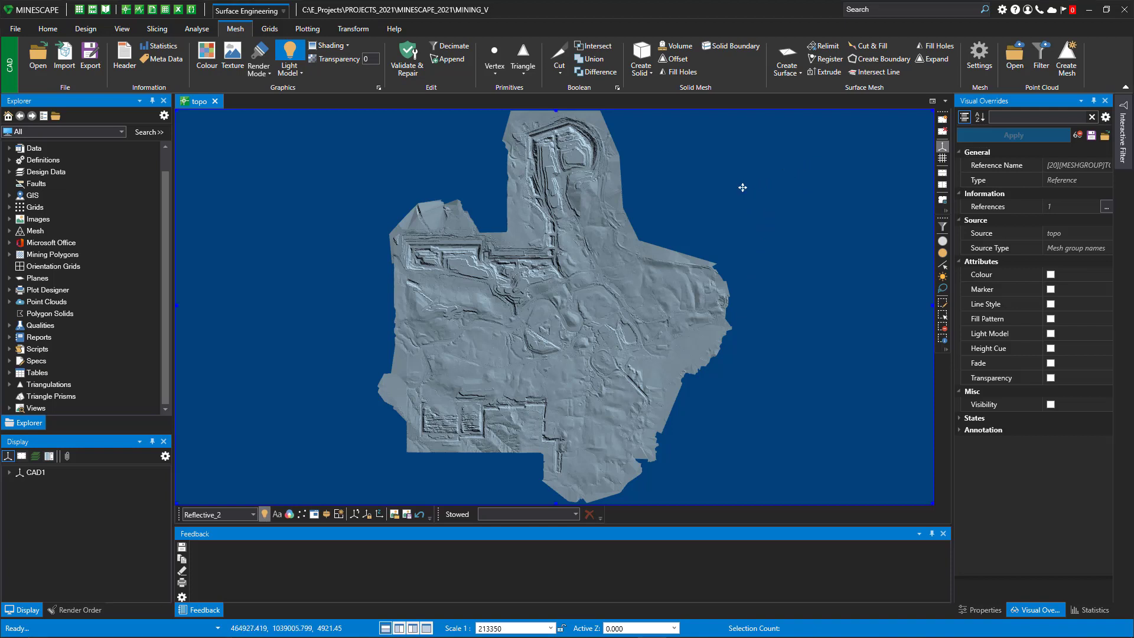
Review the file types supported for mesh import and mesh export, without importing or exporting anything
middle_click_drag(742, 185, 744, 185)
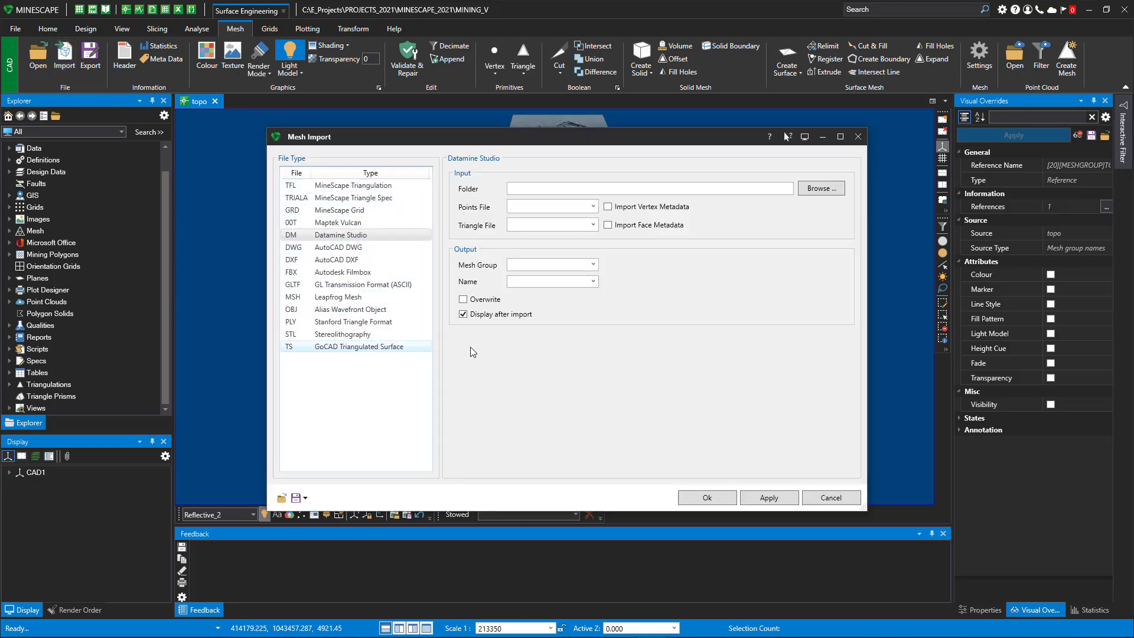
left_click(833, 499)
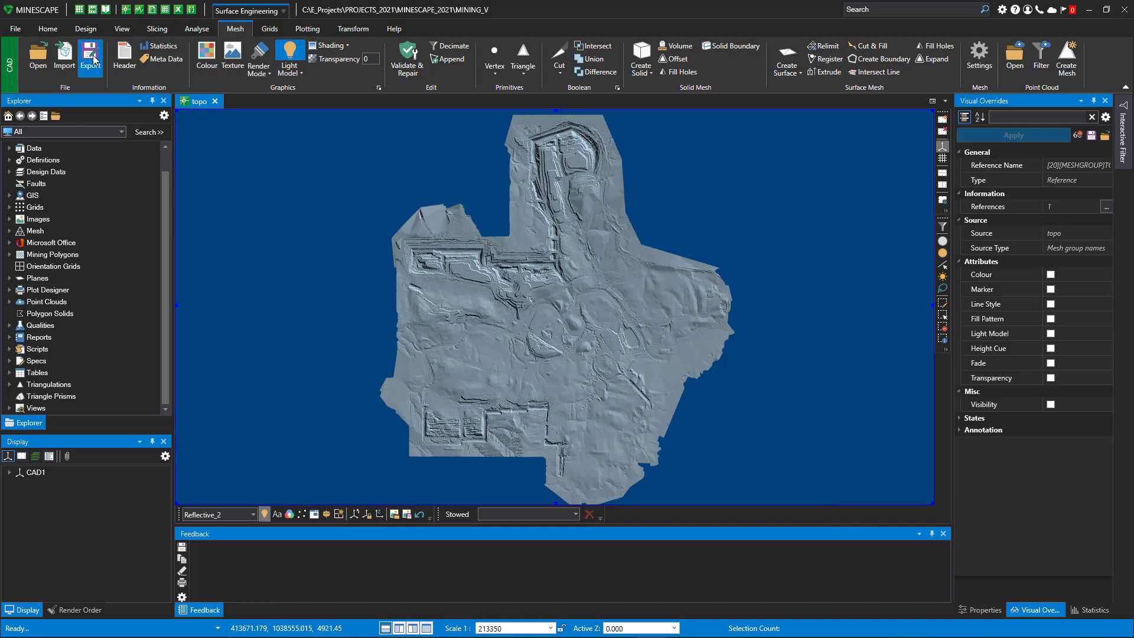
left_click(90, 59)
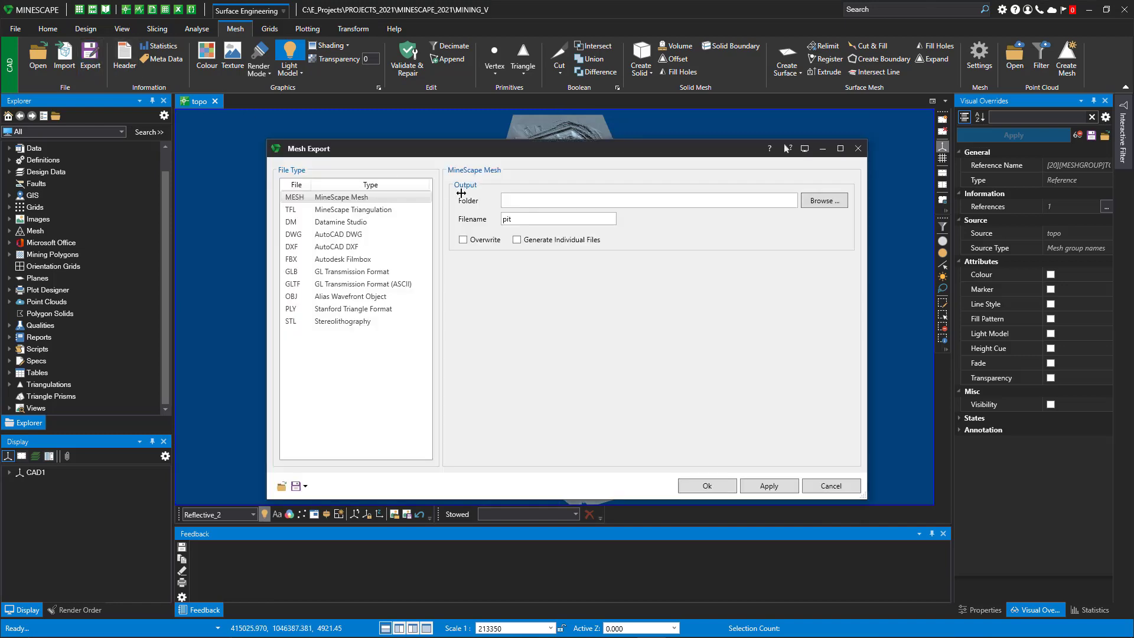
left_click(831, 486)
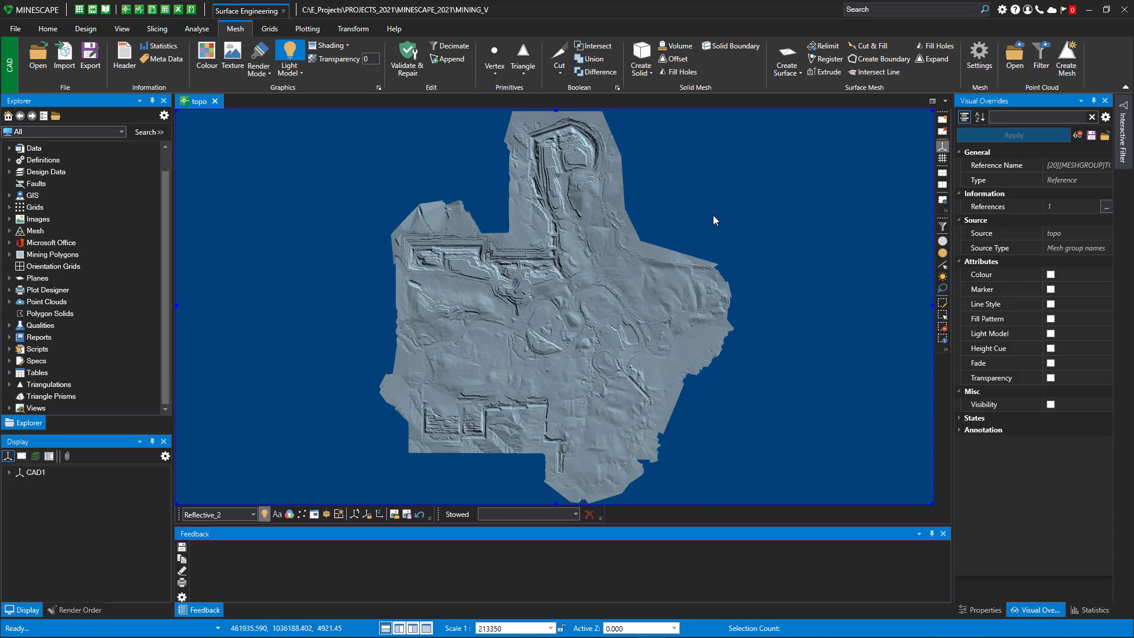
Apply Pit_Image.tiff from the project's images/tiff folder as the texture of the pit mesh, without manual georeferencing
left_click(239, 60)
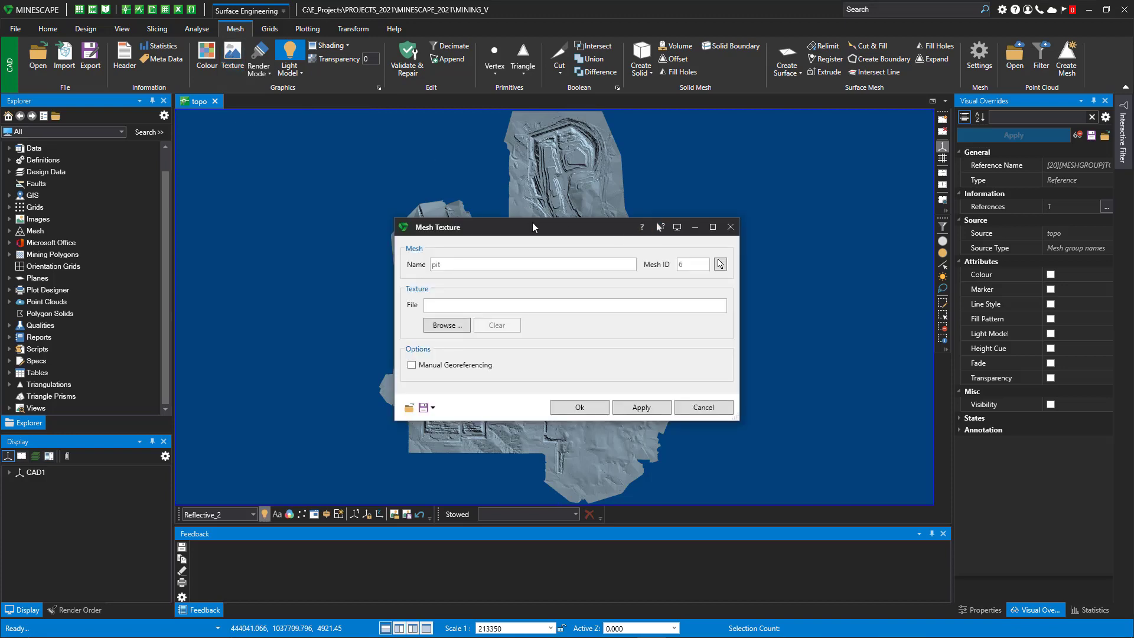
left_click_drag(533, 227, 417, 169)
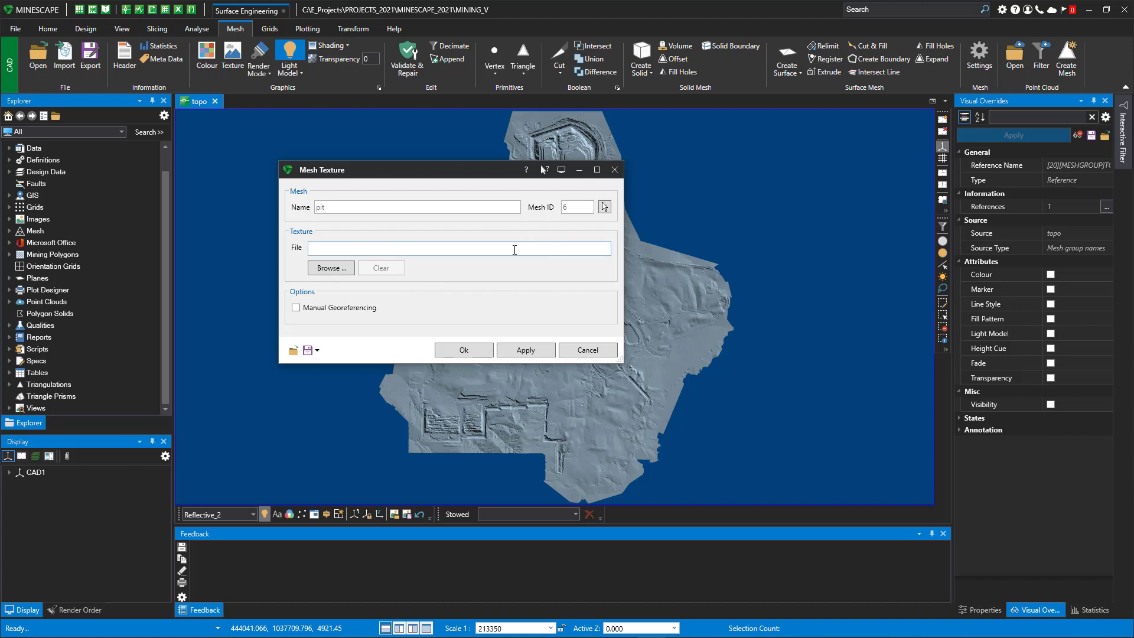
left_click(335, 269)
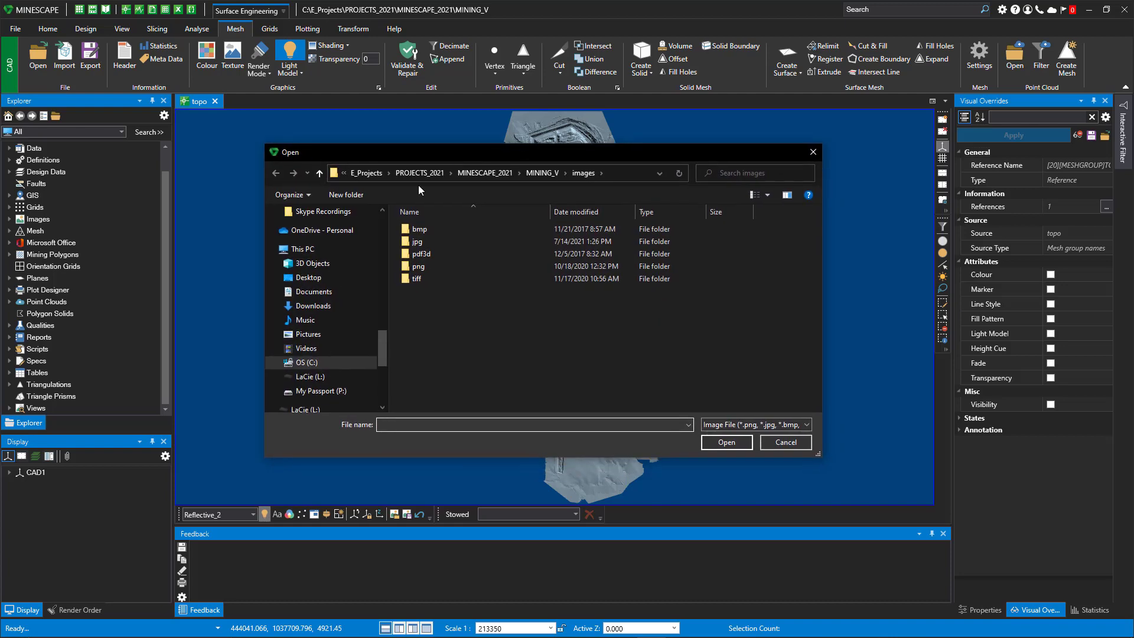
double_click(417, 280)
left_click(429, 243)
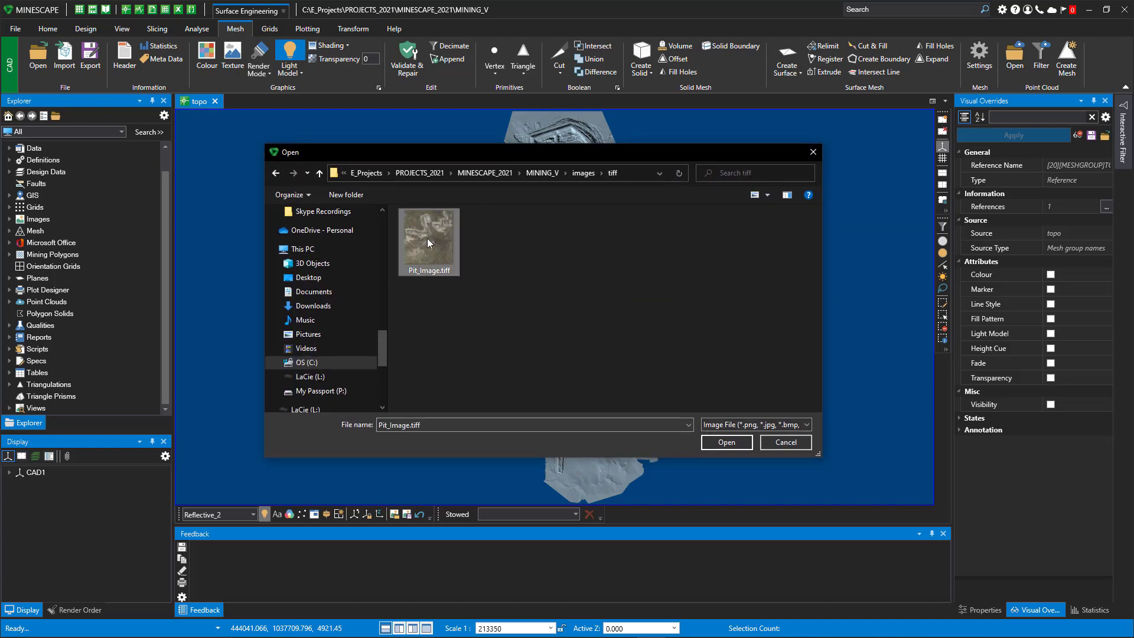
left_click(730, 443)
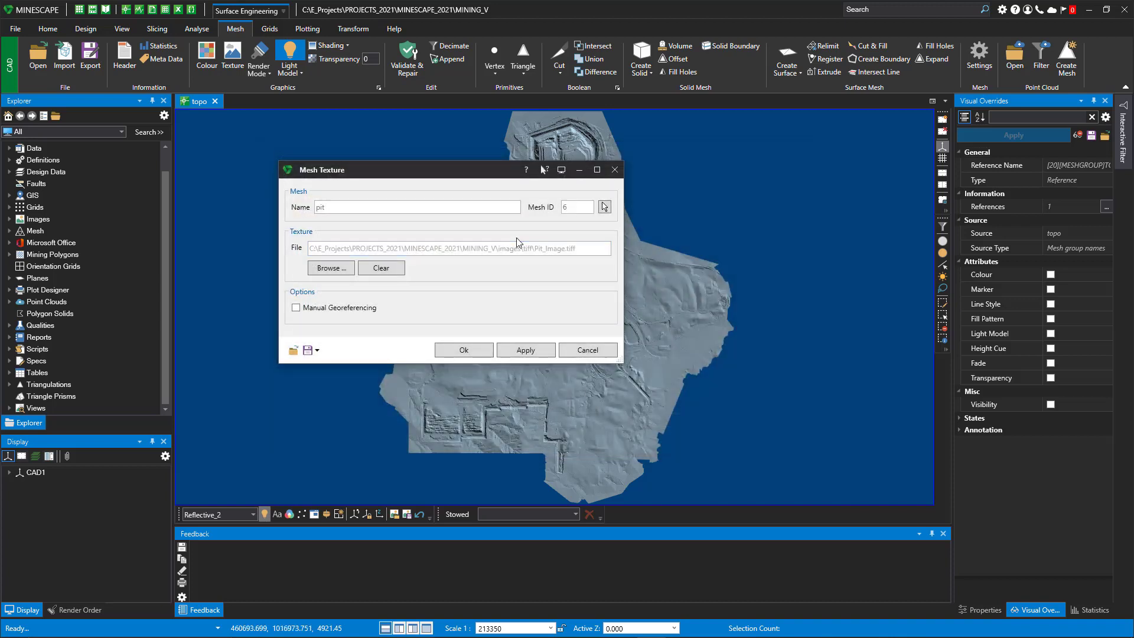
left_click(464, 350)
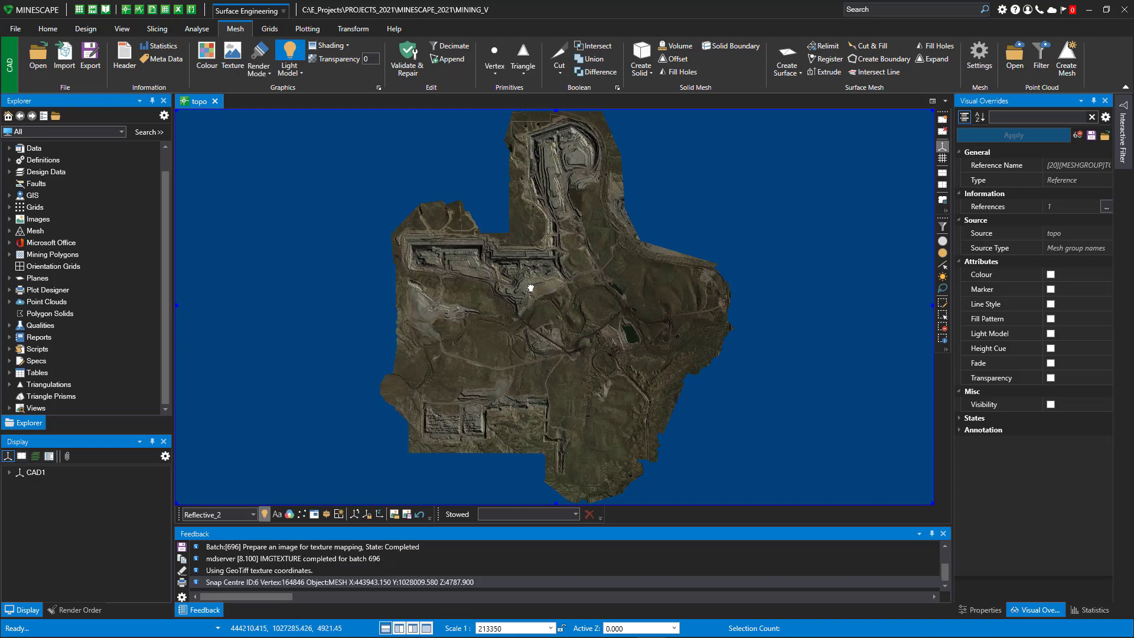
Examine the textured pit mesh close up in 3D and restore the plan view
middle_click_drag(527, 306, 558, 303)
scroll(482, 313, "up", 8)
scroll(464, 323, "up", 3)
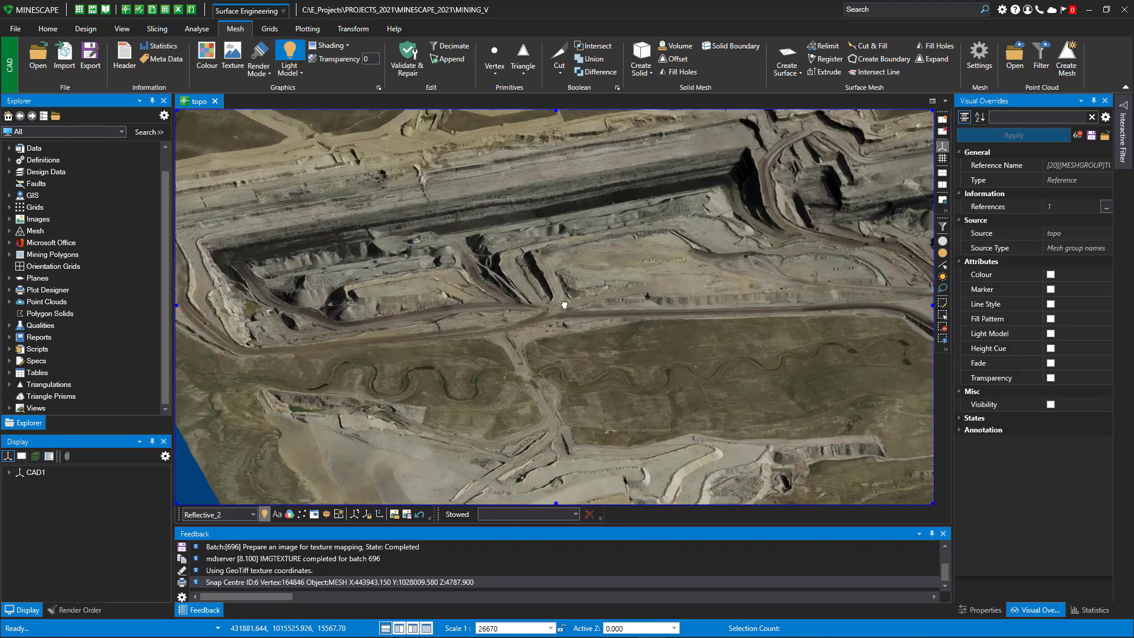
scroll(556, 298, "down", 3)
key("Home")
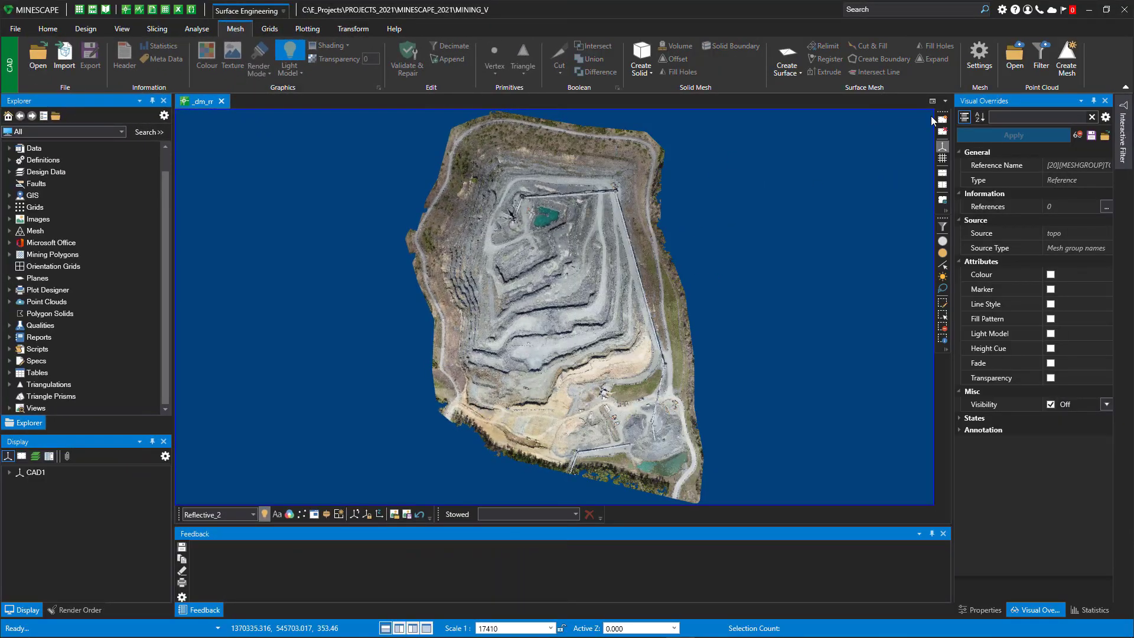
Browse the project's pointcloud folder and its LAS files through the point cloud Open command, without loading any
left_click(1019, 57)
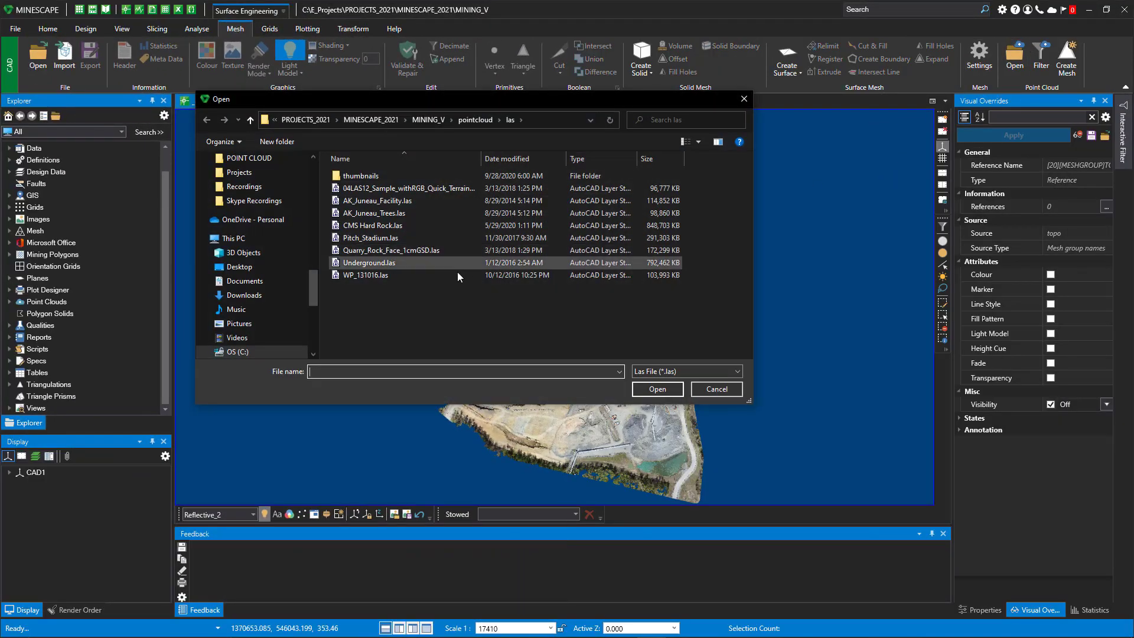
left_click(473, 120)
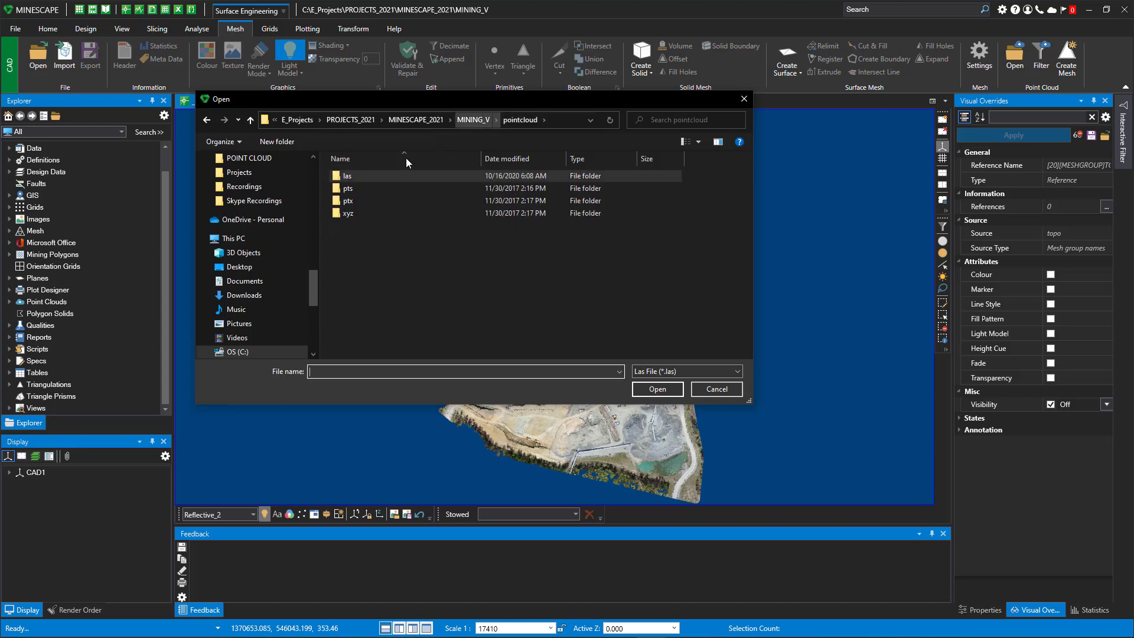
double_click(359, 176)
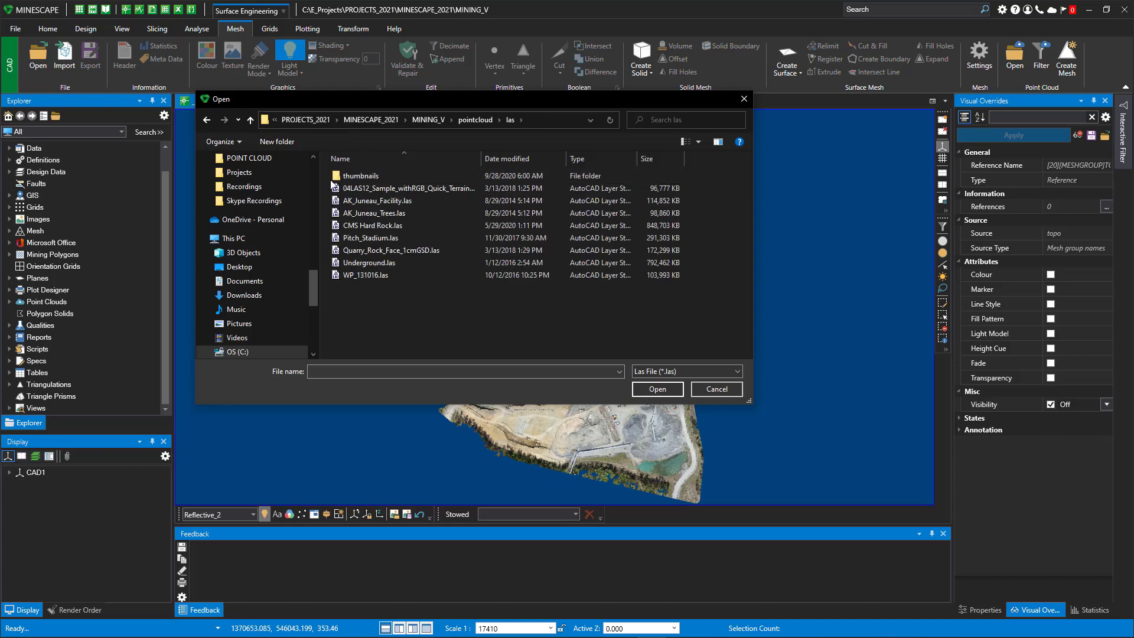
left_click(717, 389)
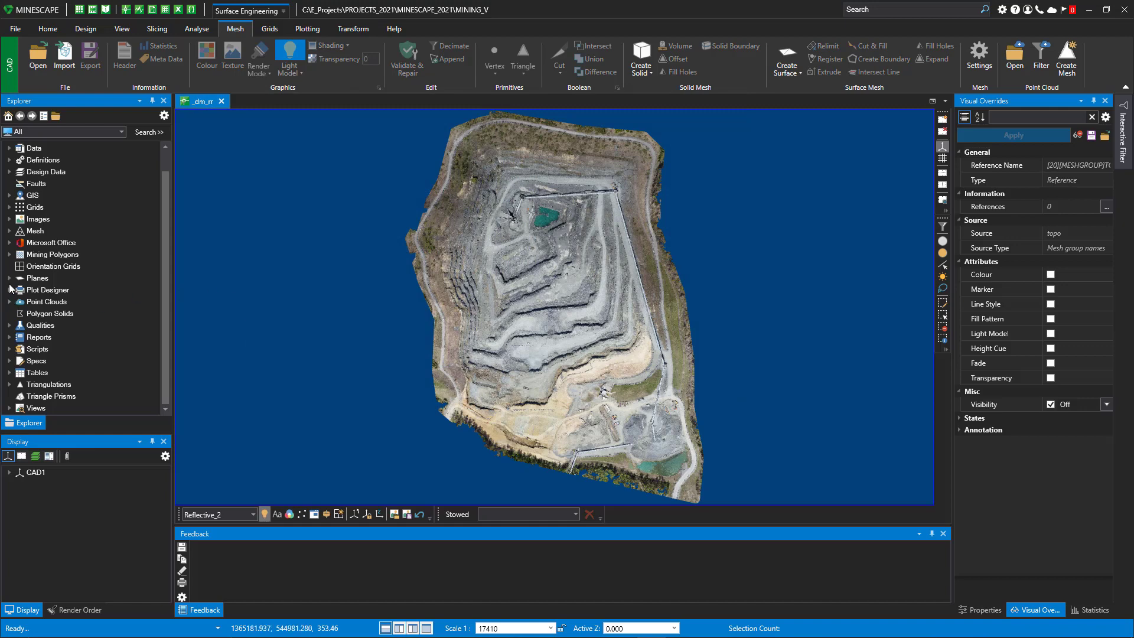
List the LAS point clouds in the Explorer and inspect the displayed CMS Hard Rock cloud in 3D
left_click(9, 302)
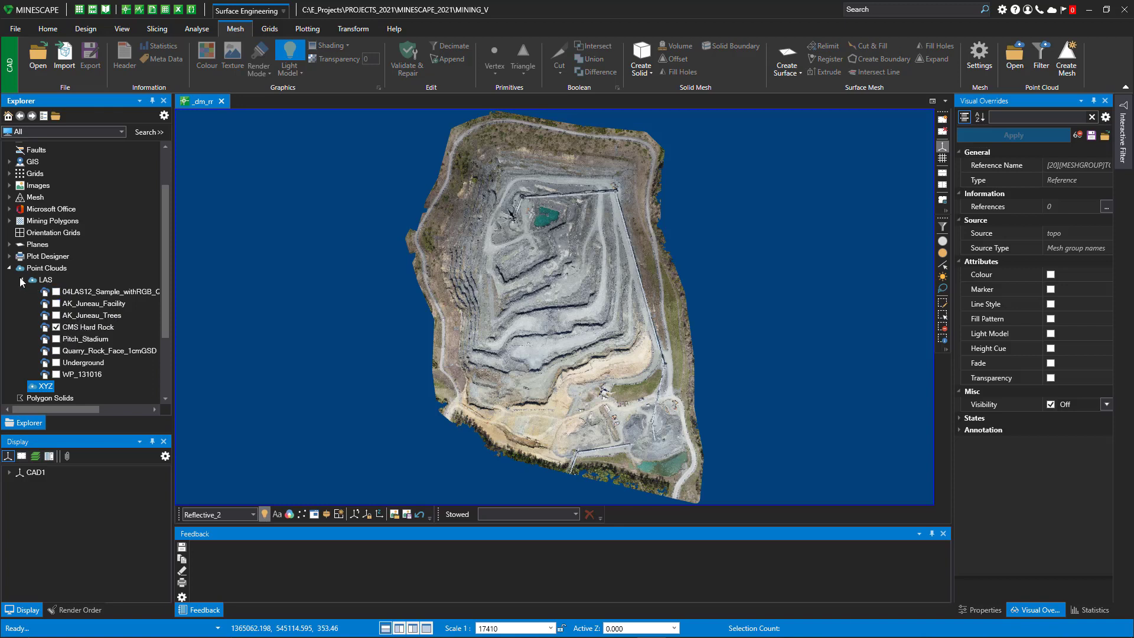
middle_click_drag(556, 296, 599, 307)
scroll(526, 226, "up", 5)
scroll(629, 295, "down", 3)
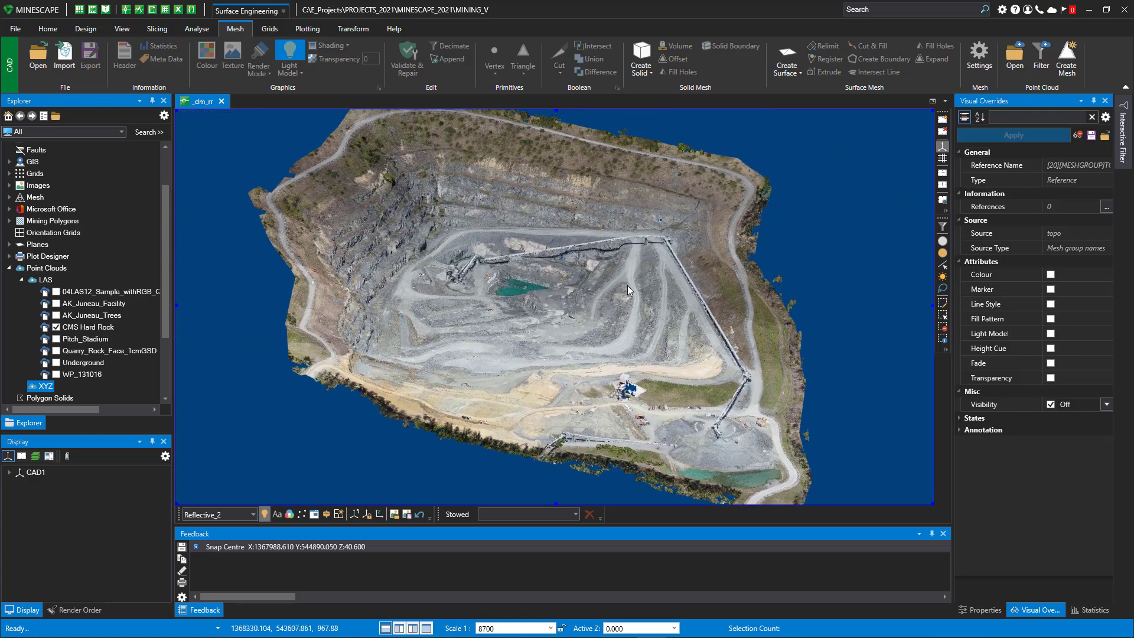
middle_click_drag(678, 339, 626, 277, "shift")
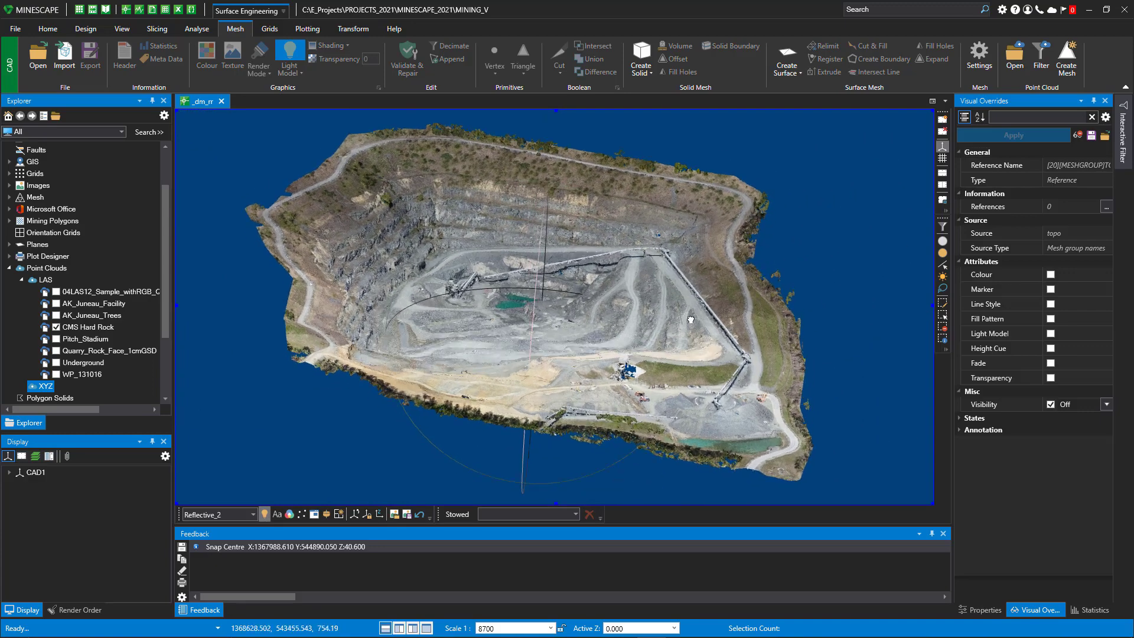
Check the LAS file information for the CMS Hard Rock point cloud and close it
right_click(84, 329)
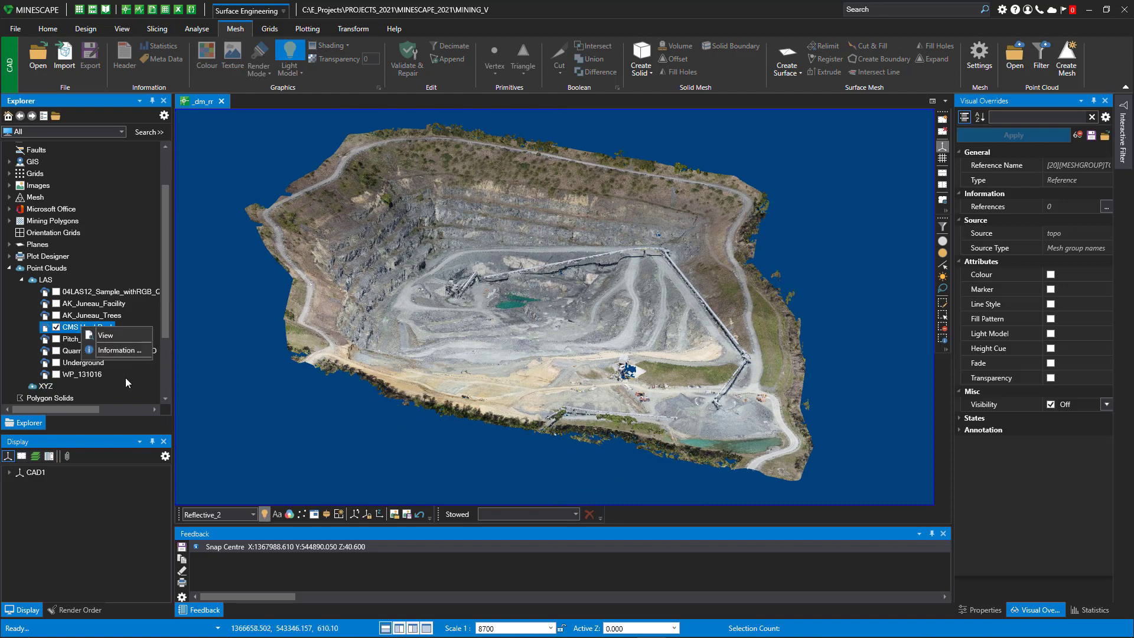
left_click(125, 352)
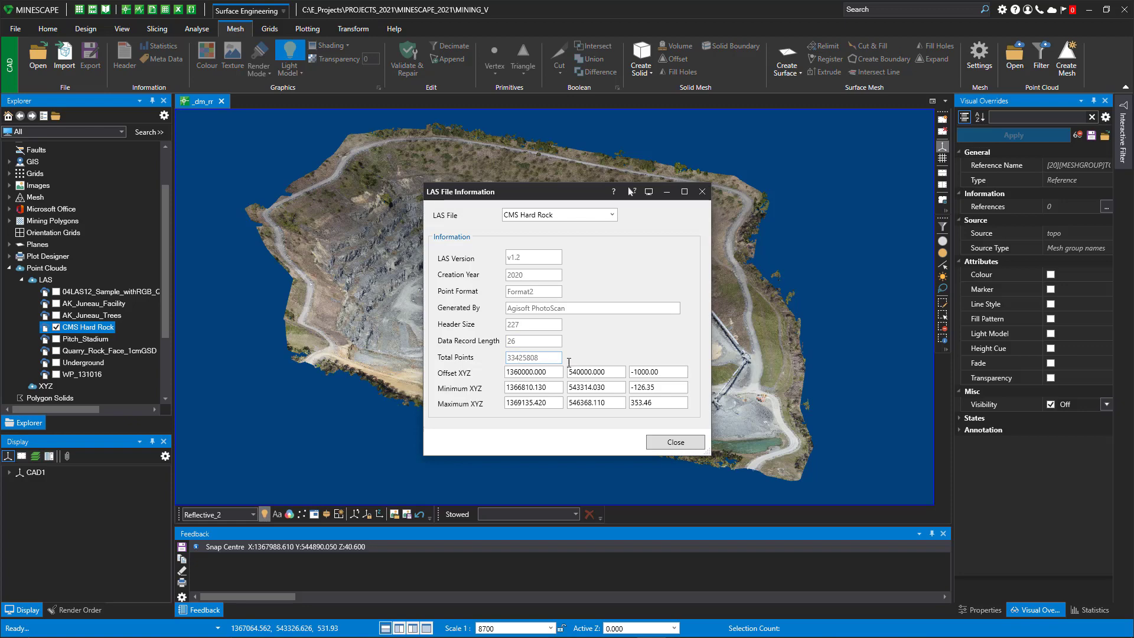
left_click(675, 442)
scroll(531, 294, "up", 2)
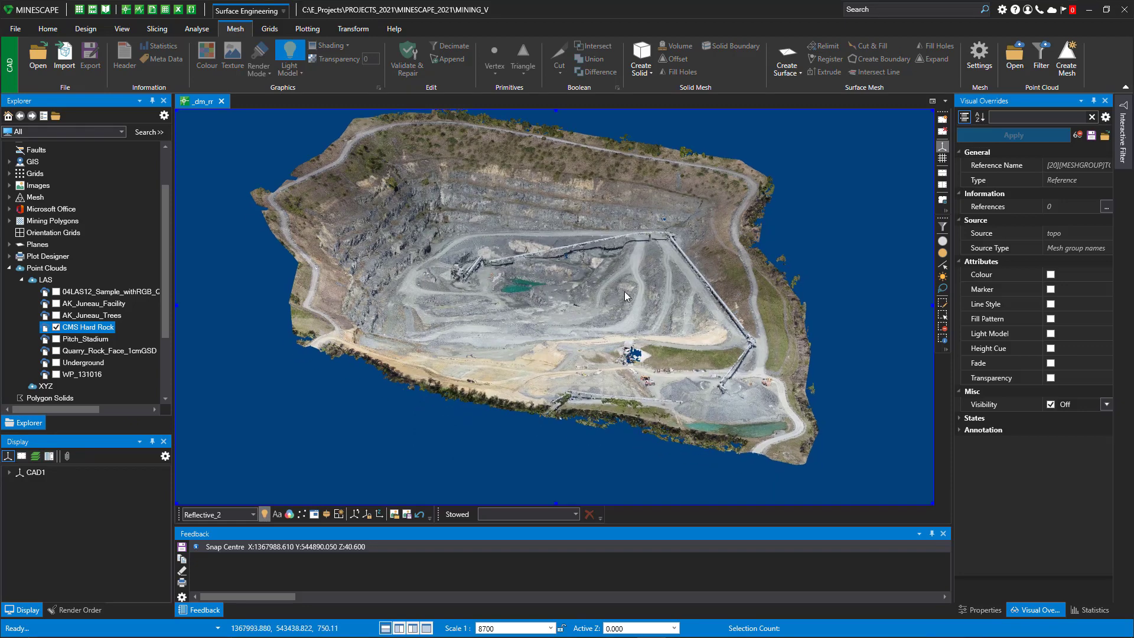
left_click(848, 177)
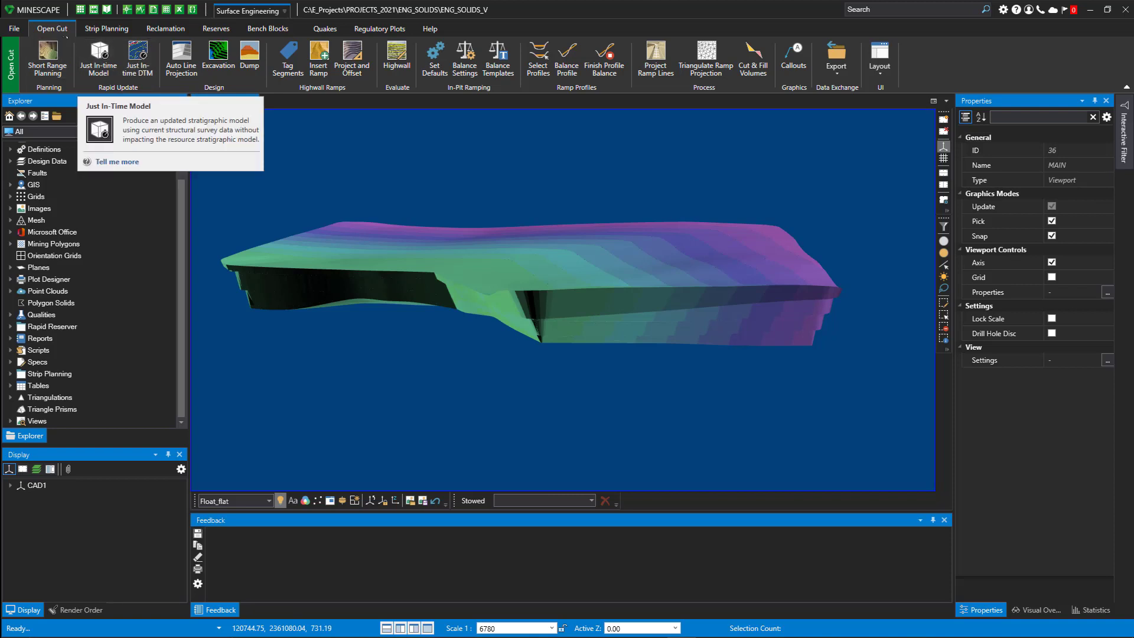
Review the Just In-time Model tool: accept the umina_nat grid current model, inspect the Update Production Model form and close it
left_click(104, 57)
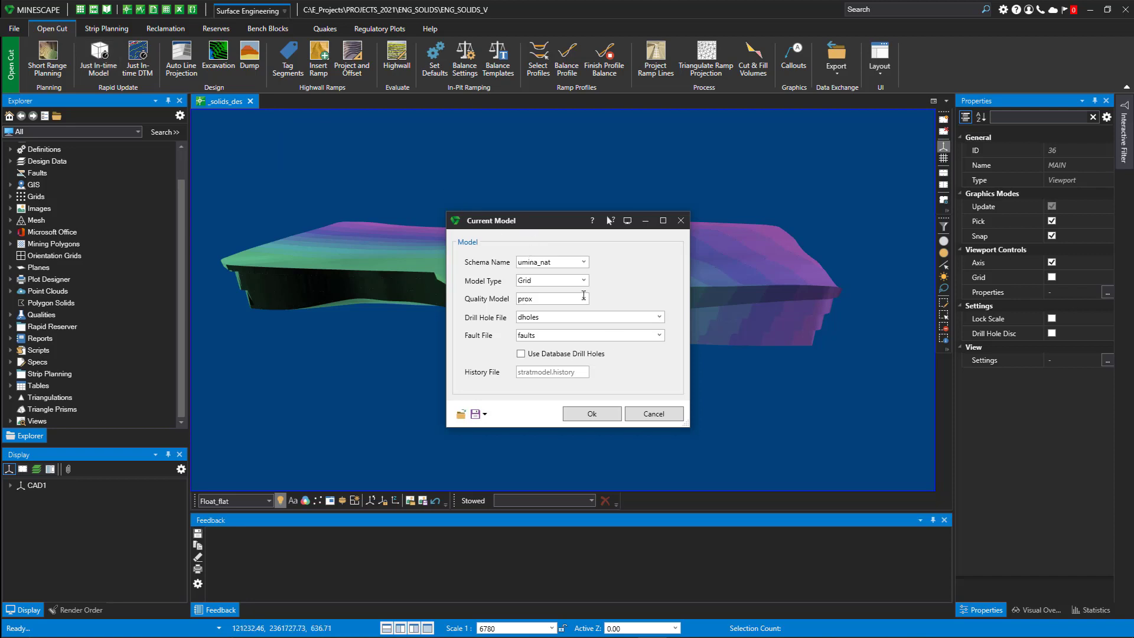
left_click(592, 414)
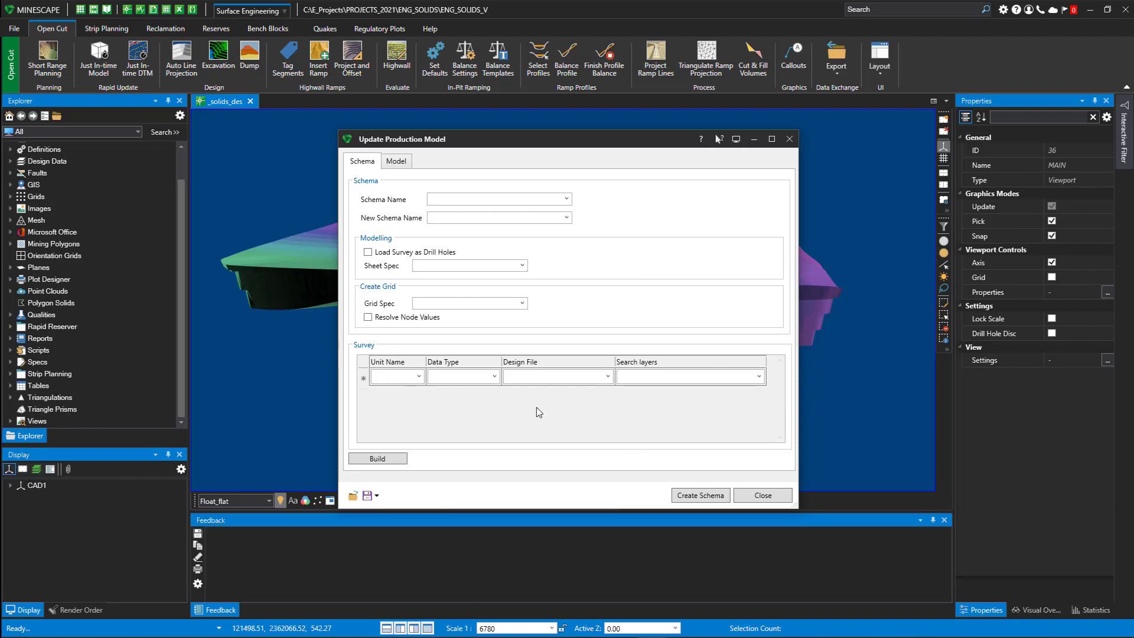
left_click(762, 496)
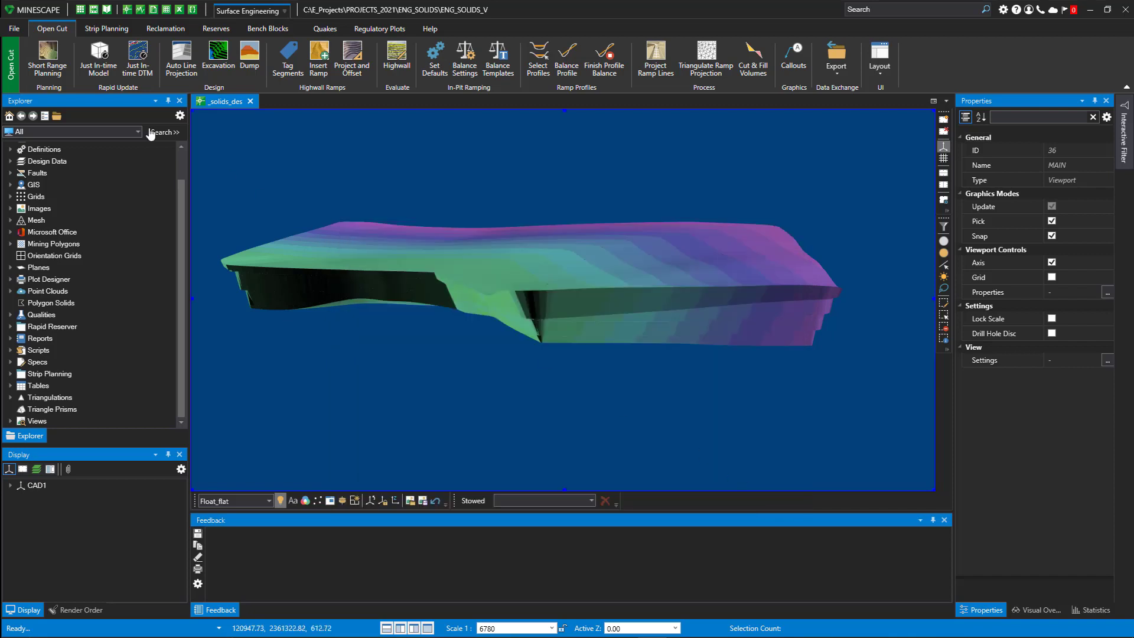
Review the Just In-time DTM form, comparing its design data and mesh patch options, and leave without building anything
left_click(137, 57)
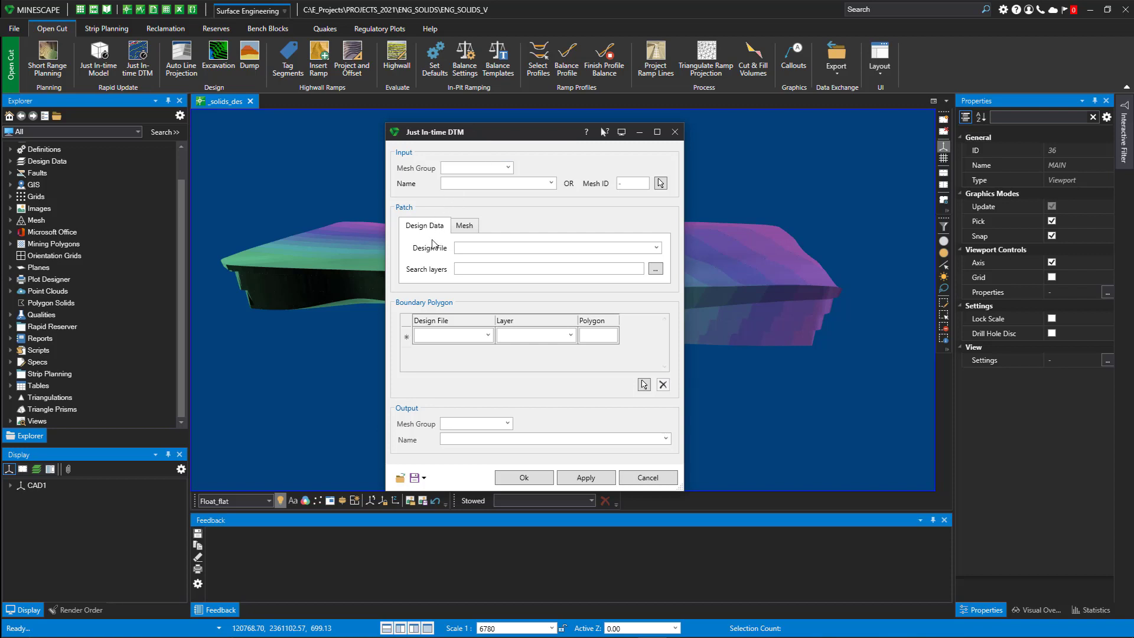
left_click(472, 229)
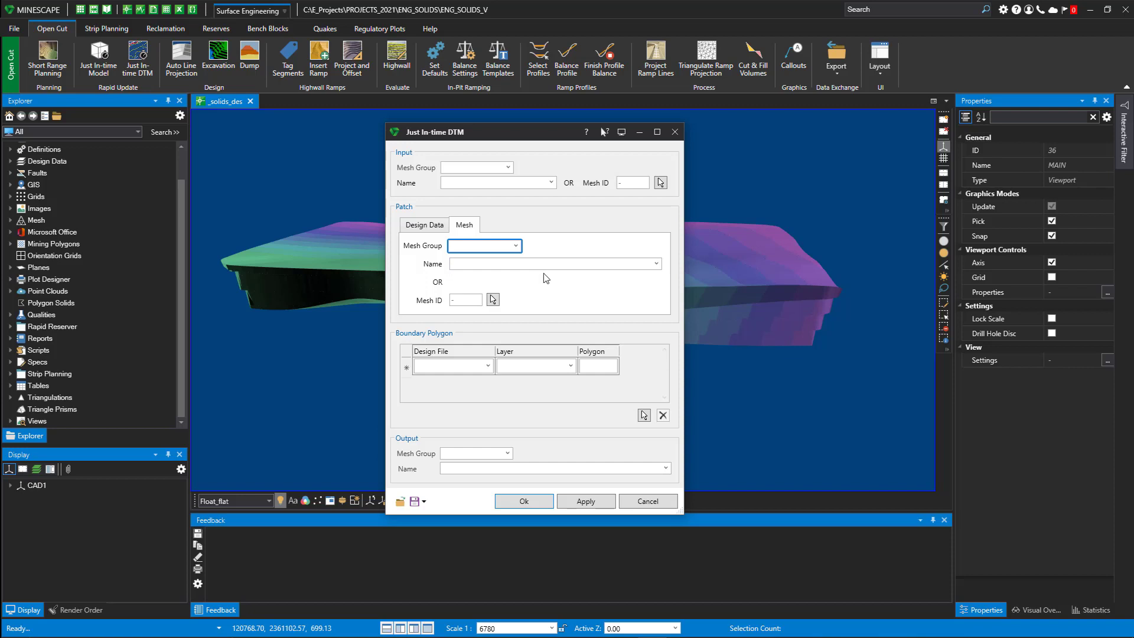
left_click(425, 227)
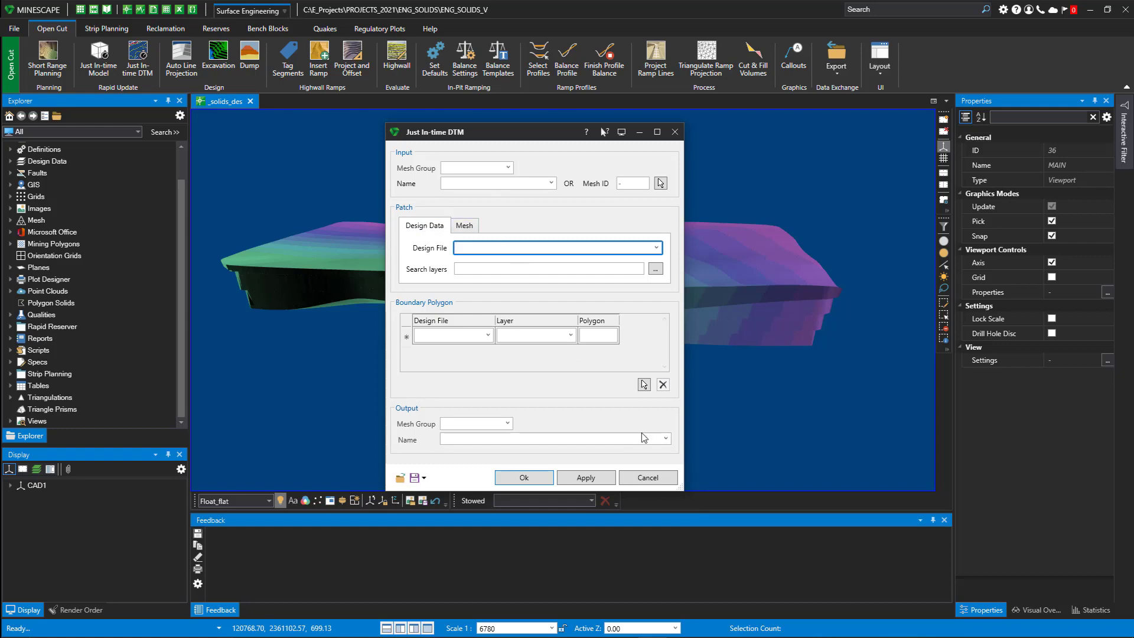
left_click(648, 477)
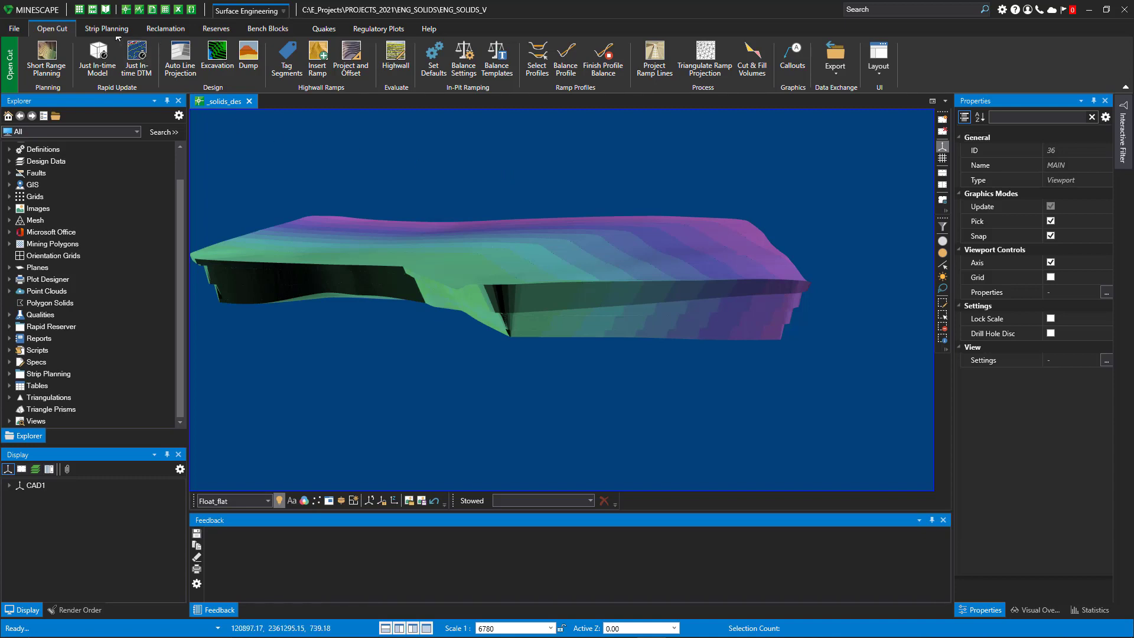
Examine the Generate Solids settings for scenario p02, from naming and design lines through projection to solid generation, and cancel
scroll(118, 38, "down", 1)
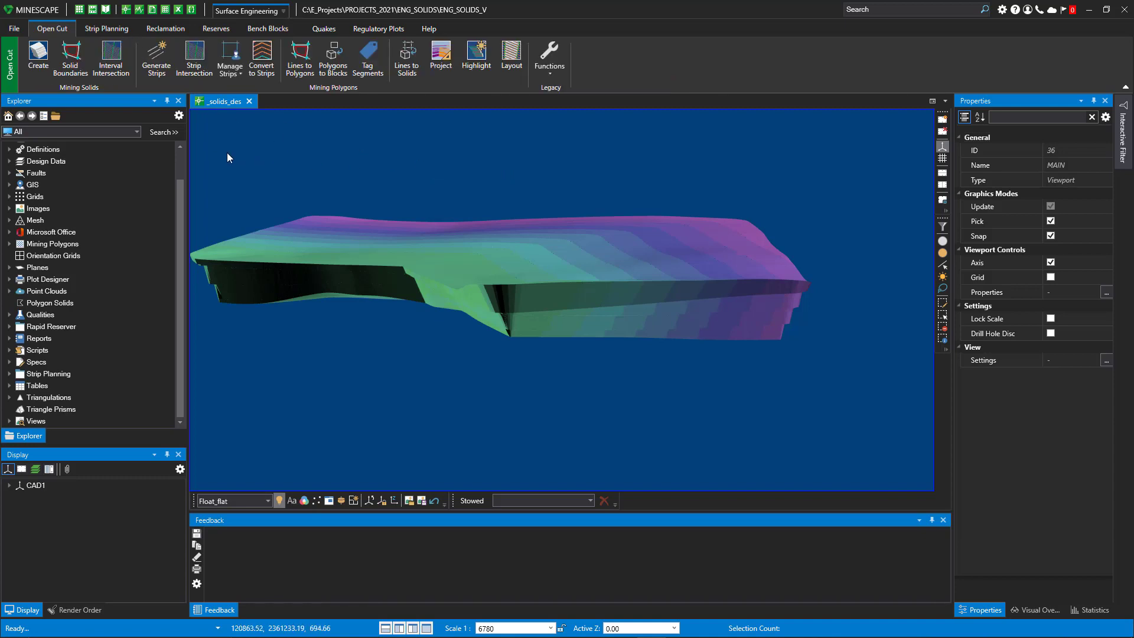
left_click(37, 55)
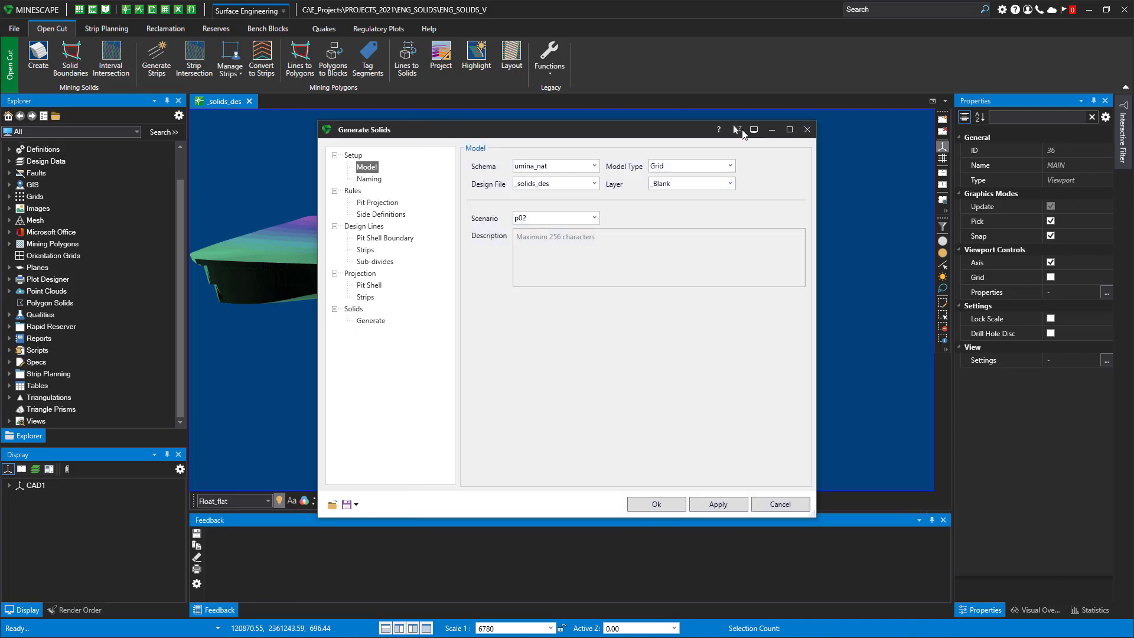
left_click_drag(742, 132, 854, 131)
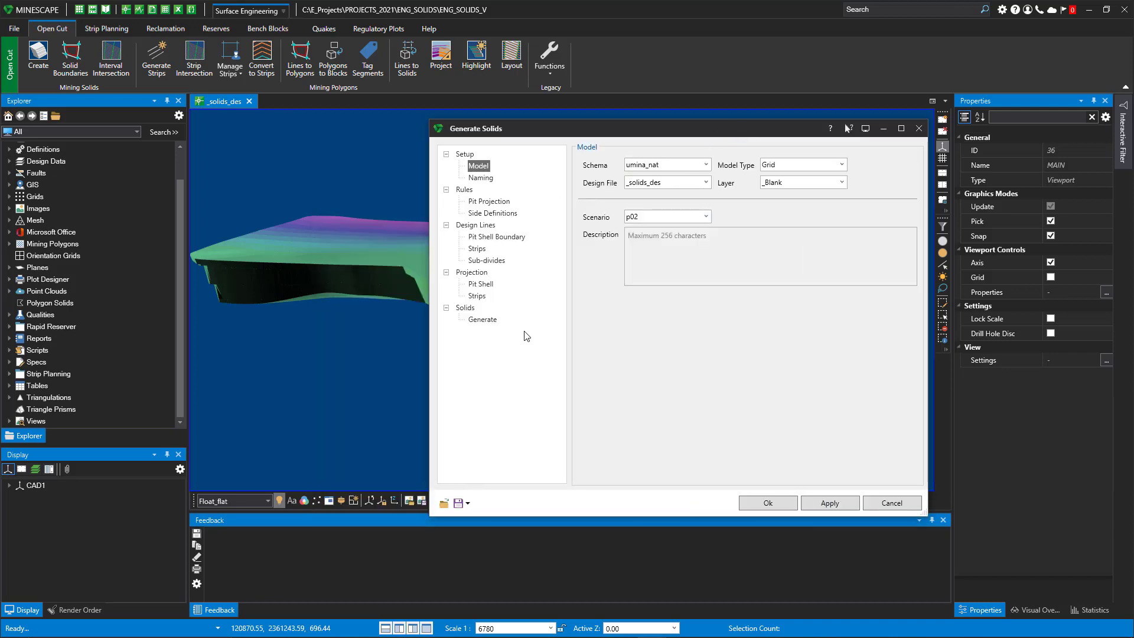
left_click(485, 178)
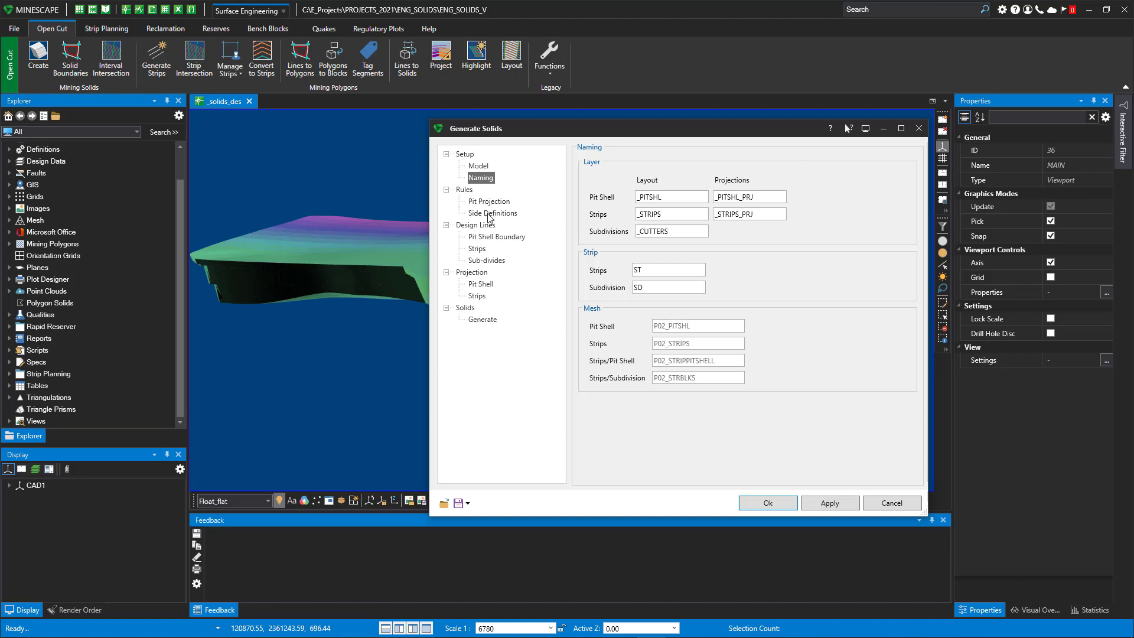
left_click(487, 214)
left_click(488, 237)
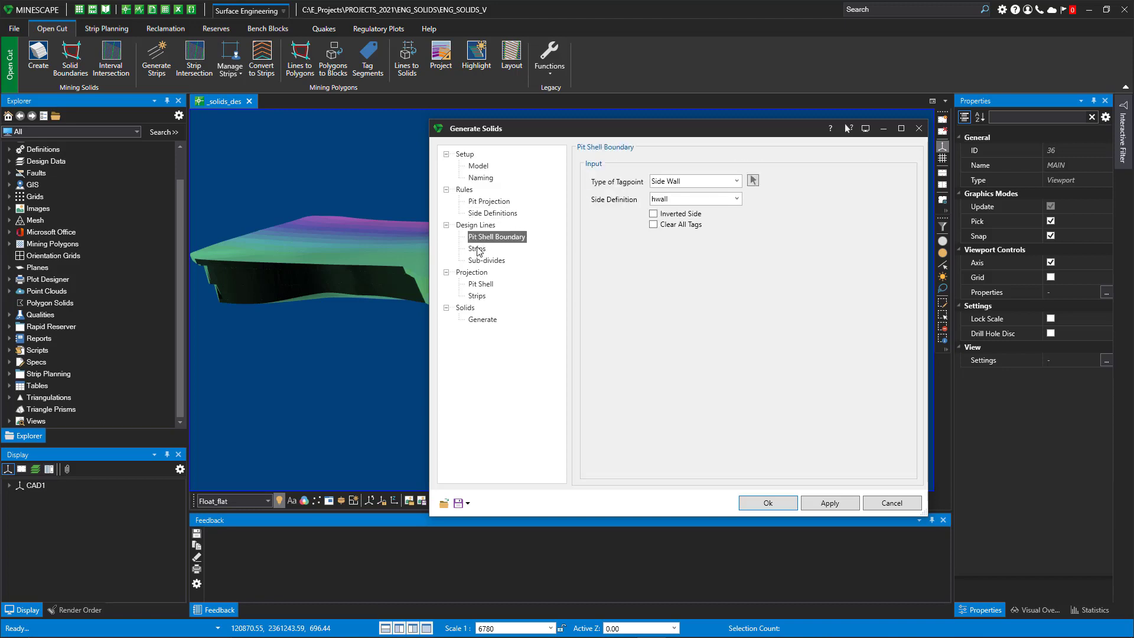
left_click(477, 249)
left_click(479, 261)
left_click(484, 284)
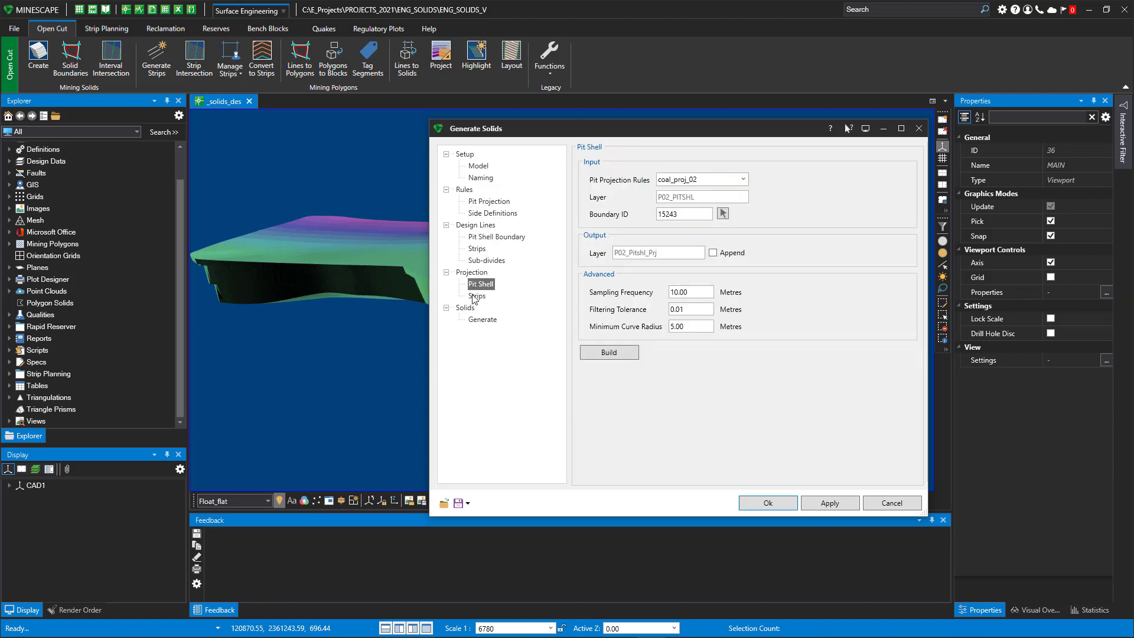
left_click(475, 296)
left_click(494, 322)
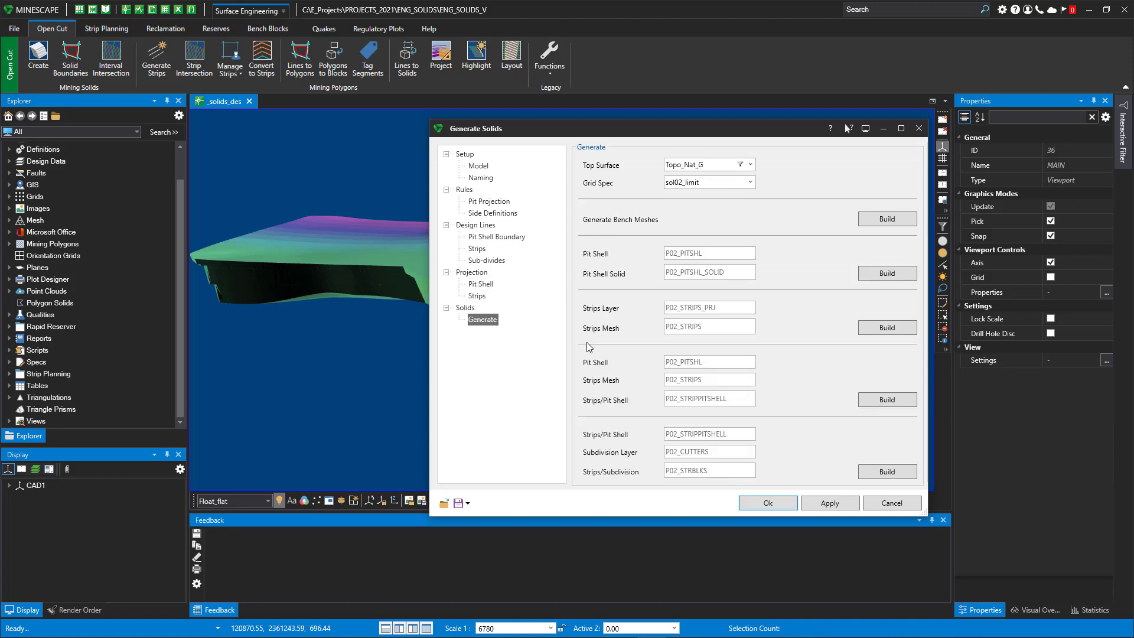
left_click(886, 504)
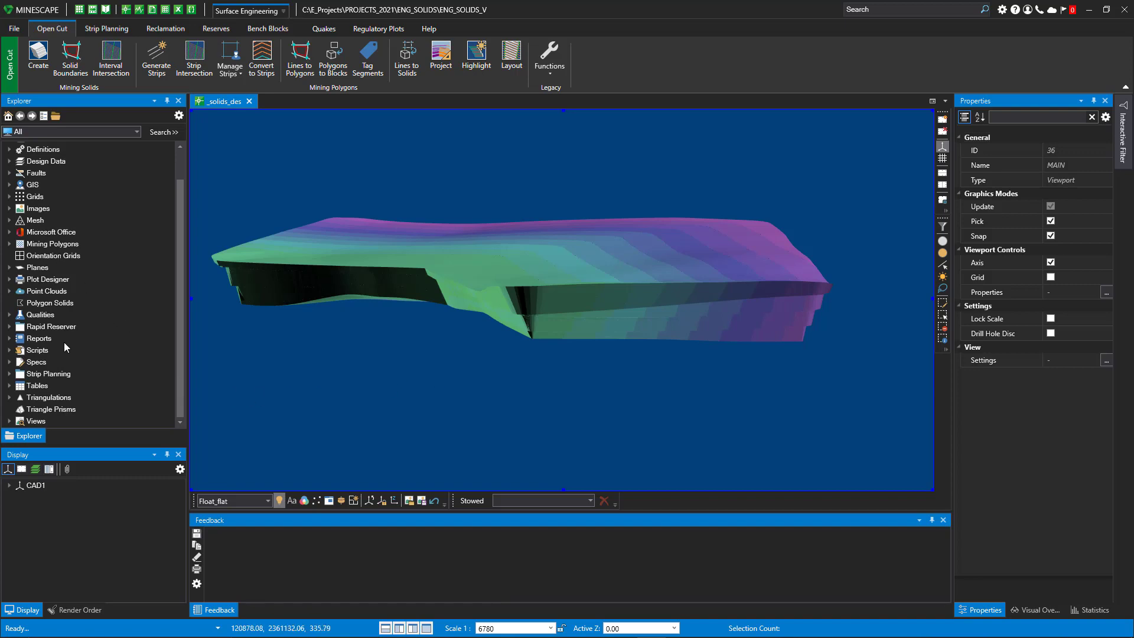
Browse the p02 strip planning scenario in the Explorer, checking its design data and listing its meshes
left_click(9, 374)
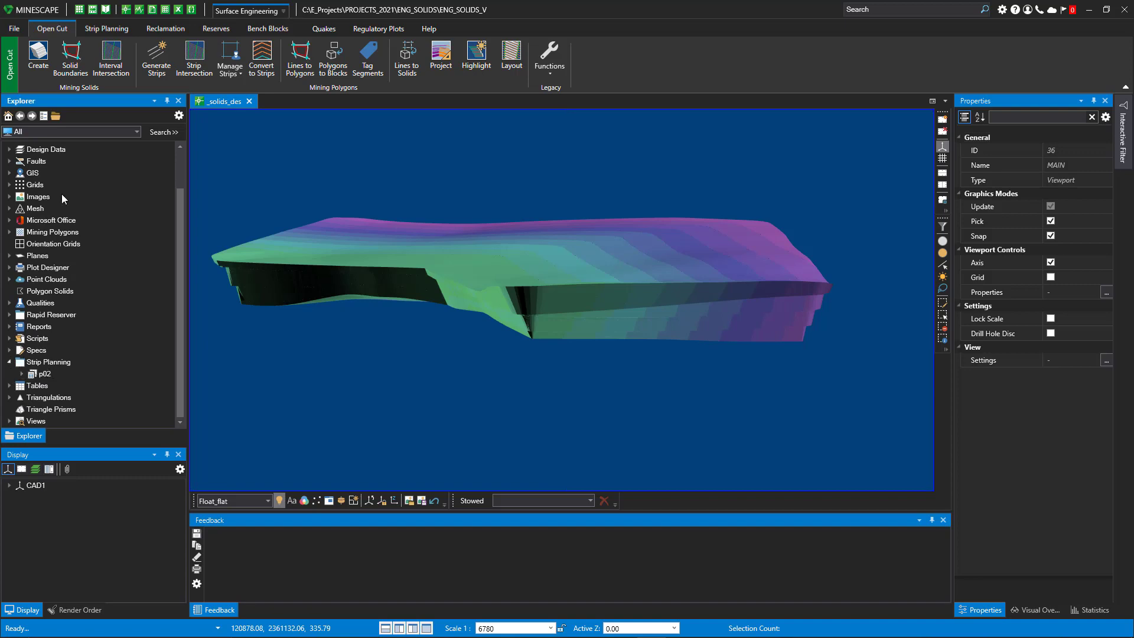
left_click(23, 374)
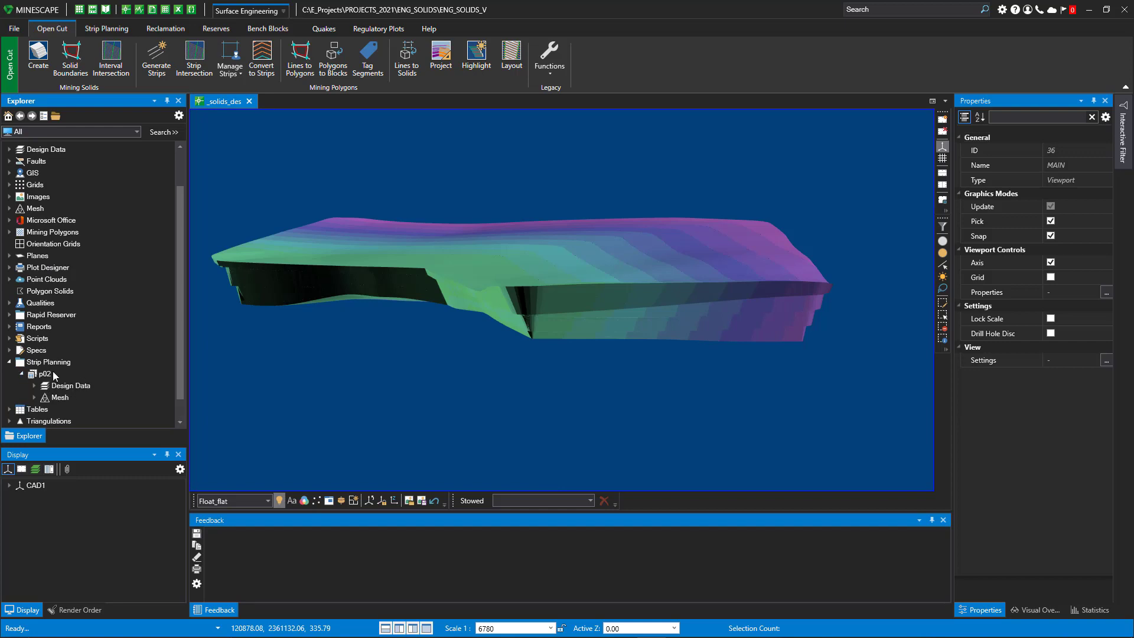
scroll(53, 372, "down", 1)
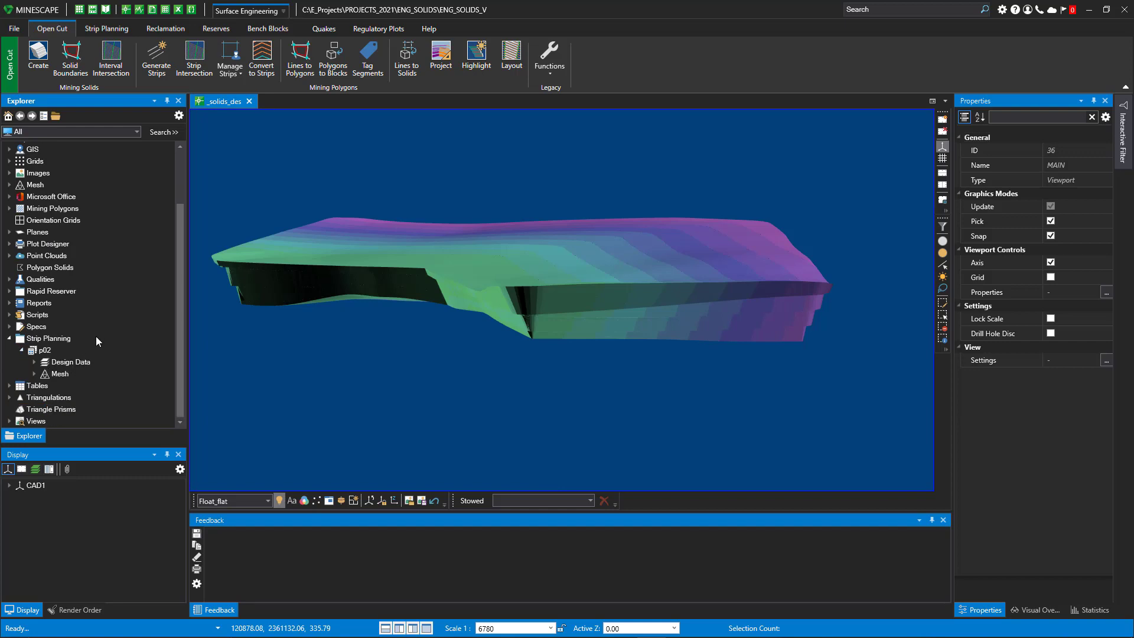
left_click(34, 361)
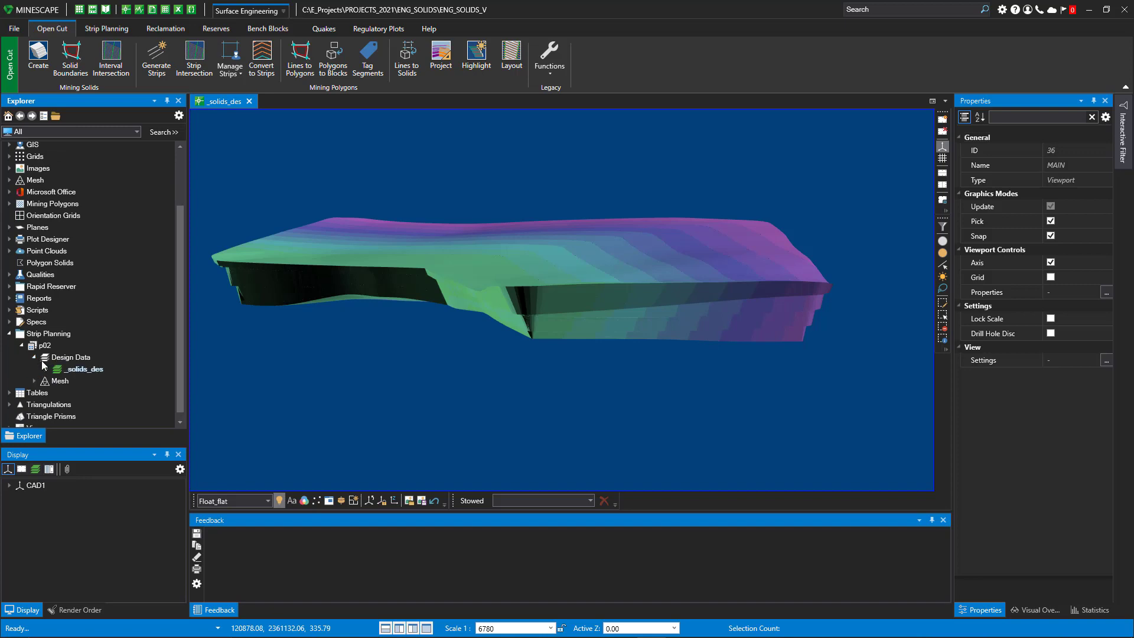
left_click(34, 358)
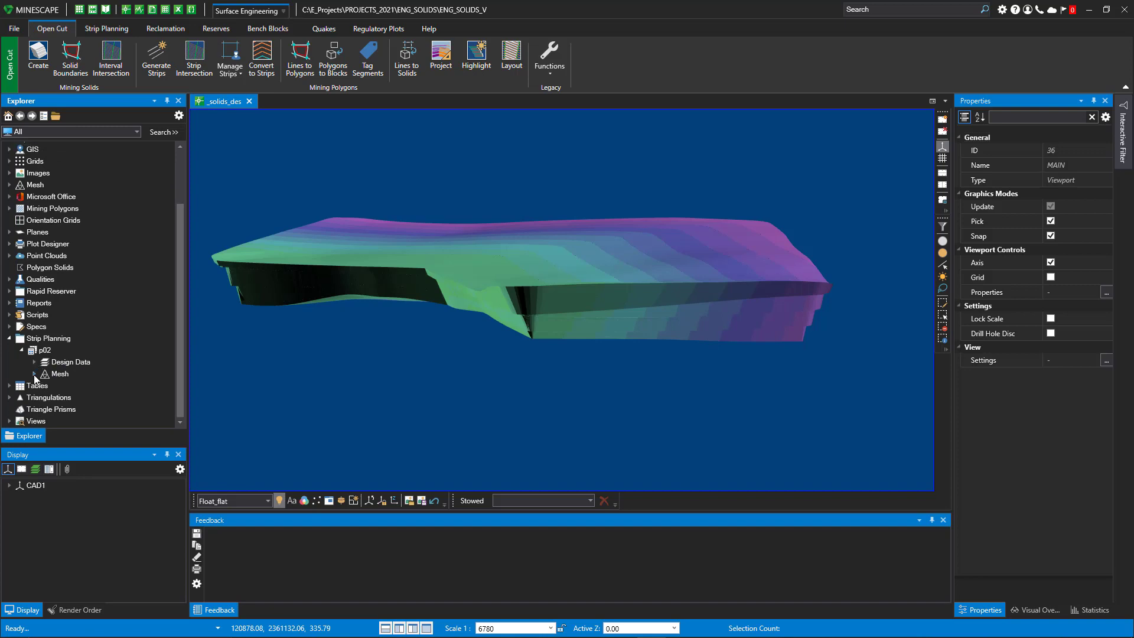
left_click(34, 373)
scroll(135, 368, "down", 2)
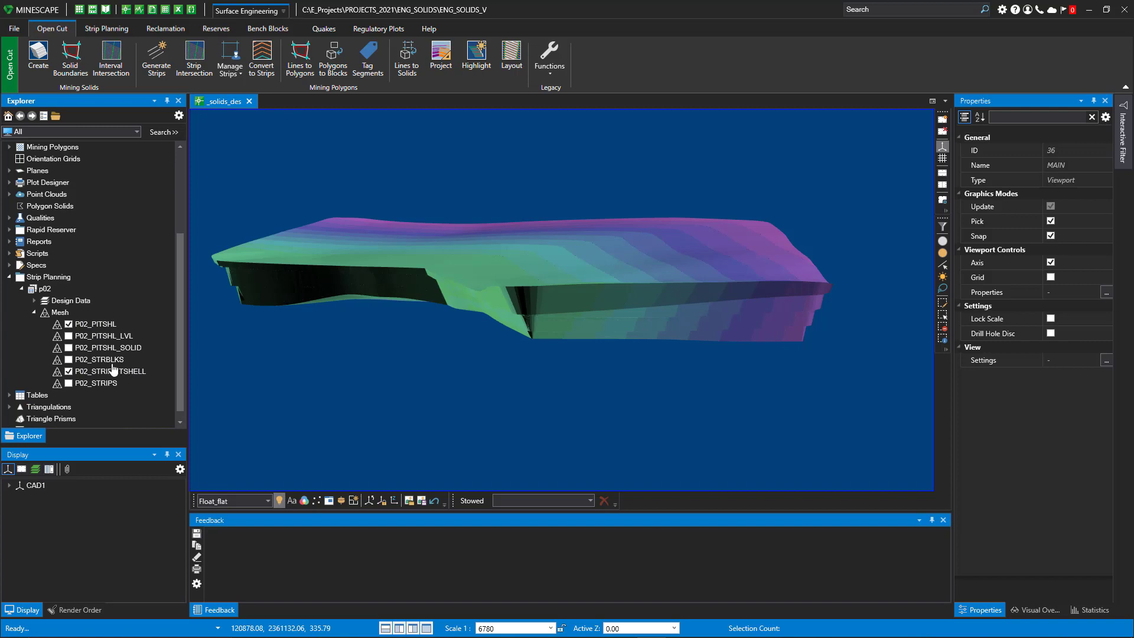
Inspect the P02_PITSHL mesh on its own in 3D and display P02_STRIPPITSHELL in its place
left_click(69, 372)
left_click(68, 324)
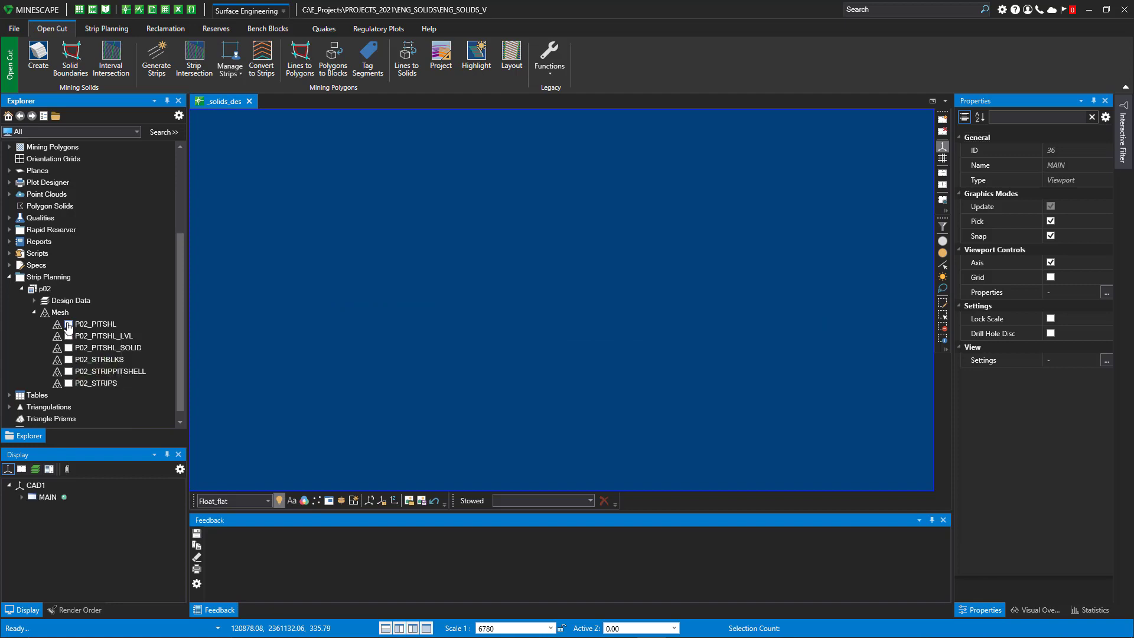
left_click(69, 324)
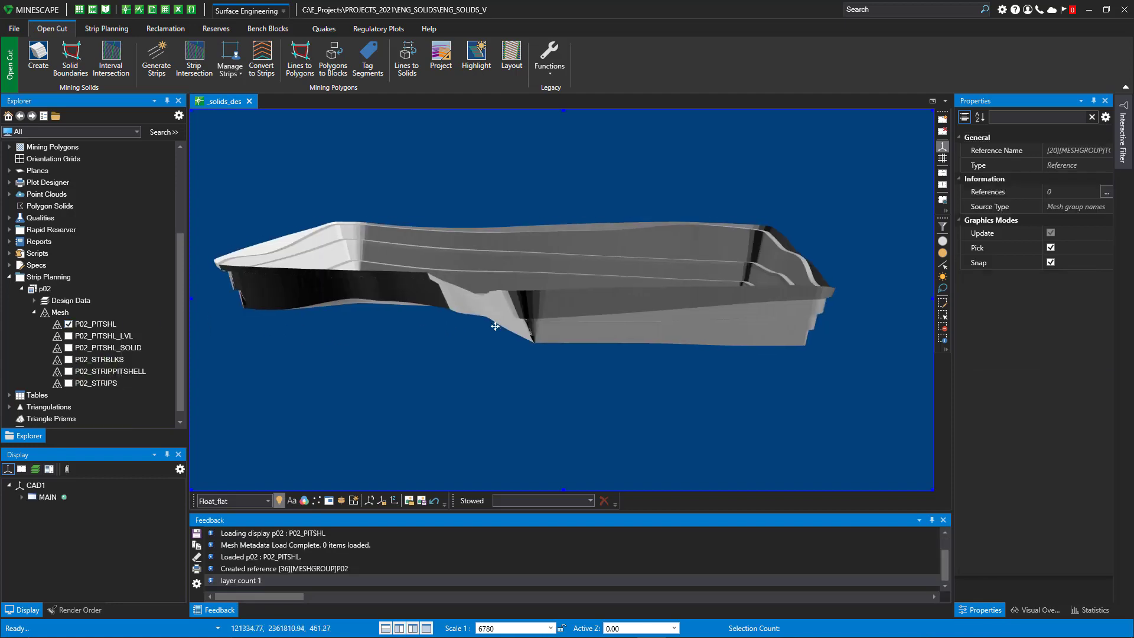
middle_click_drag(544, 275, 703, 303)
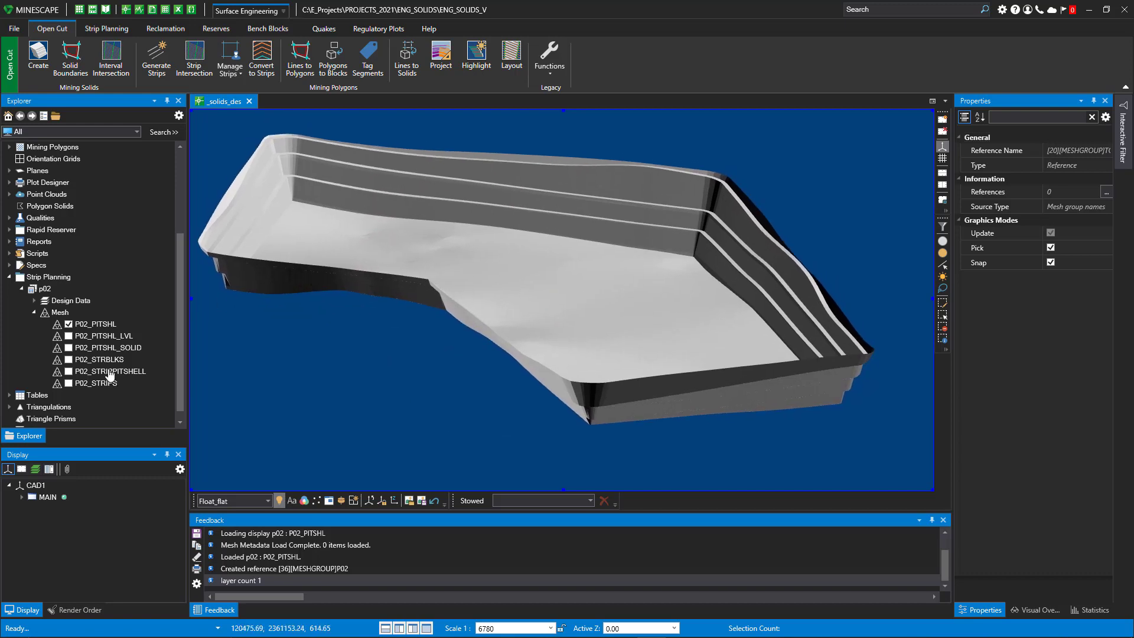
left_click(68, 325)
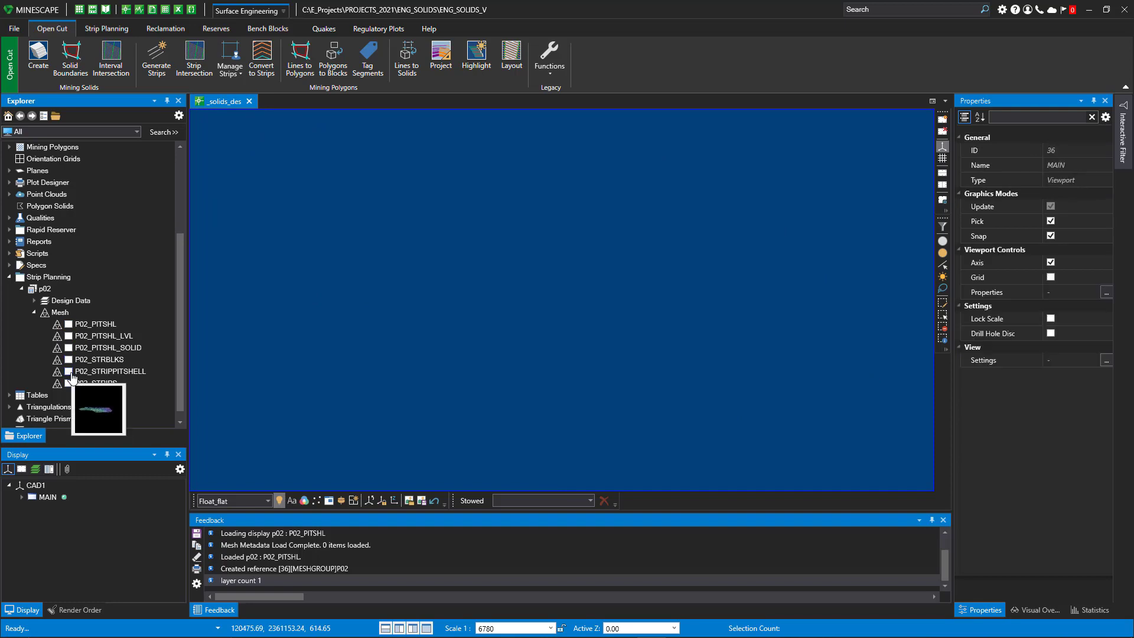
middle_click_drag(560, 286, 582, 343)
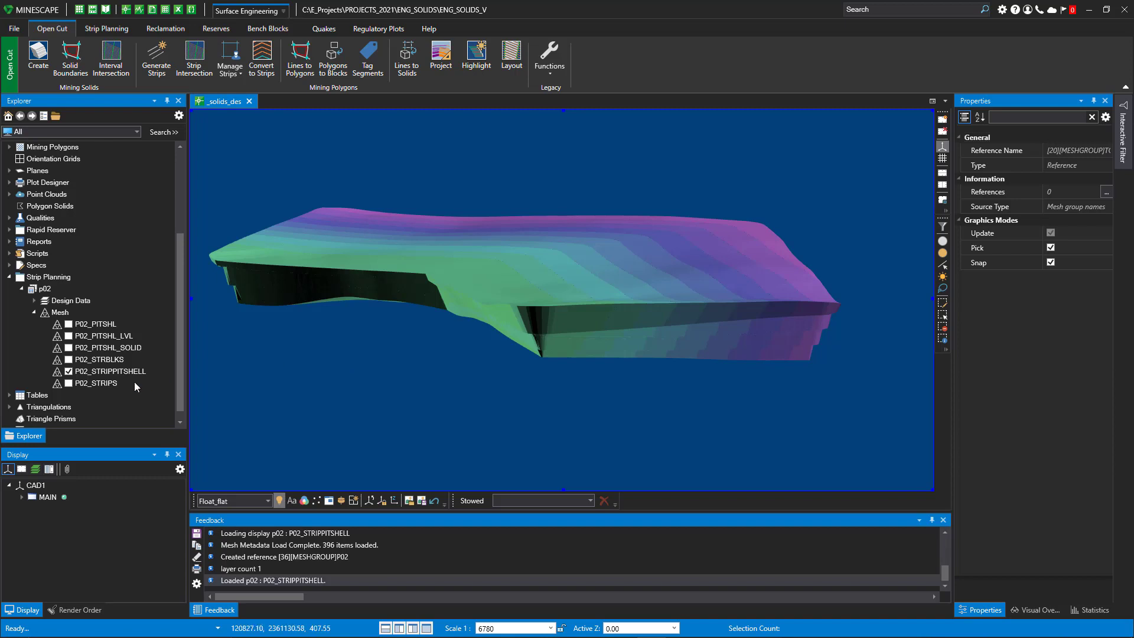
Display the P02_STRBLKS mesh in place of P02_STRIPPITSHELL, inspect the strip blocks in 3D and collapse the mesh list
left_click(68, 359)
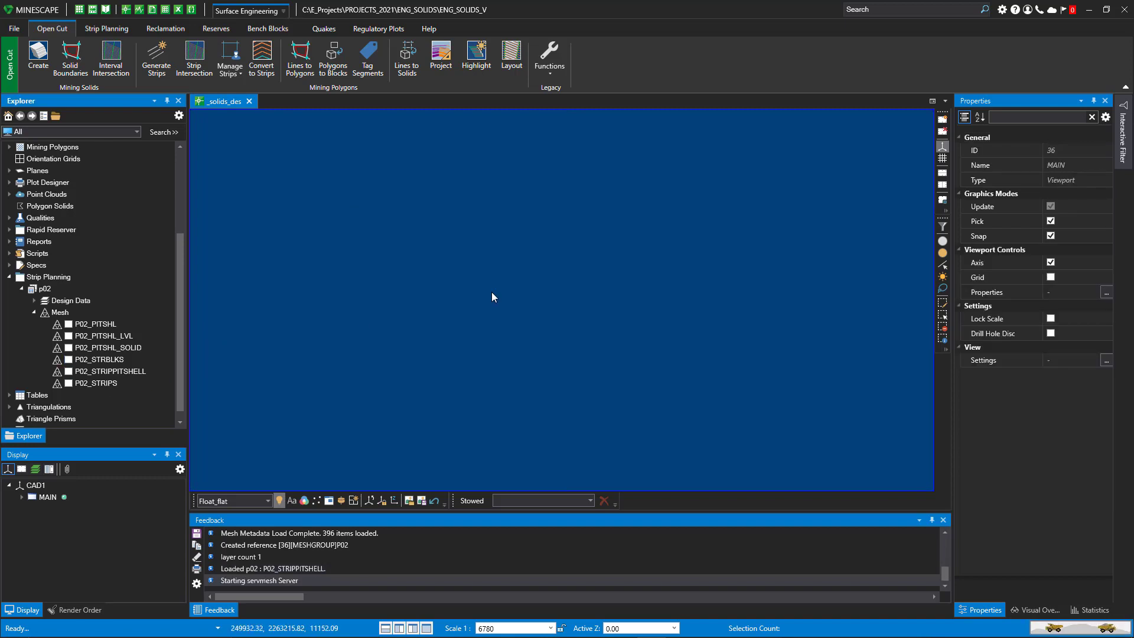
left_click(517, 306)
middle_click_drag(531, 309, 549, 295)
middle_click_drag(541, 344, 538, 330)
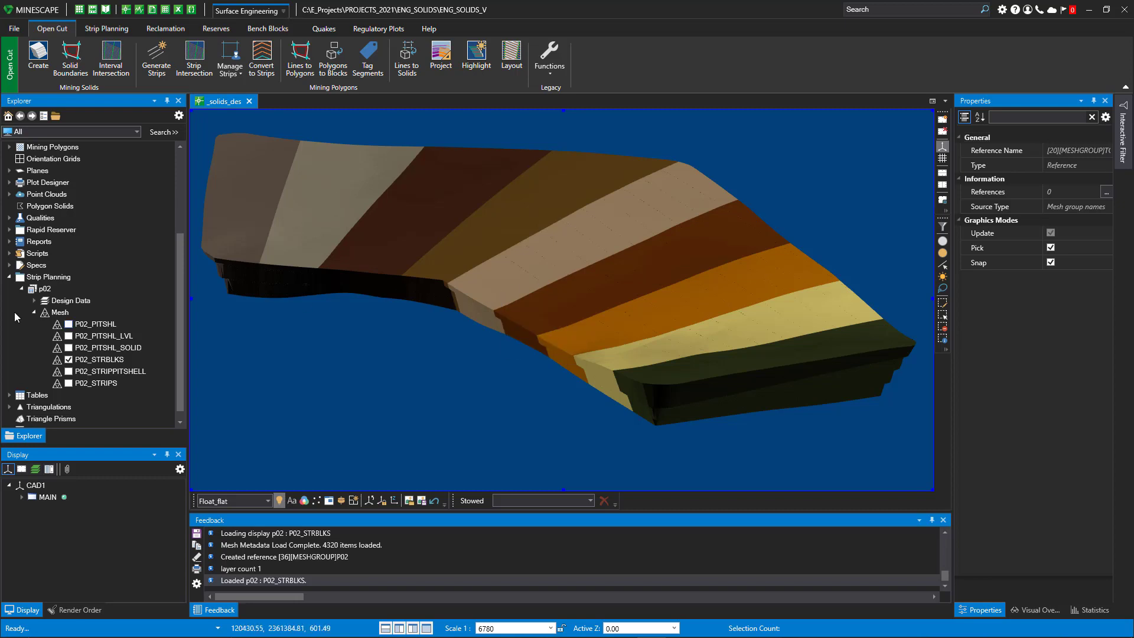
left_click(34, 312)
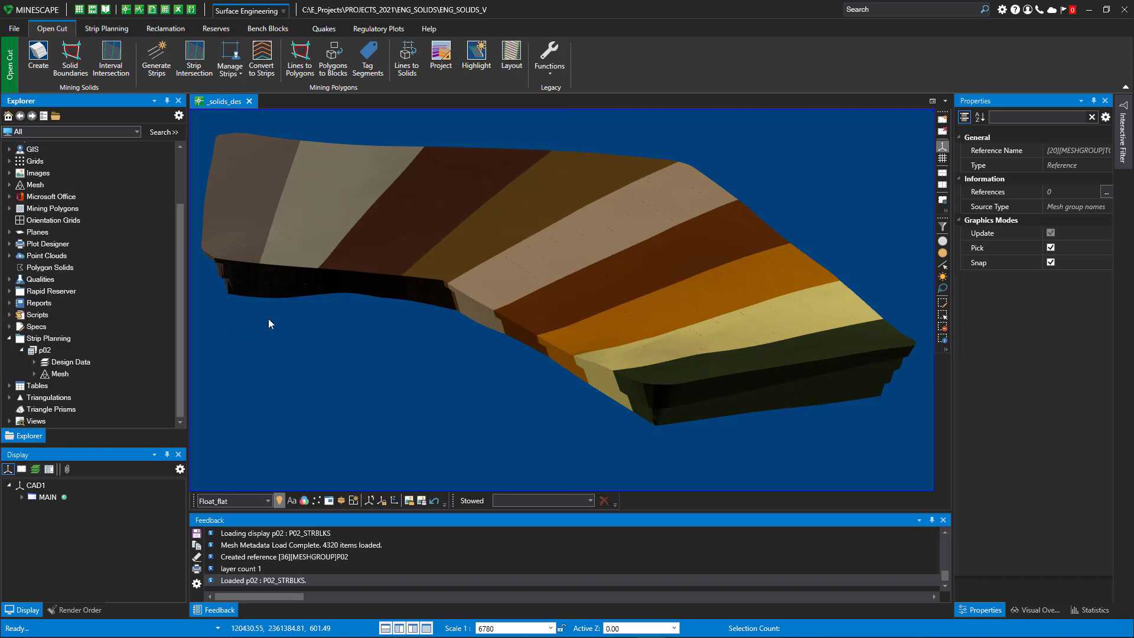
mouse_move(371, 324)
middle_mouse_down()
mouse_move(392, 326)
mouse_move(372, 331)
middle_mouse_up()
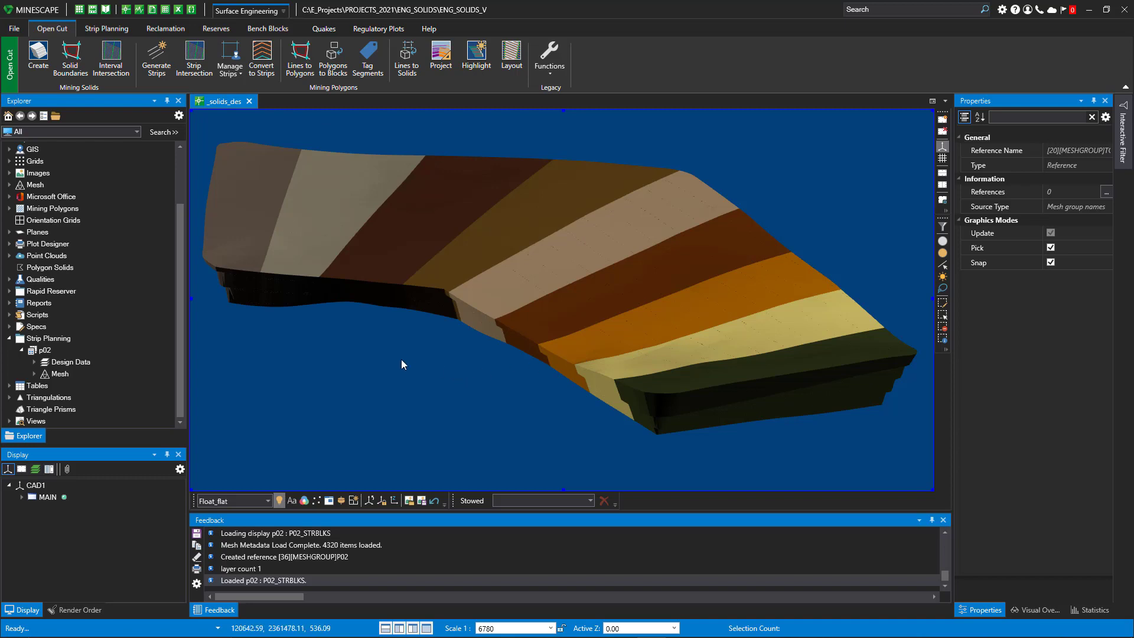
middle_click_drag(405, 362, 463, 345)
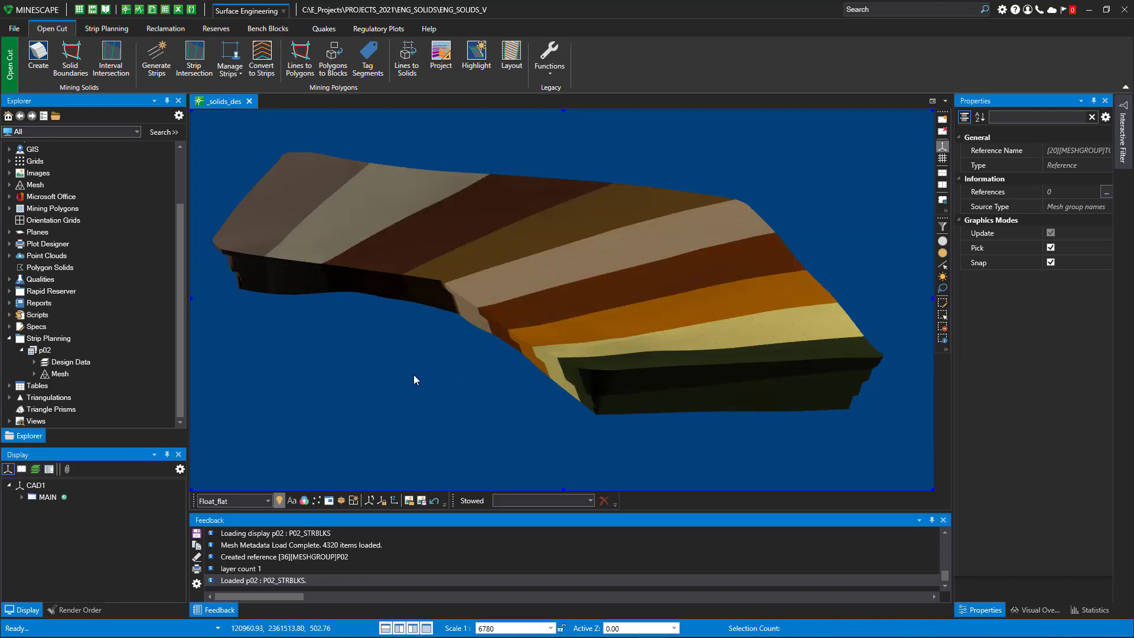
Review the Interval Intersection and Boundary Polygons settings for the P02_STRBLKS mesh of scenario p02, cancelling both
left_click(118, 57)
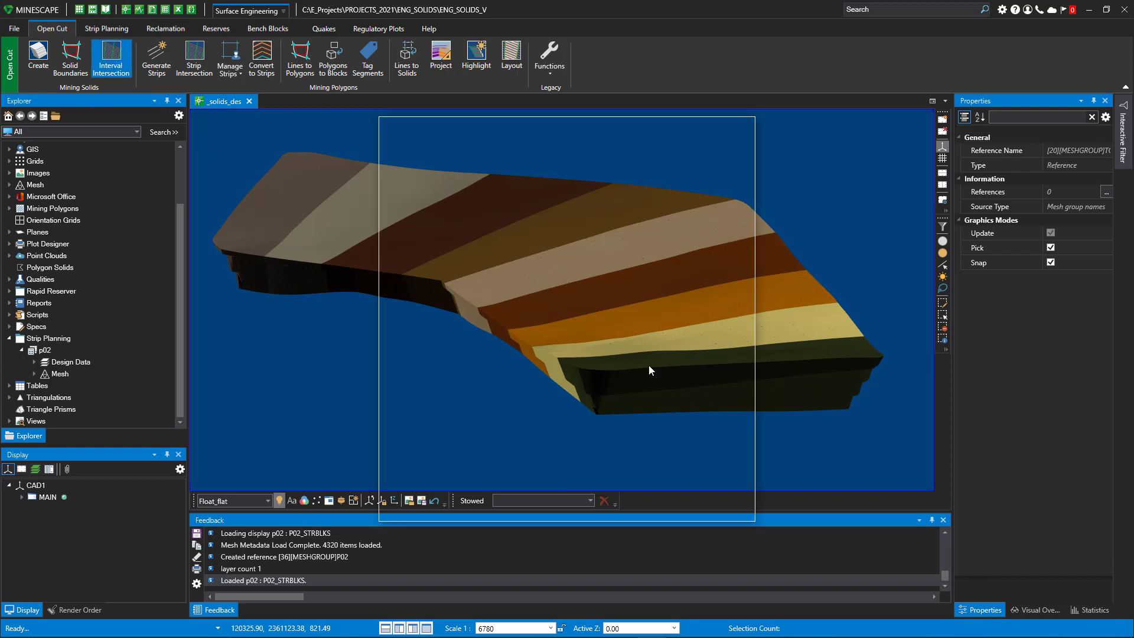
left_click_drag(515, 123, 645, 132)
scroll(313, 243, "up", 3)
middle_click_drag(313, 243, 397, 324)
scroll(392, 278, "up", 2)
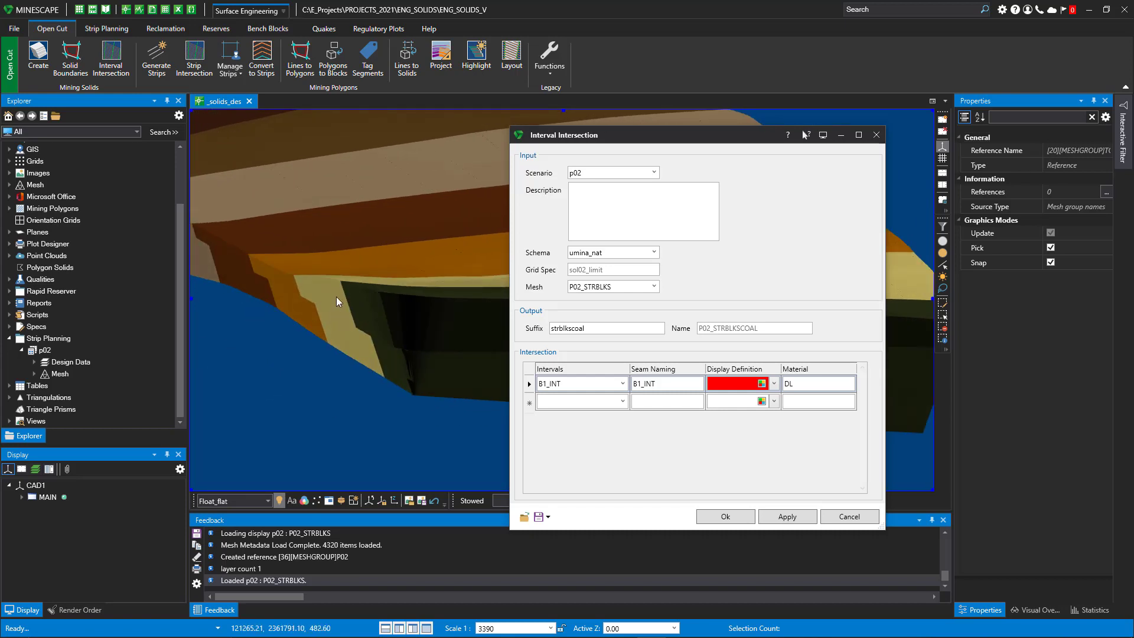
left_click_drag(622, 143, 547, 120)
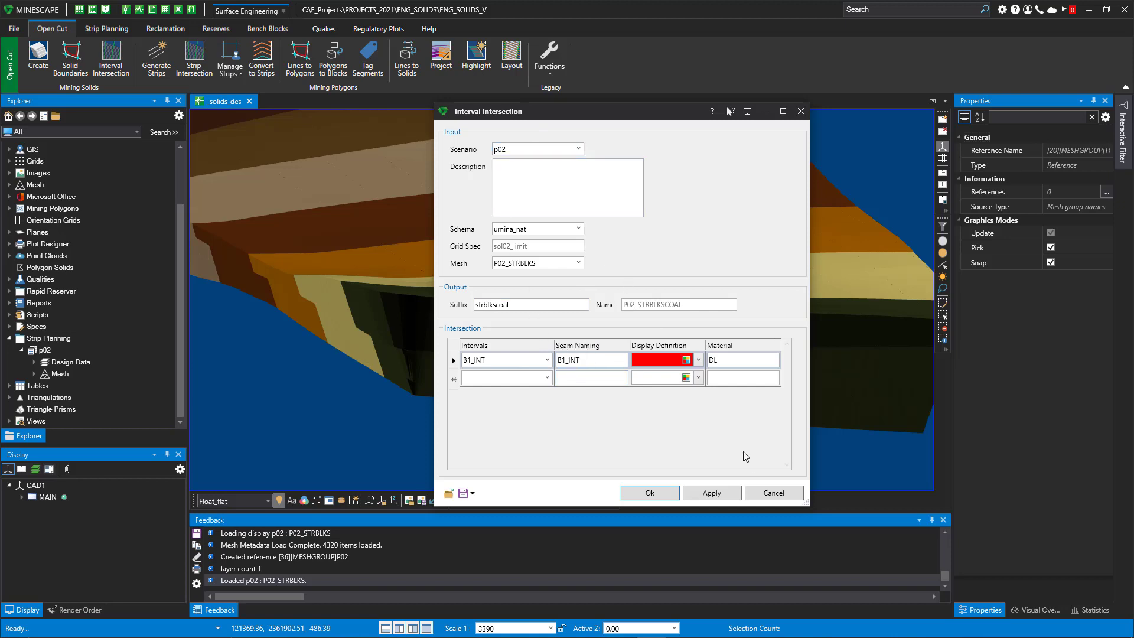
left_click(769, 491)
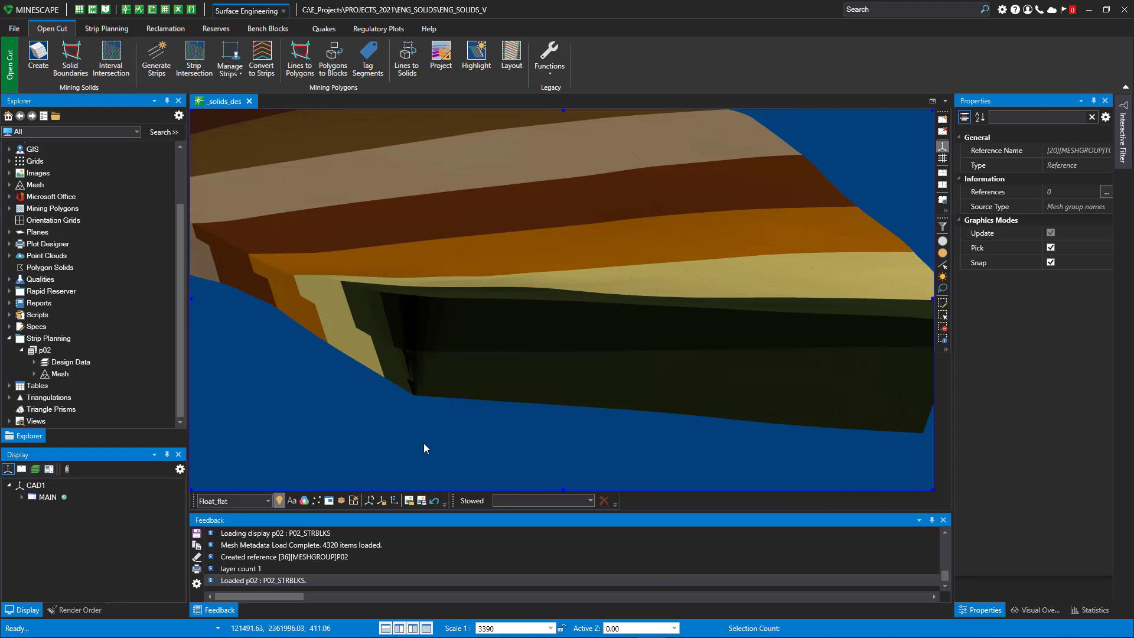
left_click(71, 57)
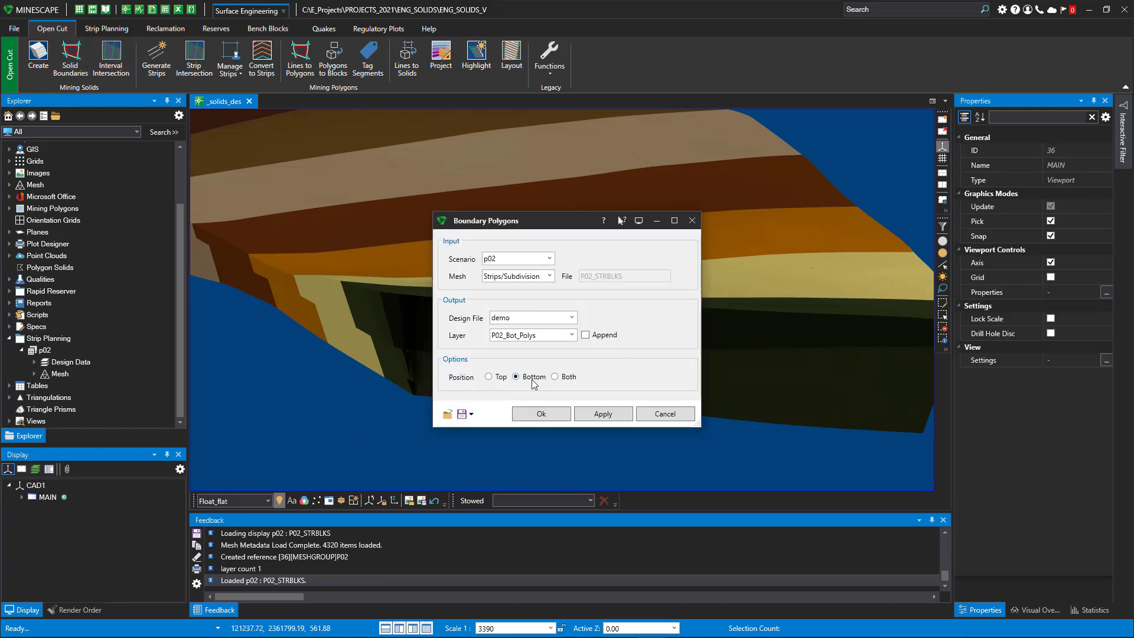
left_click(659, 416)
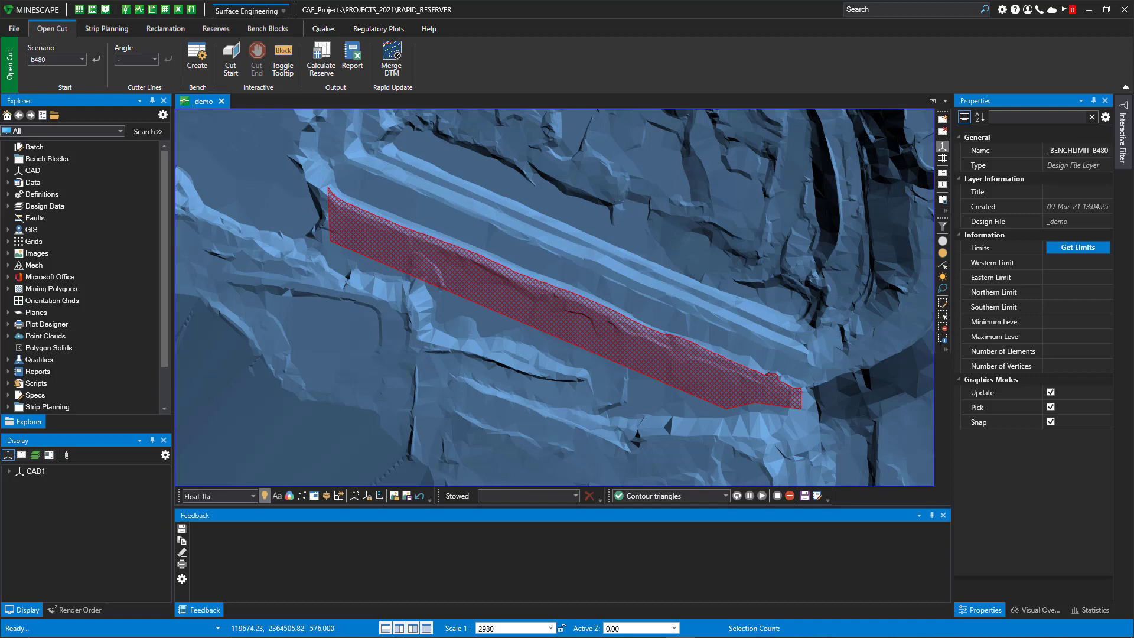
Create the b480 bench bottom-up from the dd01_dtm topography, using the existing bench polygon and the B480_Ben_Slope surface as its bottom
left_click(201, 59)
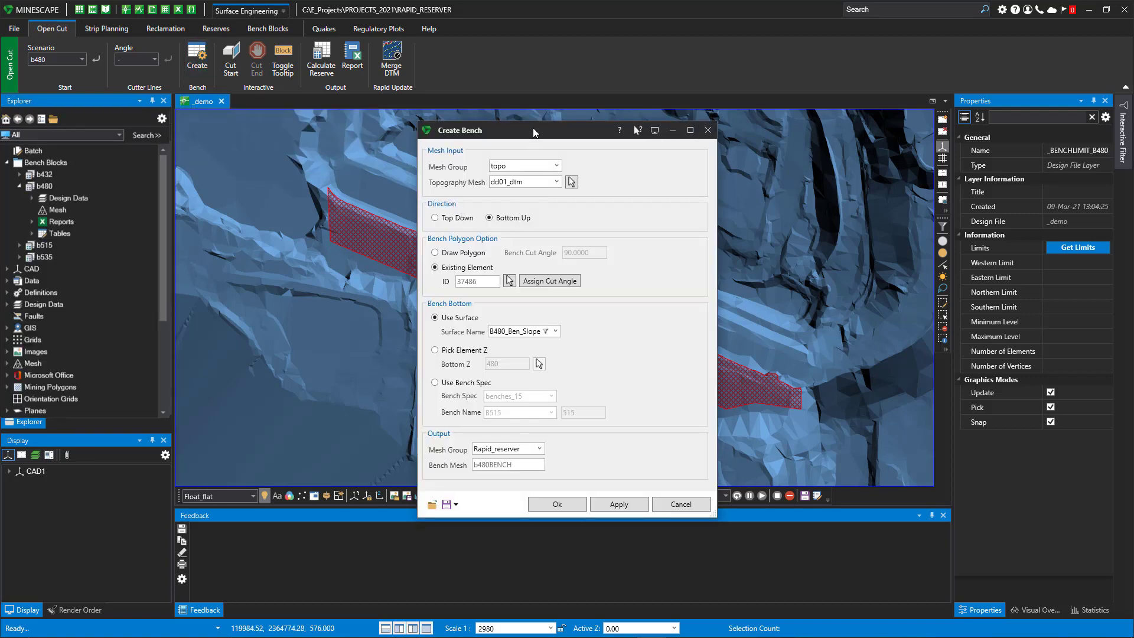
left_click_drag(535, 132, 744, 127)
scroll(399, 284, "up", 3)
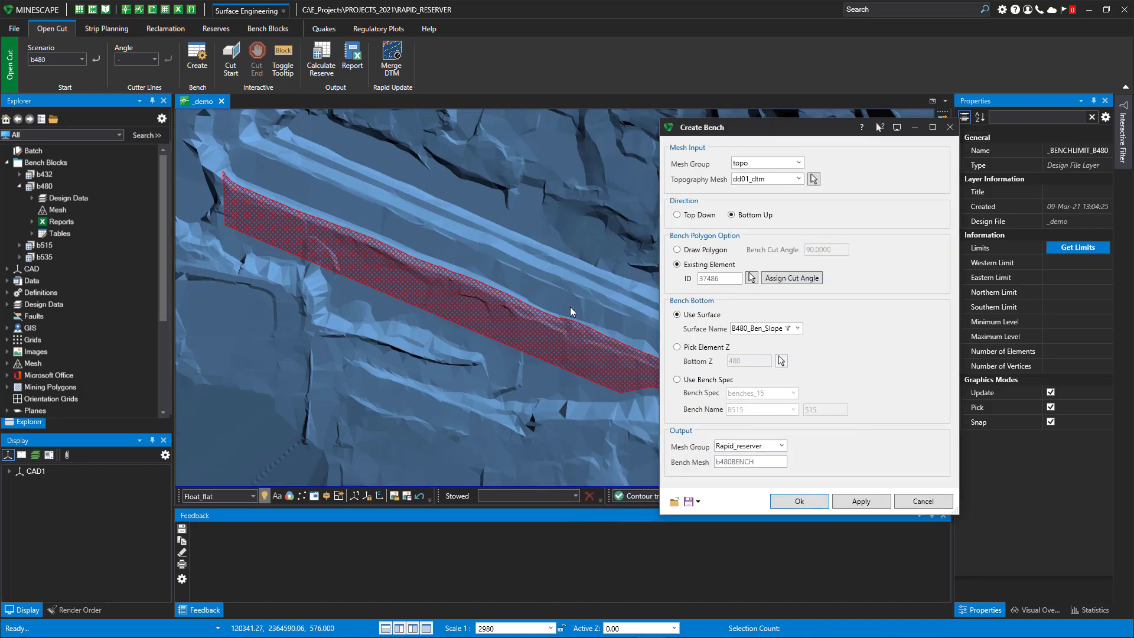
middle_click_drag(502, 399, 640, 278)
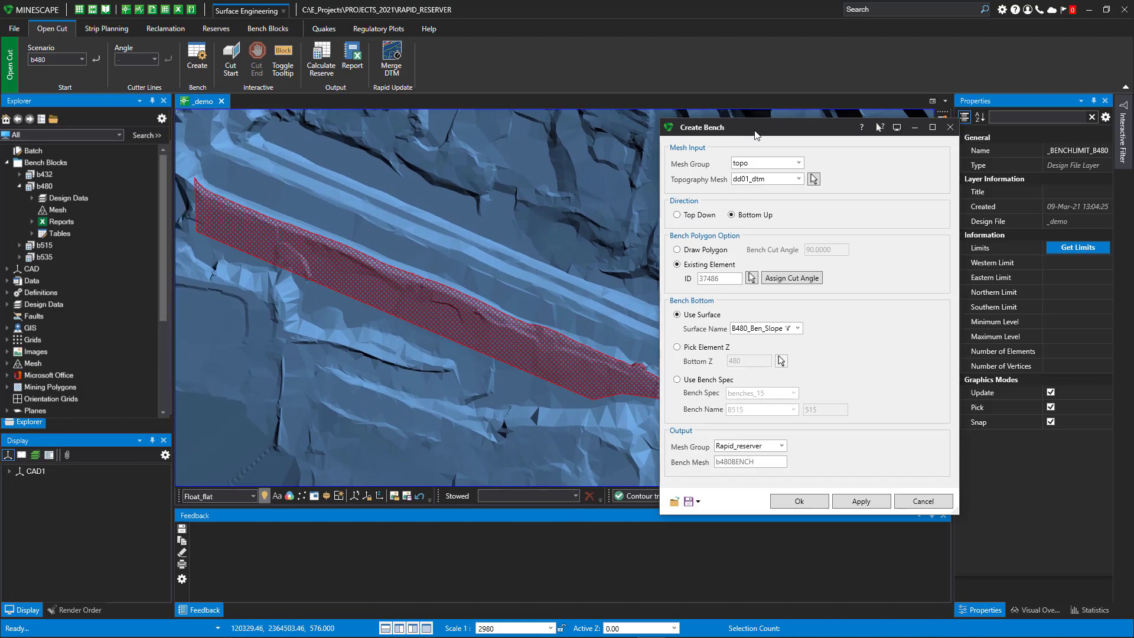
left_click_drag(755, 135, 782, 126)
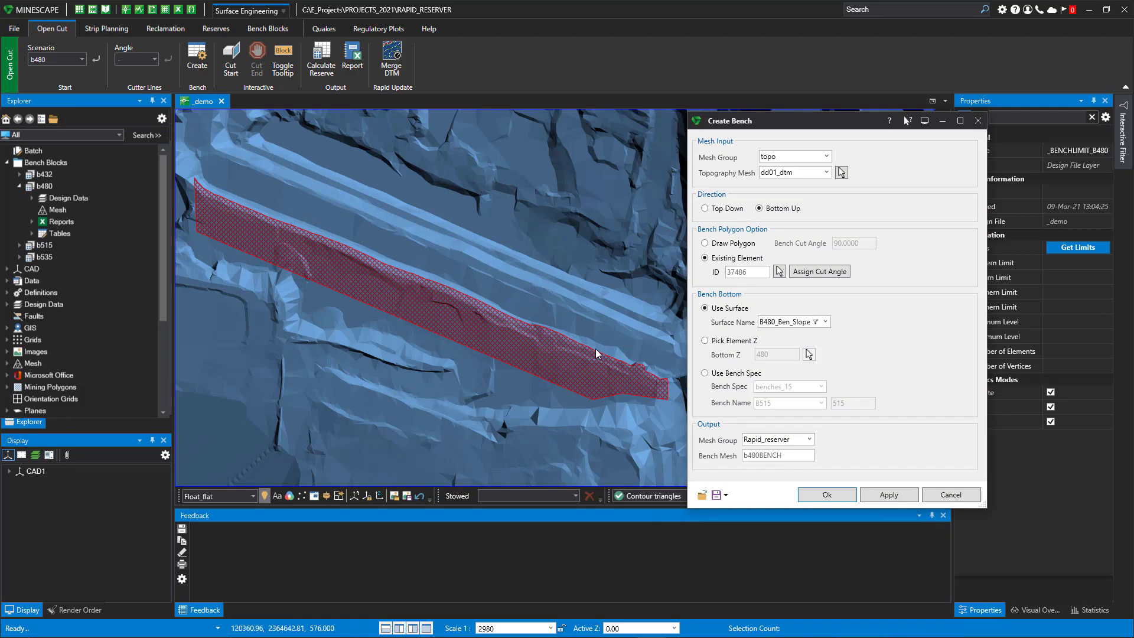
left_click(827, 495)
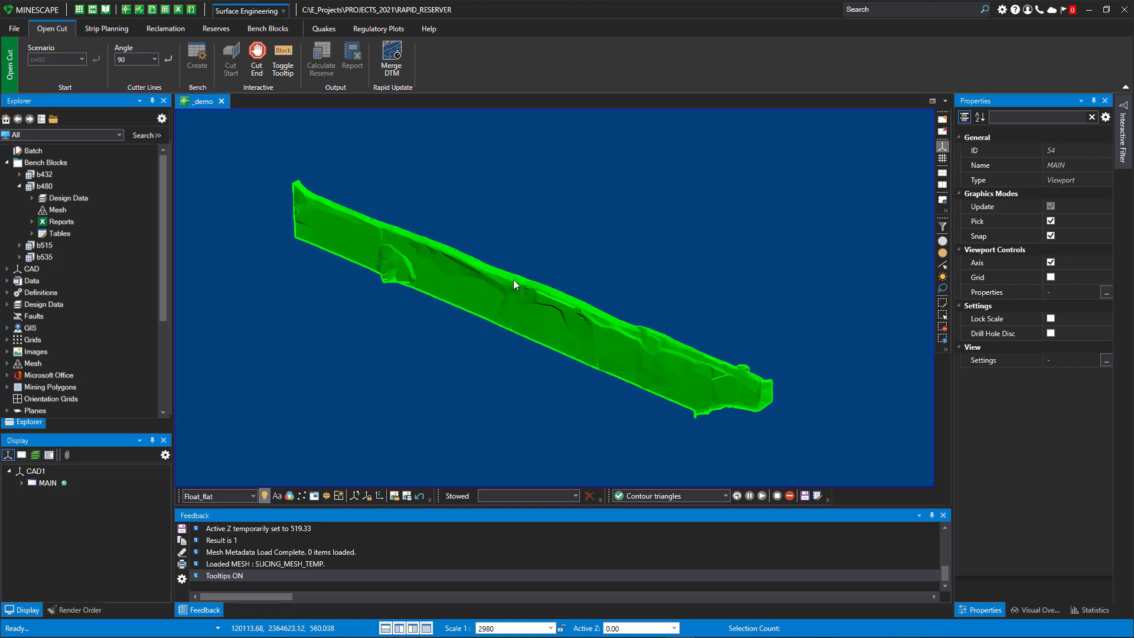
Set the cutter line angle to 60 and draw a cutter line across the southeastern end of the bench
mouse_move(514, 284)
middle_click_drag(545, 321, 557, 195)
middle_click_drag(668, 324, 610, 310)
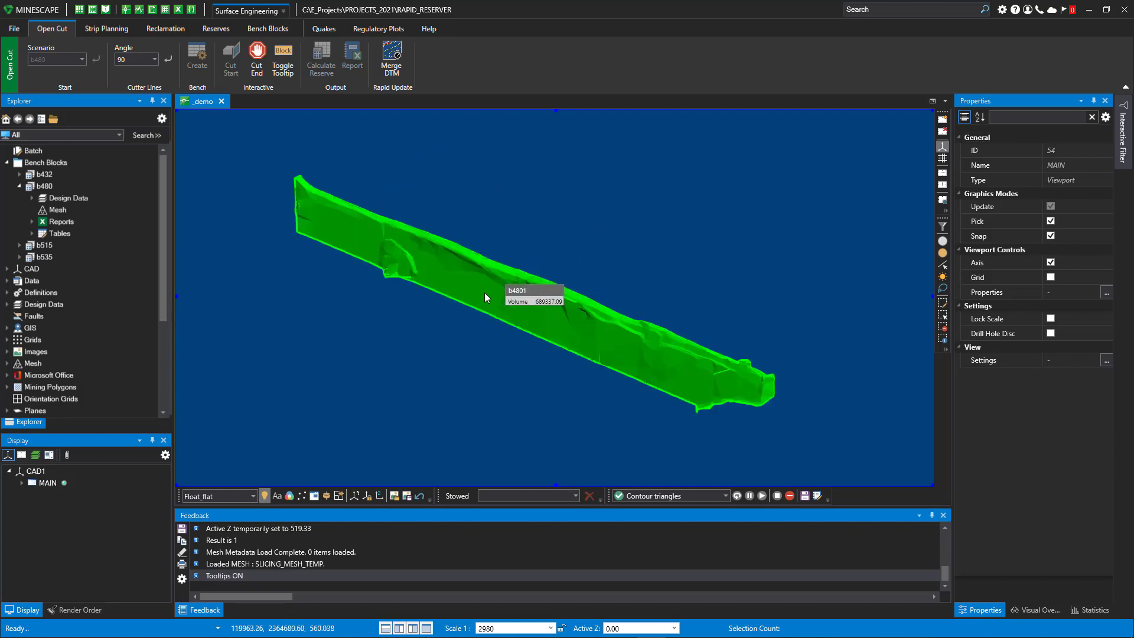
scroll(484, 293, "up", 3)
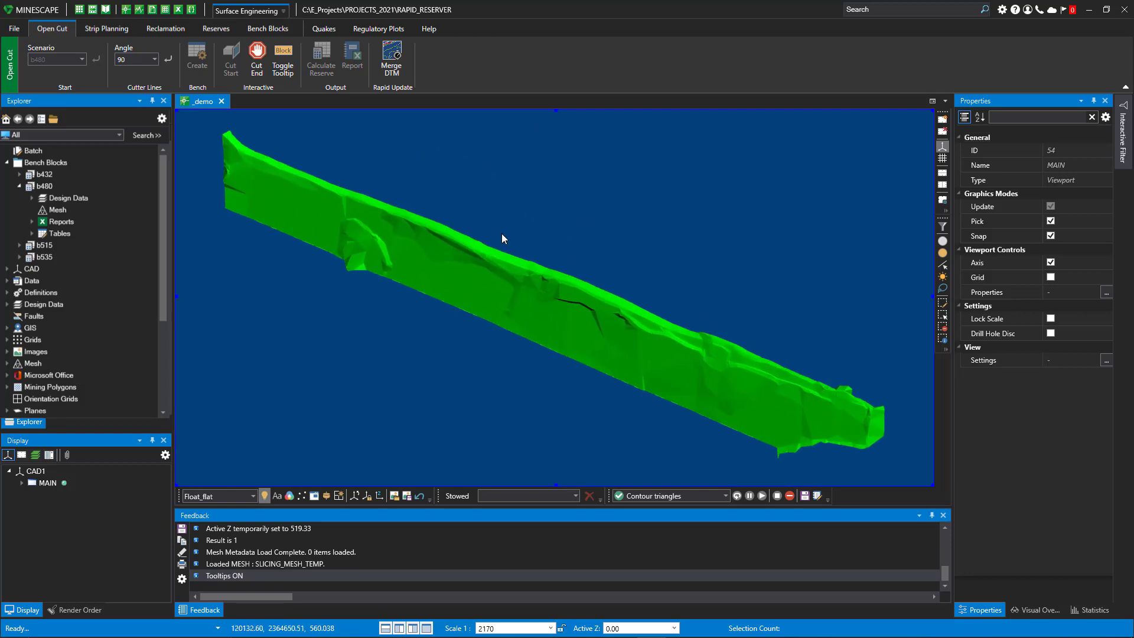
middle_click_drag(502, 248, 532, 265)
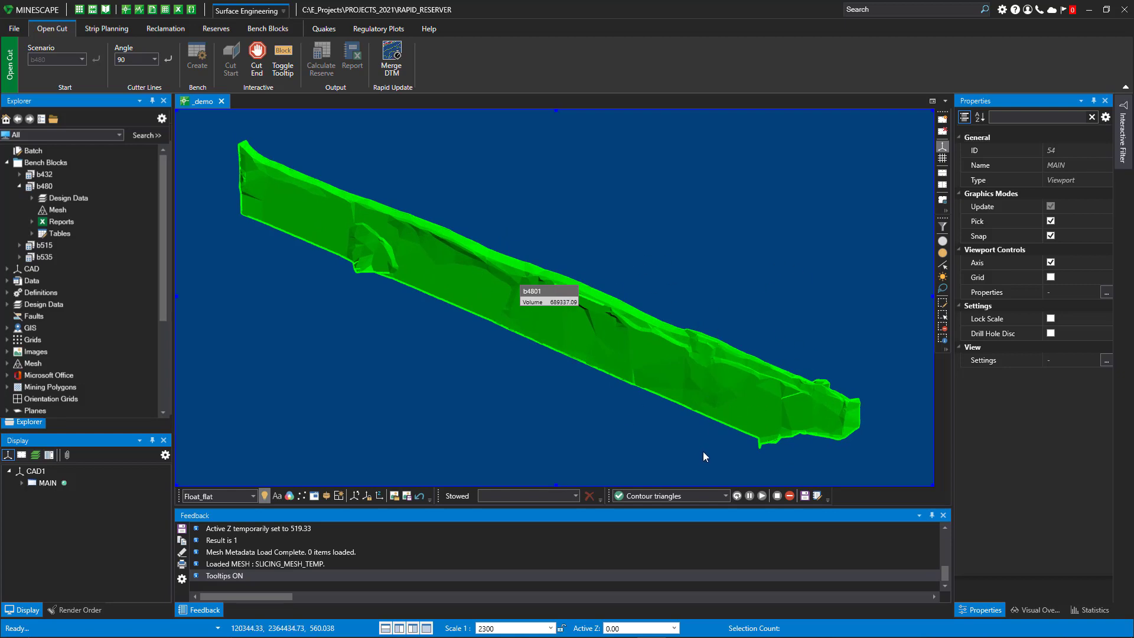
left_click(140, 63)
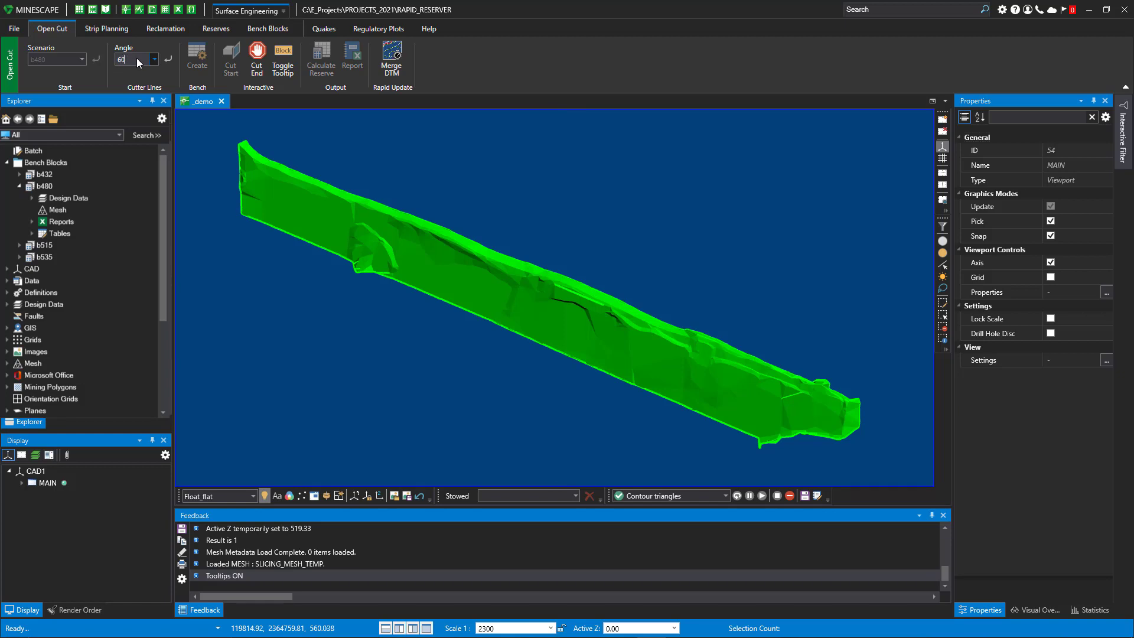
left_click(169, 59)
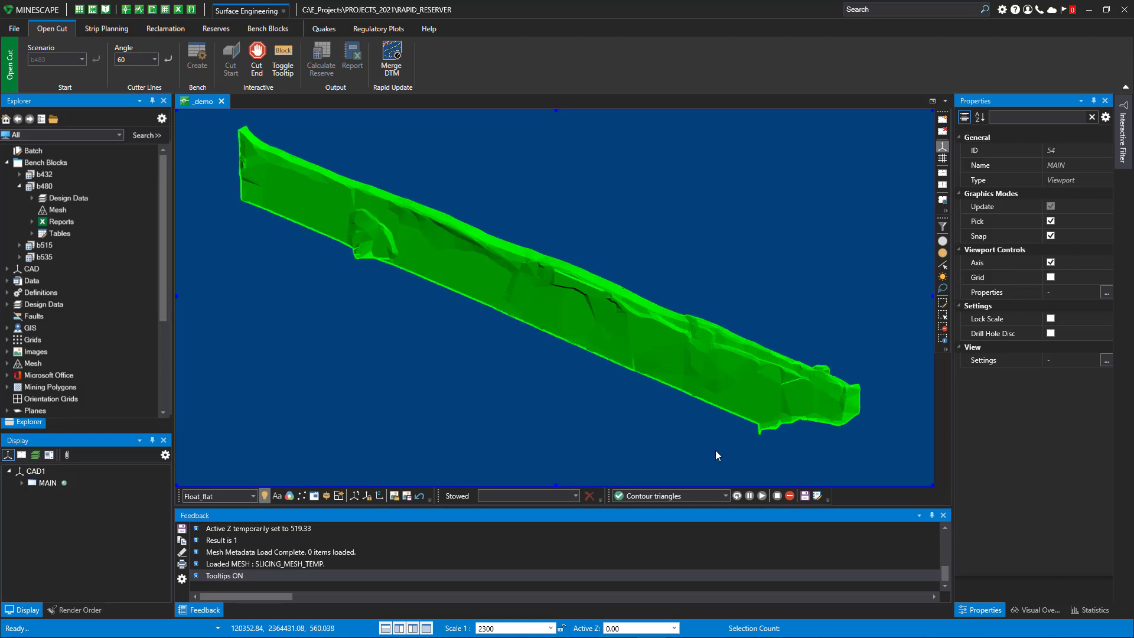
left_click(798, 306)
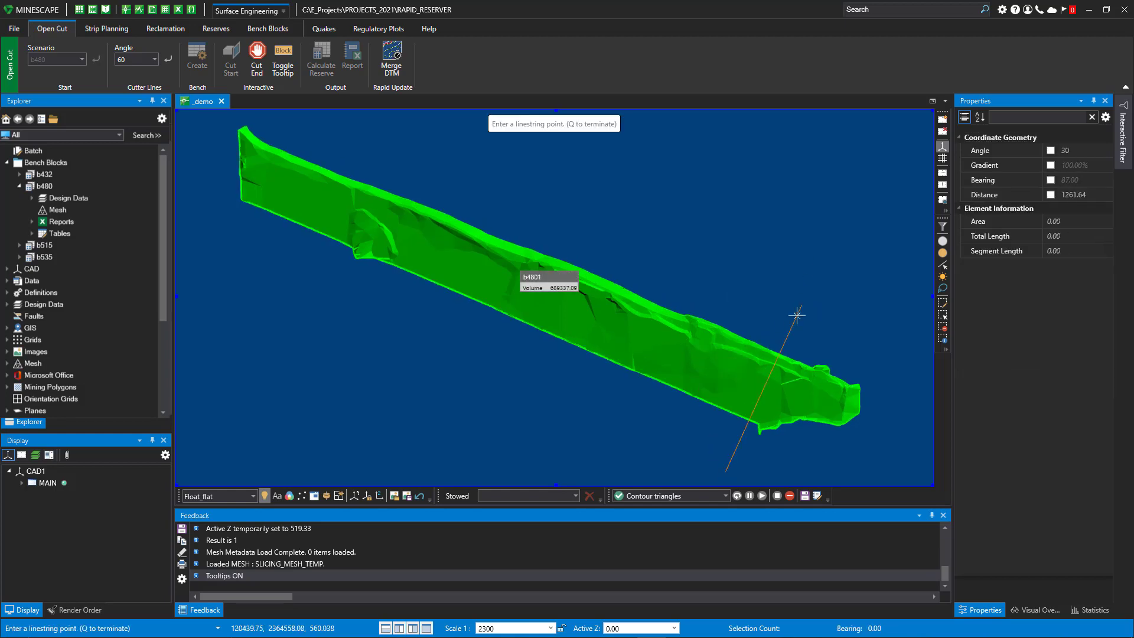
key("q")
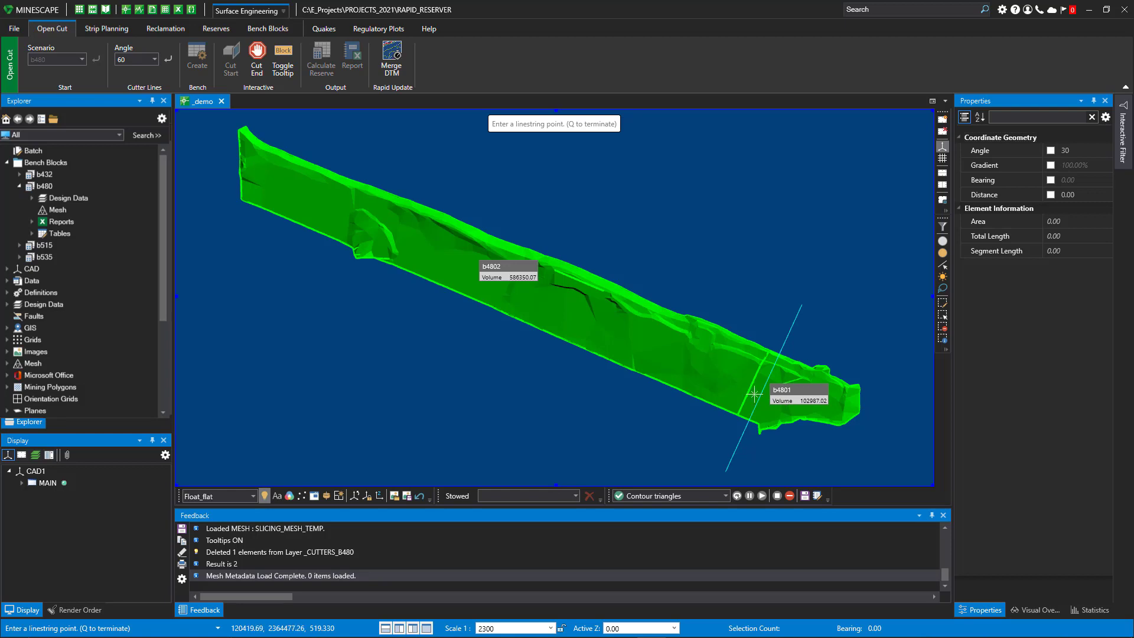
Draw a second cutter line northwest of the first and copy it seven times along the rest of the bench
left_click(655, 427)
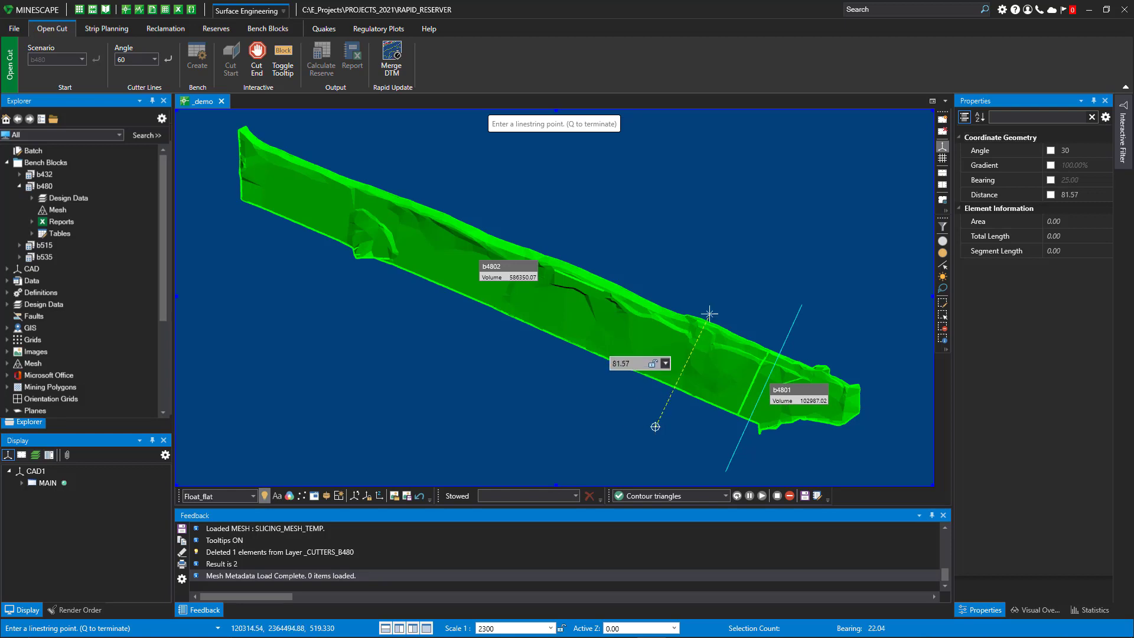
left_click(723, 276)
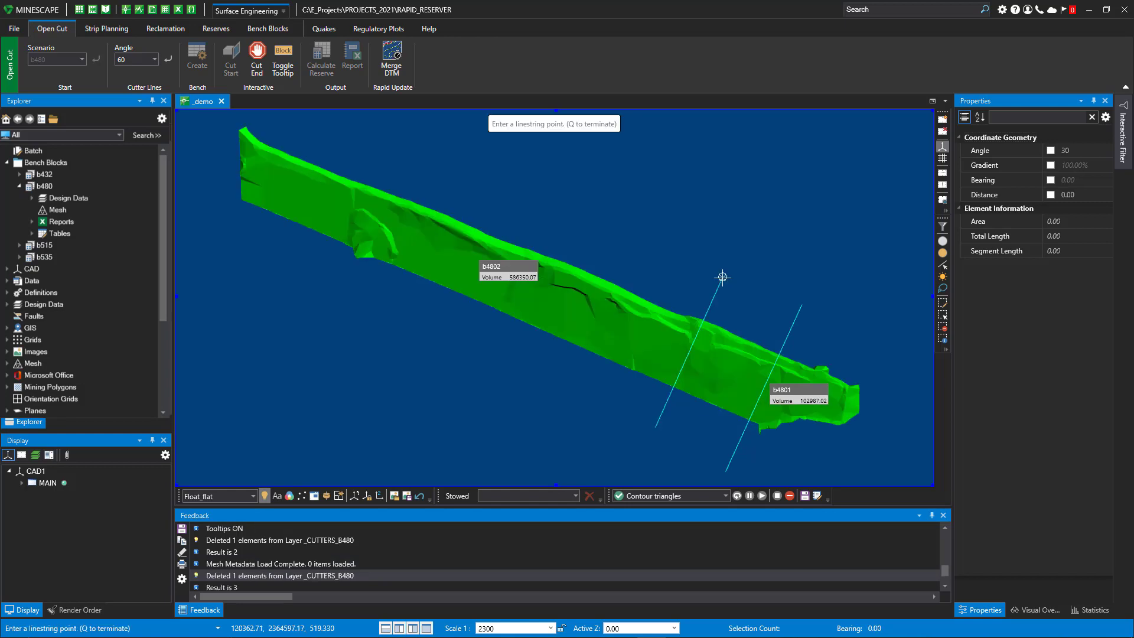
key("q")
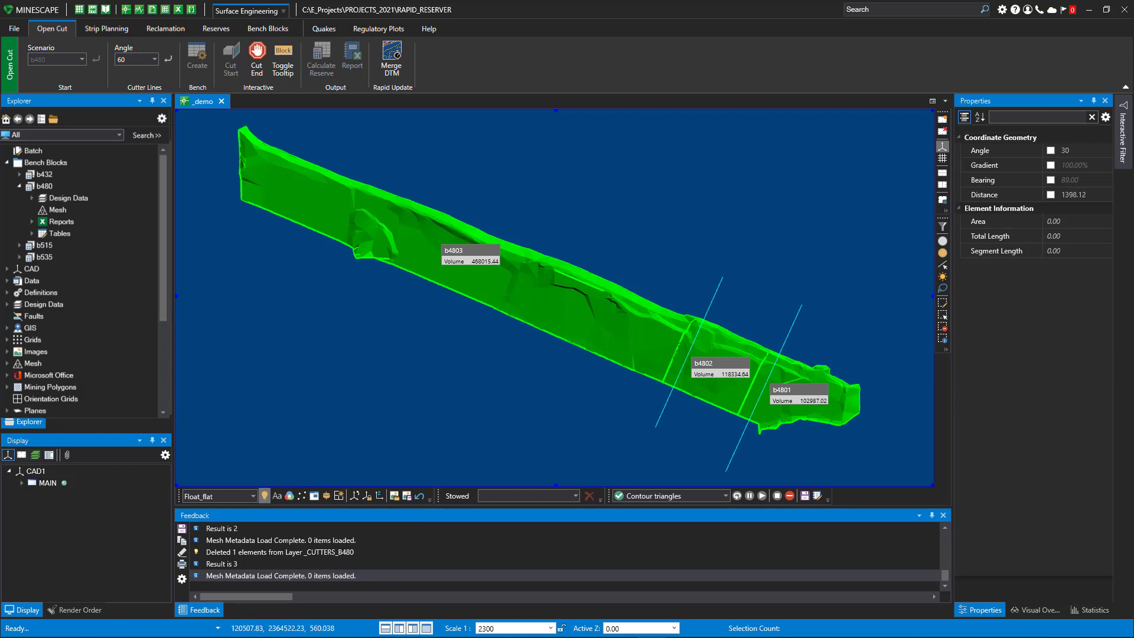
left_click(260, 10)
left_click(254, 43)
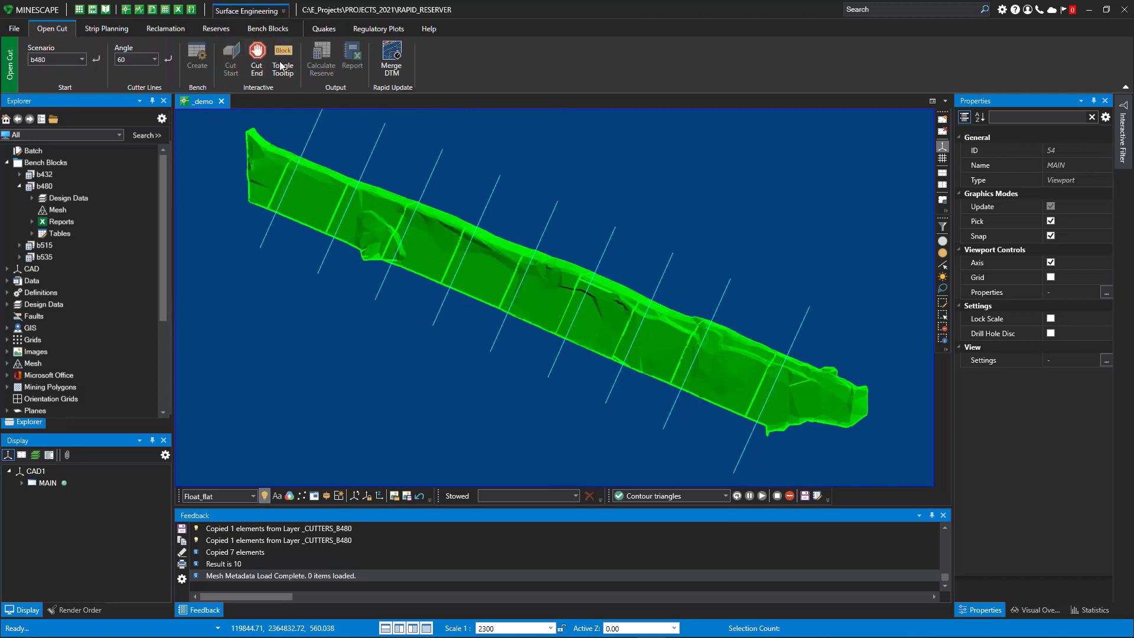
Toggle the block volume tooltips, end the interactive cutting and show the tooltips on the finished b480 blocks
left_click(275, 59)
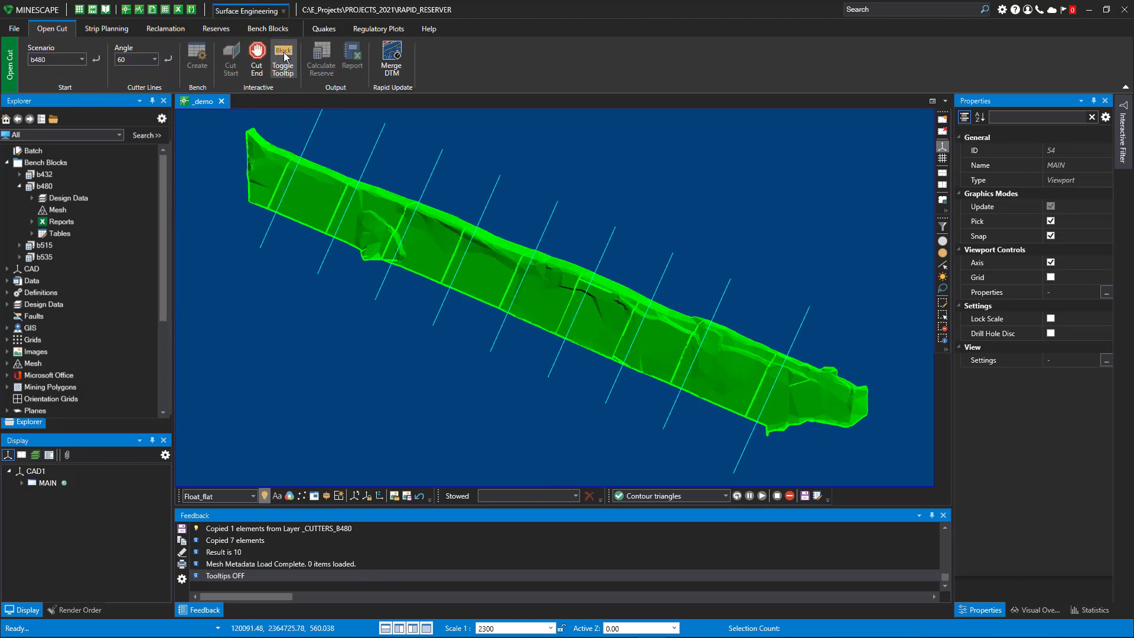
left_click(275, 59)
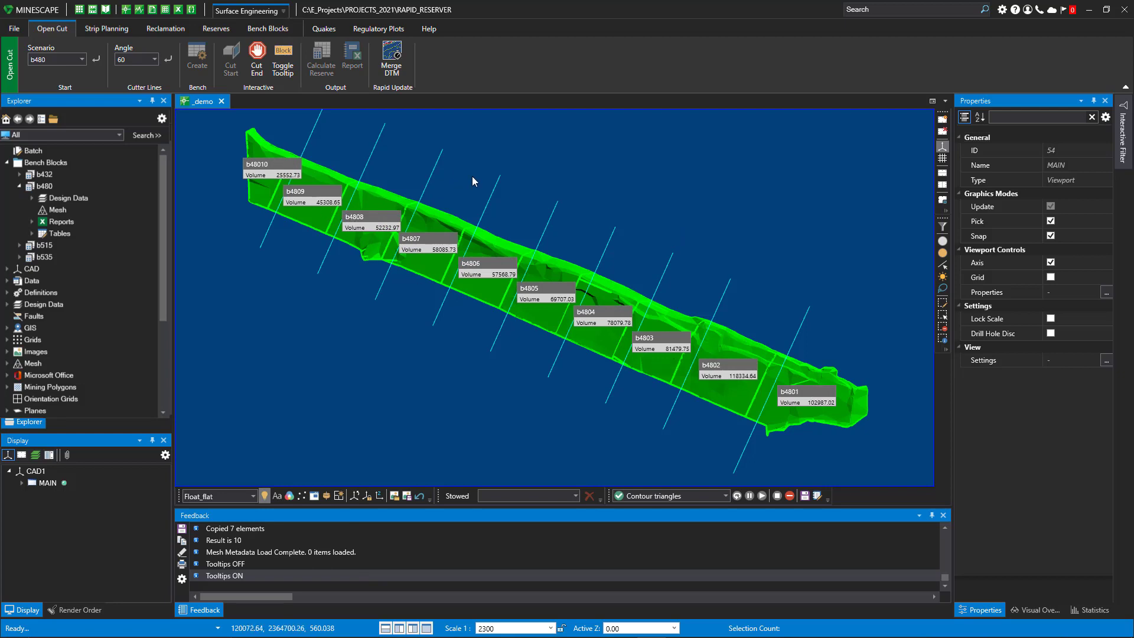
left_click(257, 59)
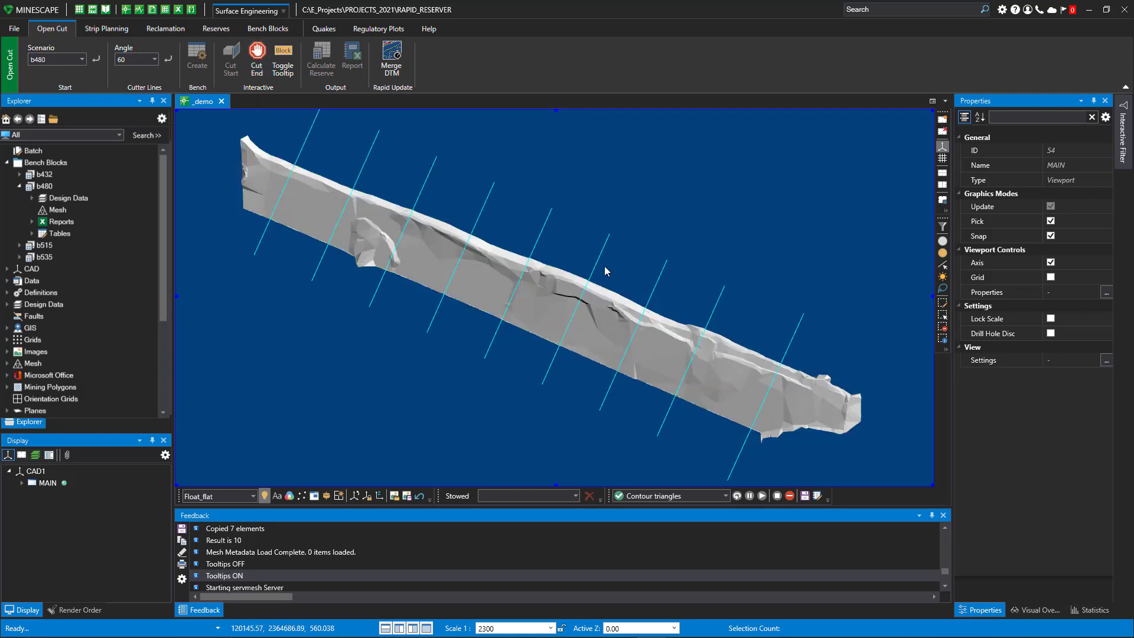
left_click(282, 59)
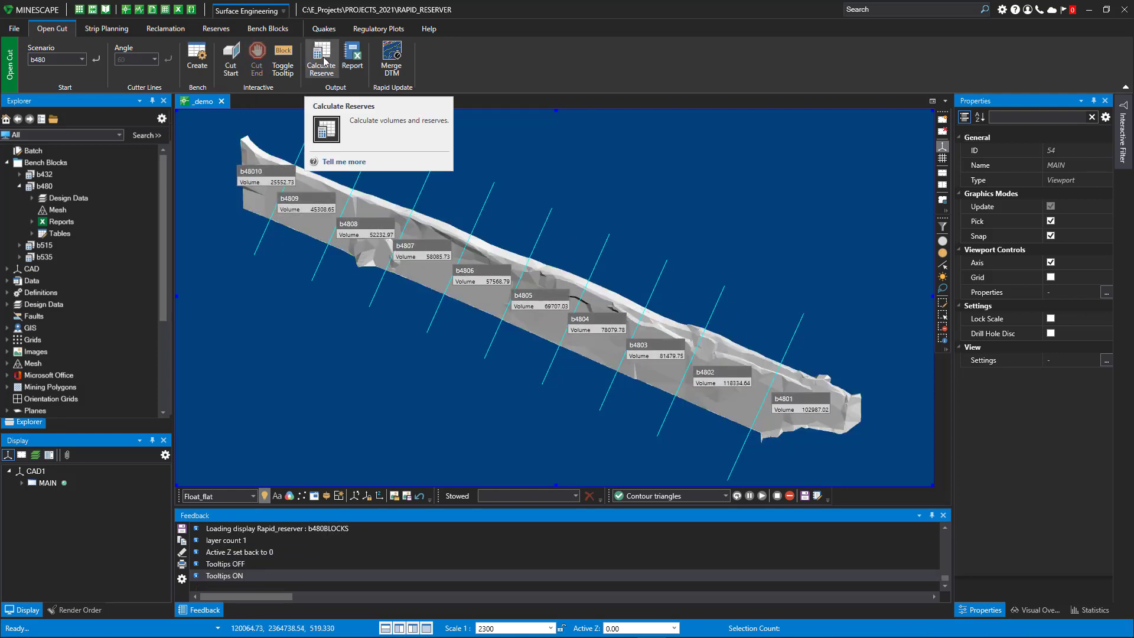
Calculate reserves for all b480BLOCKS meshes with schema umina_nat, Grid model type and quality model prox, checking the intervals and qualities settings
left_click(322, 59)
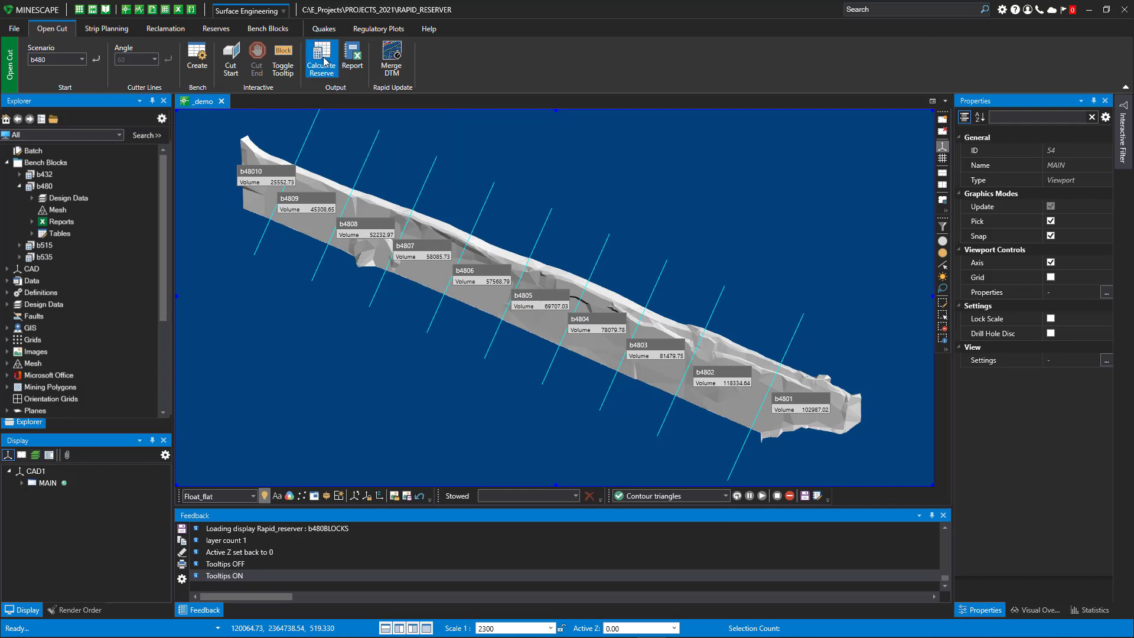
left_click_drag(547, 206, 488, 168)
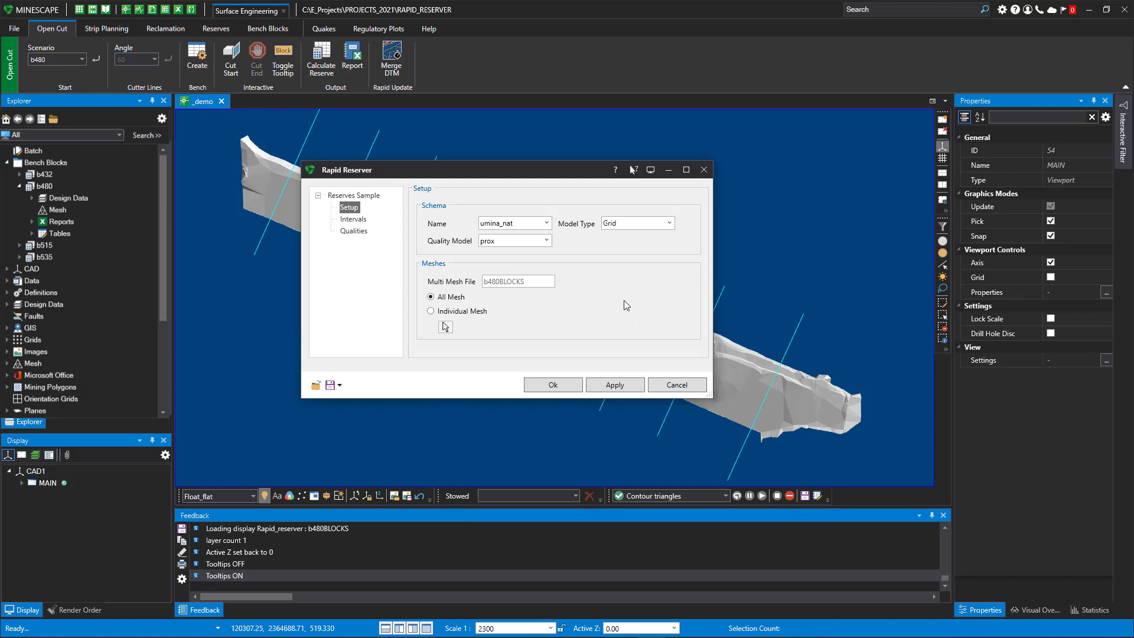
left_click(353, 219)
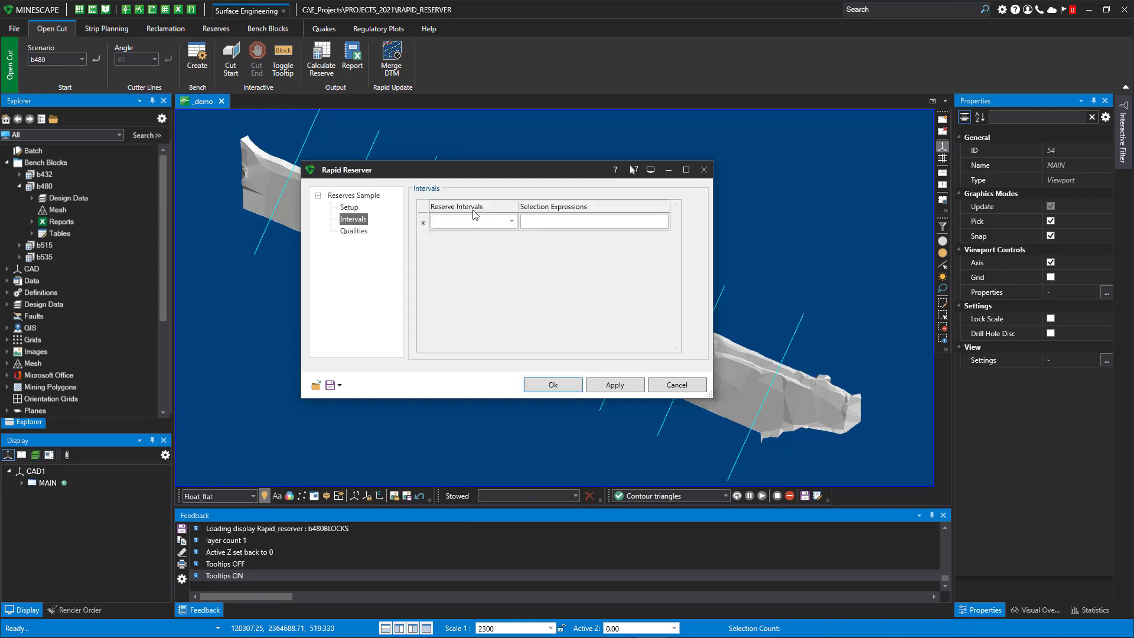
left_click(354, 231)
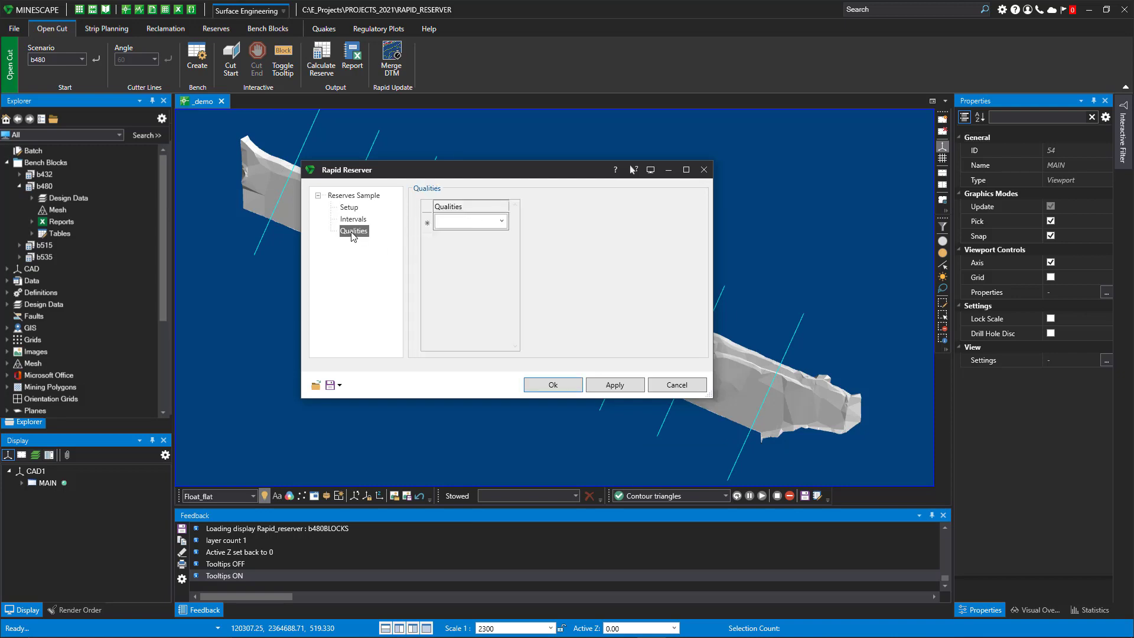
left_click(349, 208)
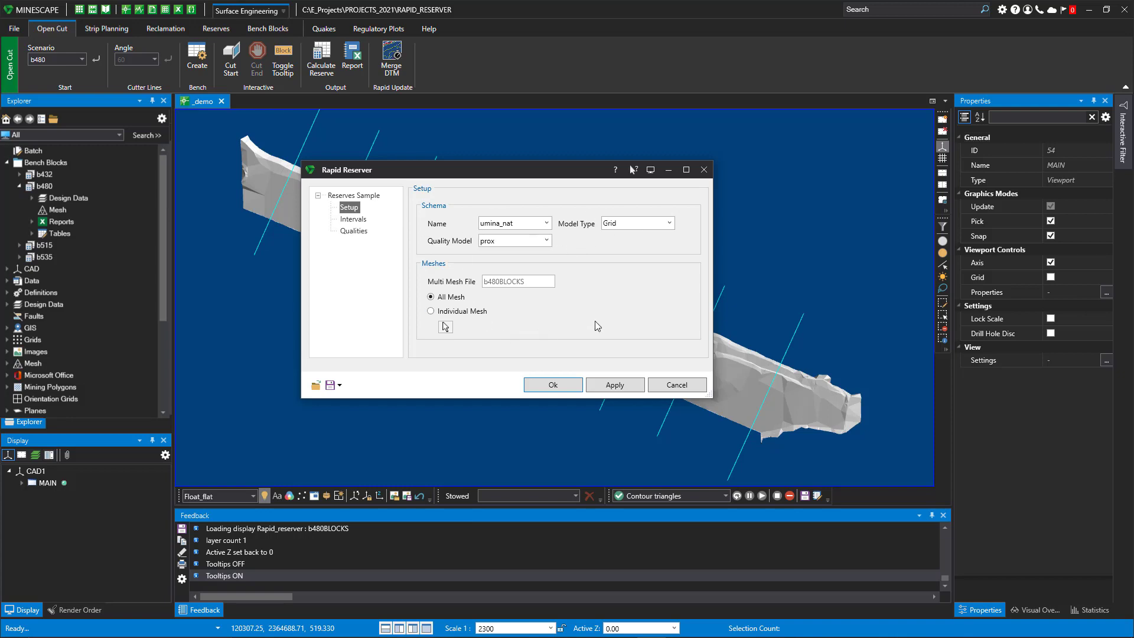
left_click(554, 385)
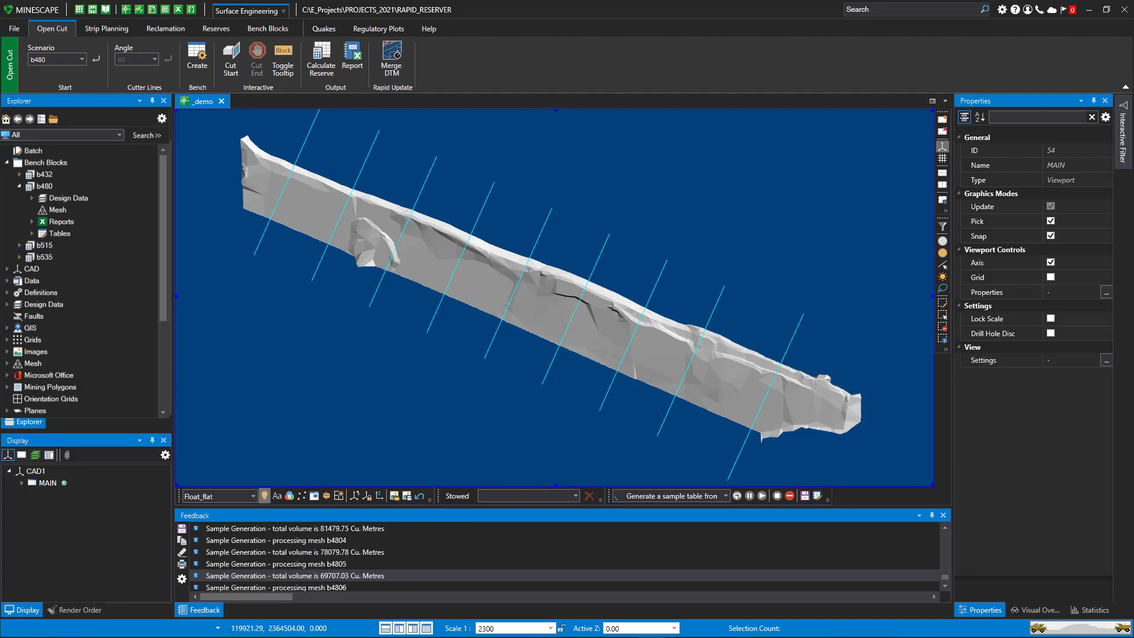
Turn the block tooltips back on and select block b4802 to inspect its reserve totals
left_click(283, 59)
left_click(283, 59)
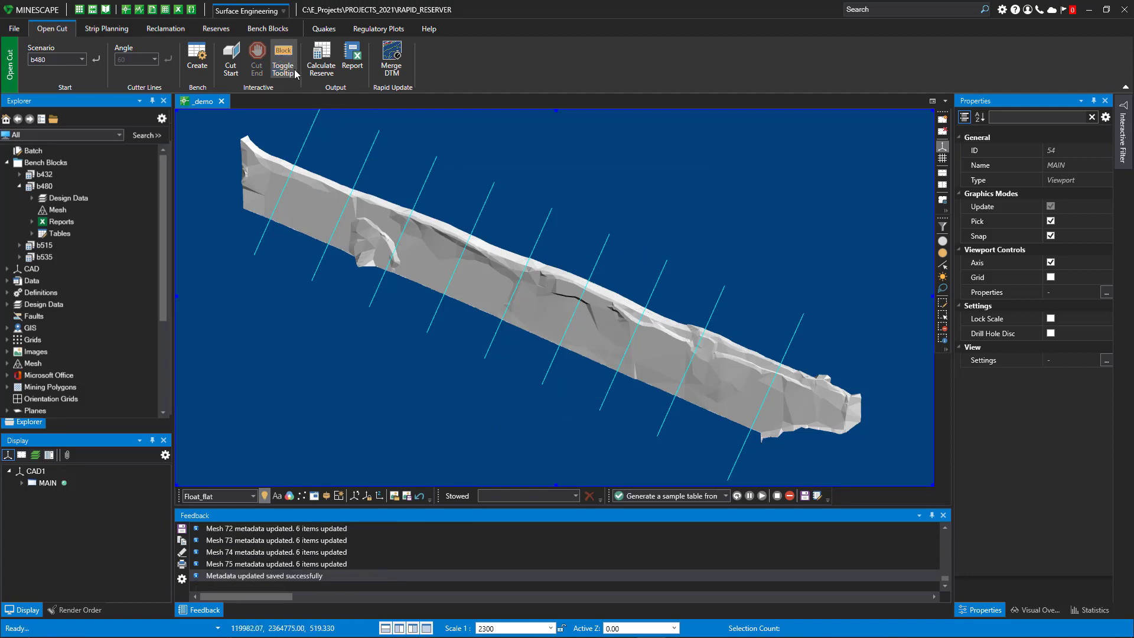
left_click(709, 382)
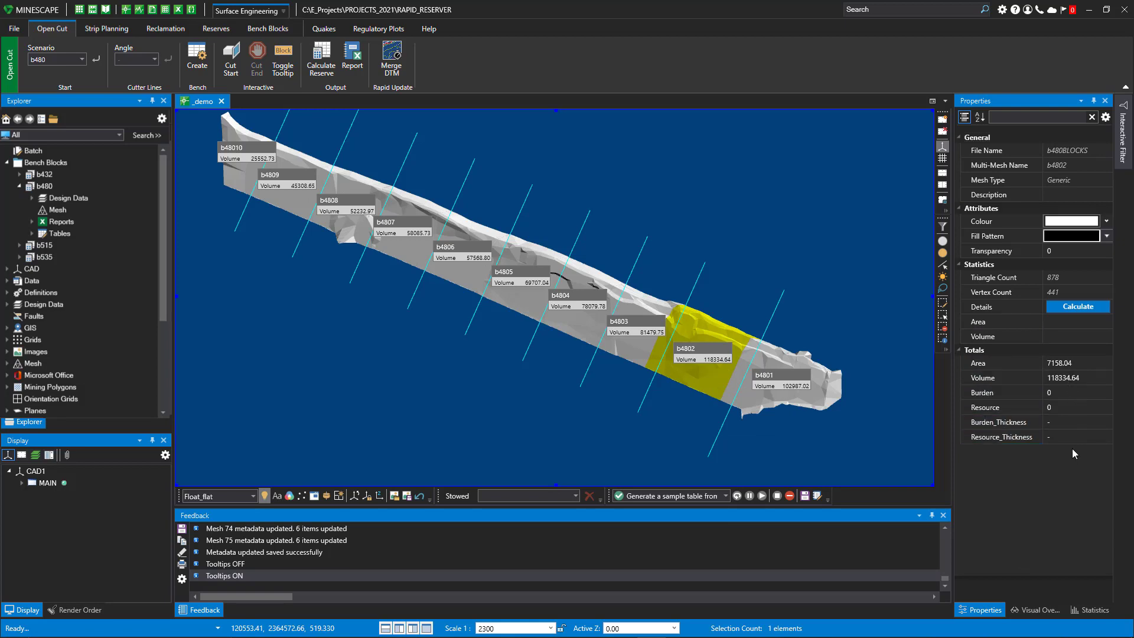
Generate the b480 rapid reserve report, overwriting the existing b480REPORTS file, then save and close it and clear the block selection
left_click(353, 56)
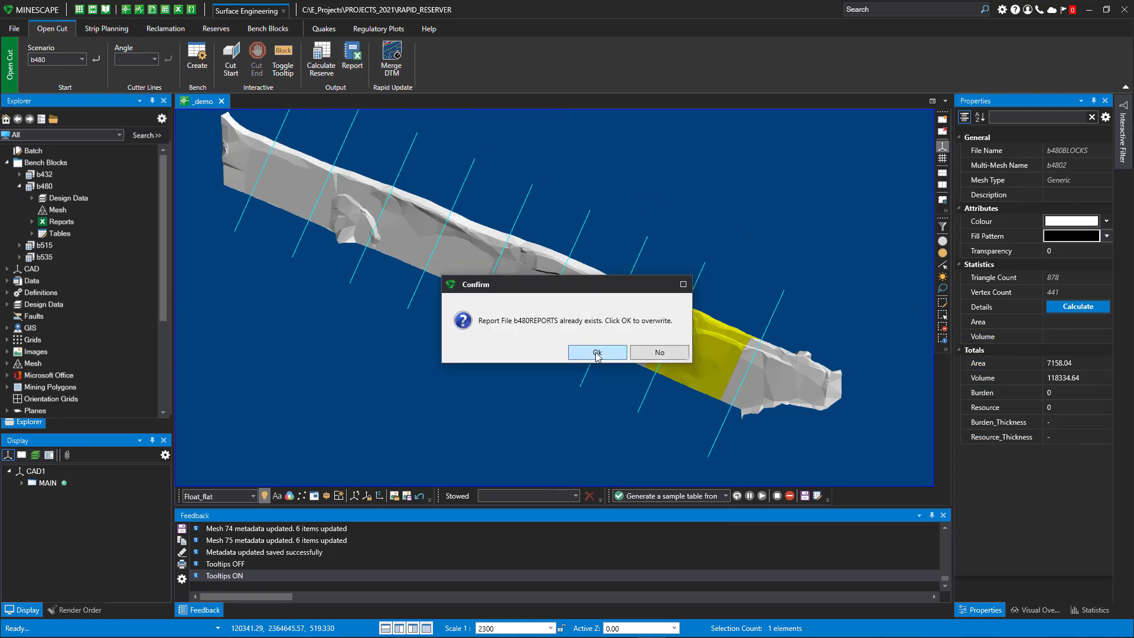
left_click(597, 353)
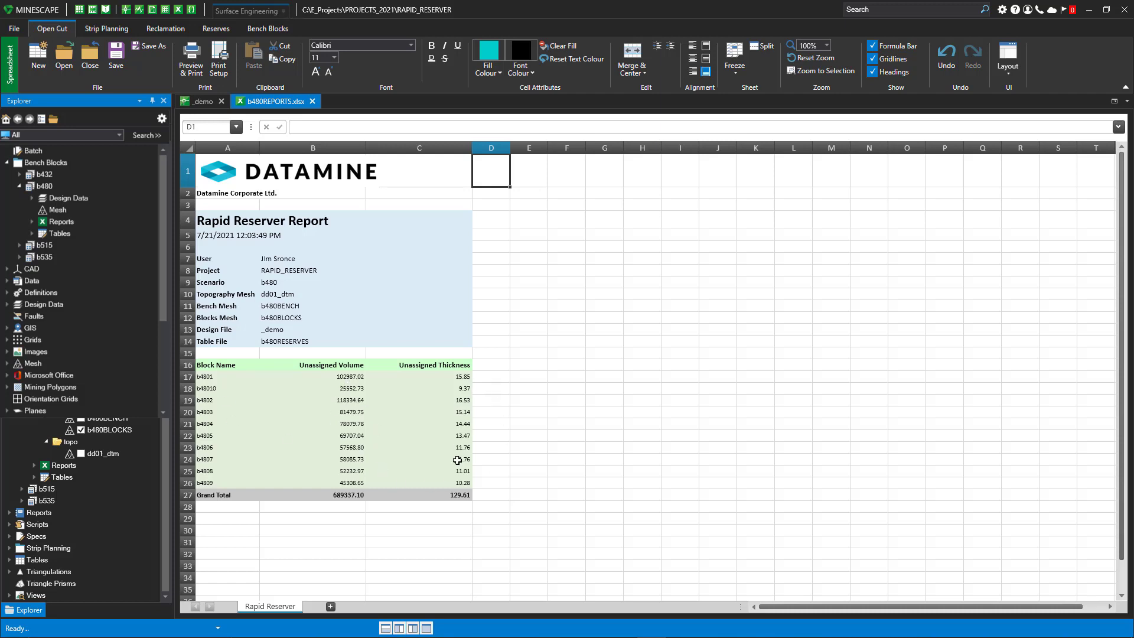
left_click(312, 102)
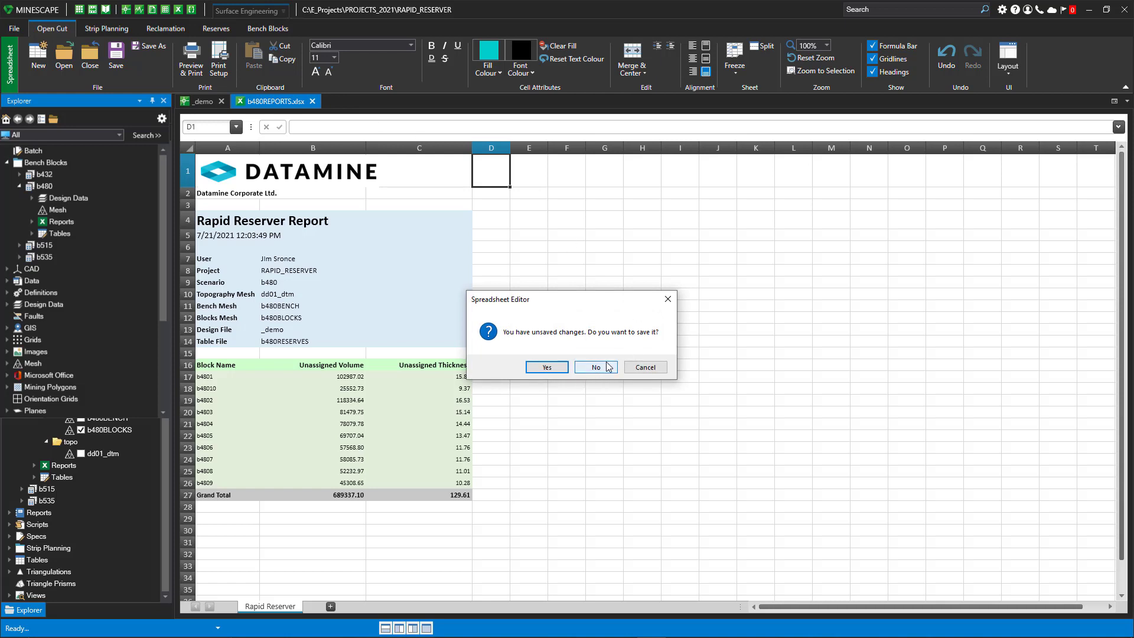
left_click(543, 366)
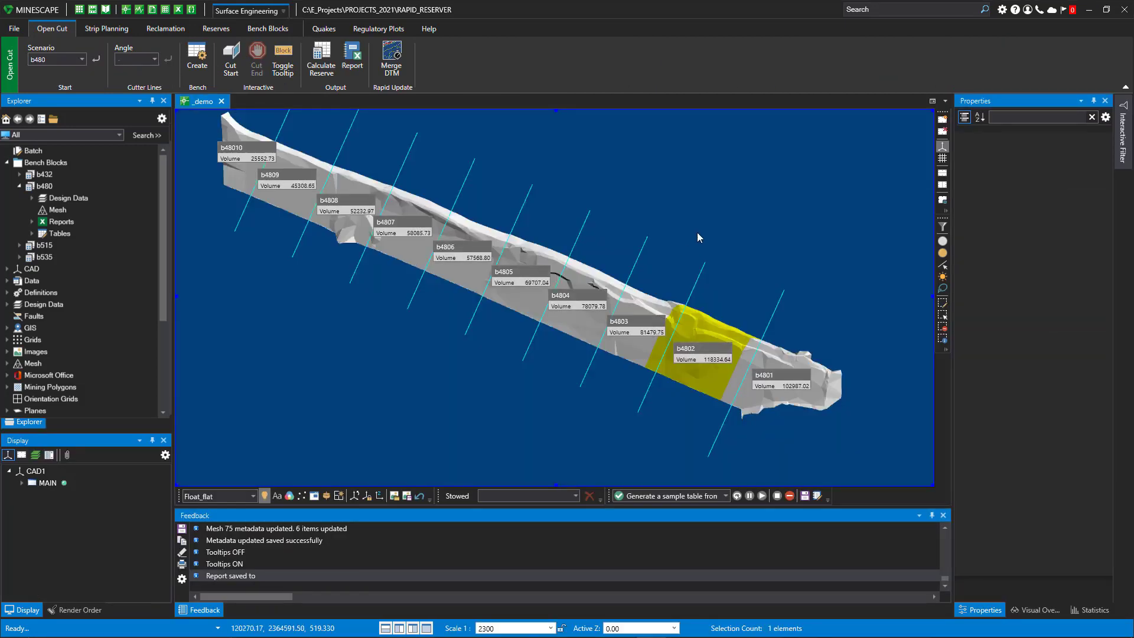
left_click(697, 235)
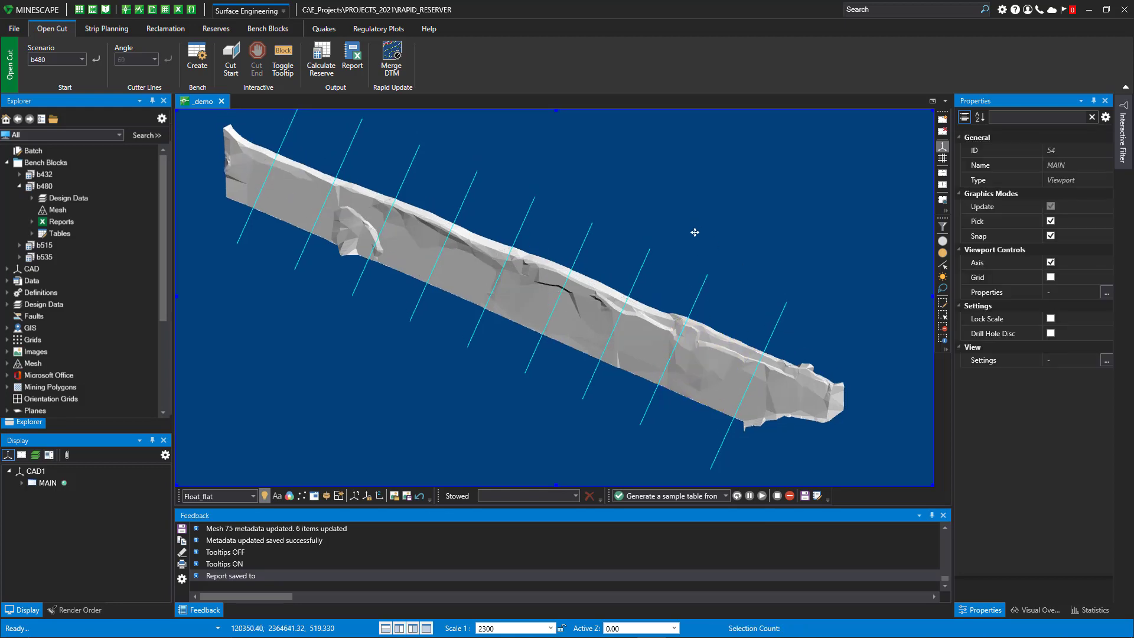
Examine the Merge DTM inputs, the block meshes selectable for scenario b480 and the output settings, without running the merge
left_click(392, 58)
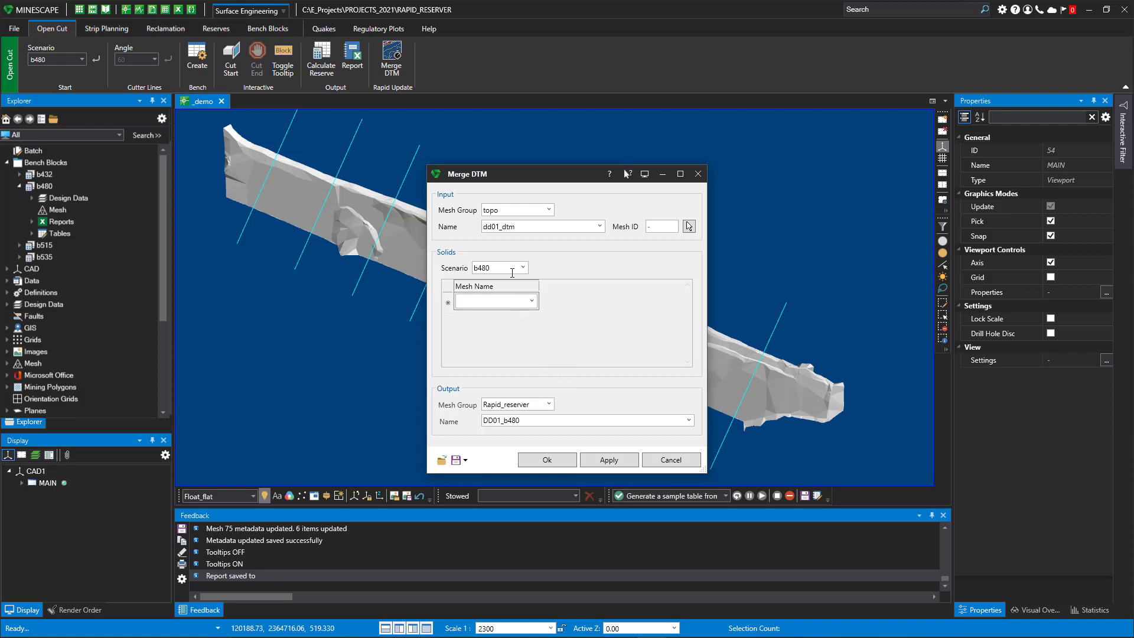
left_click(534, 303)
left_click(533, 301)
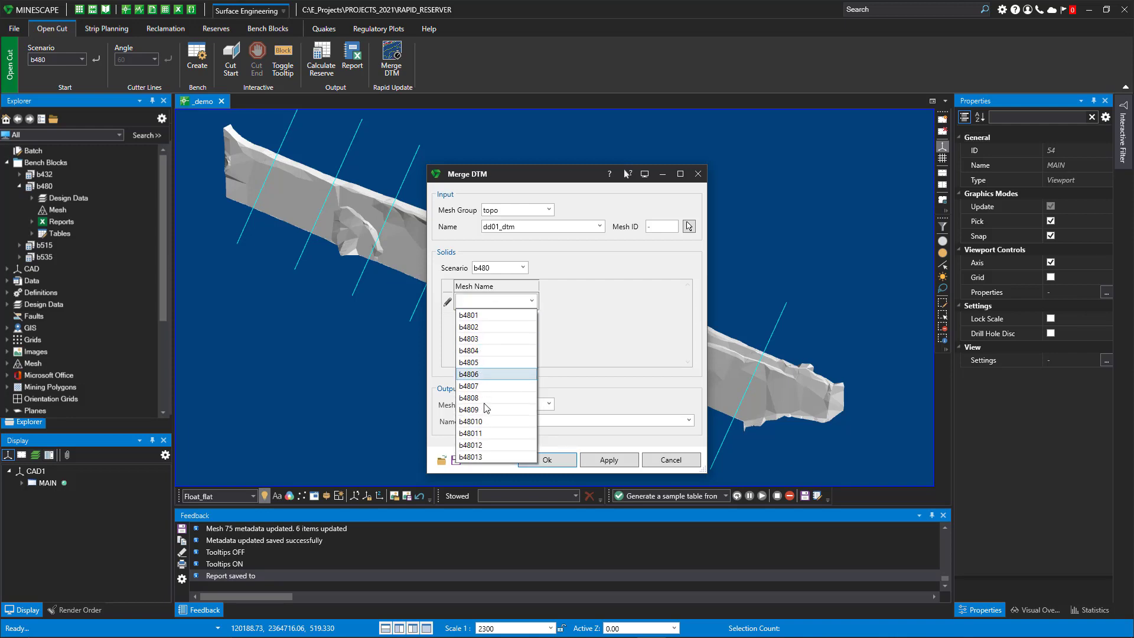
left_click(600, 336)
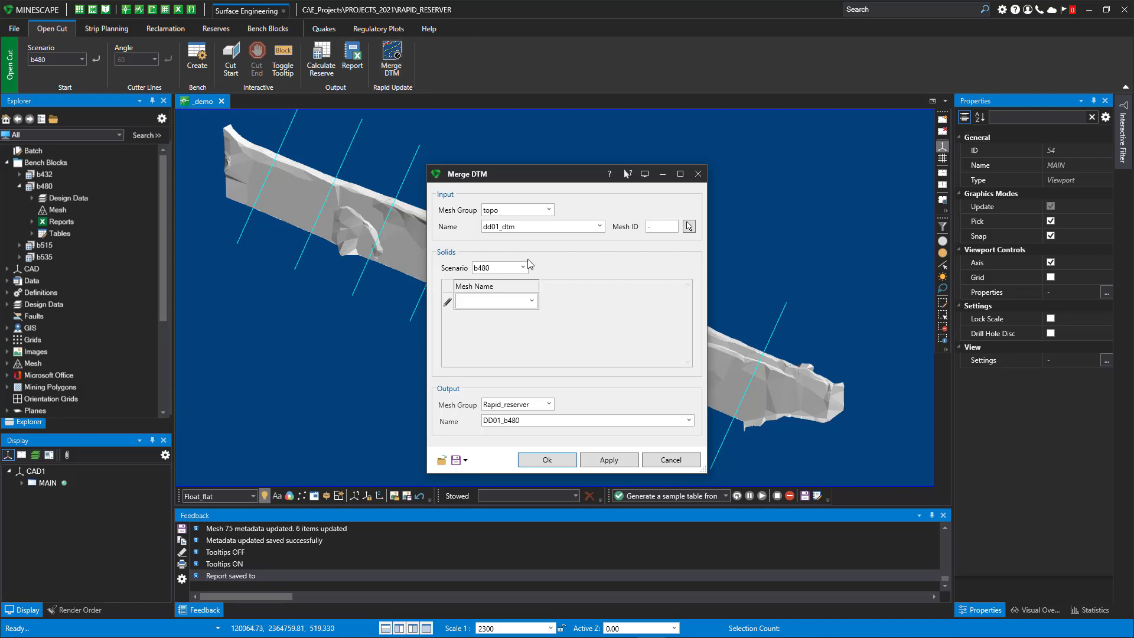
left_click(671, 460)
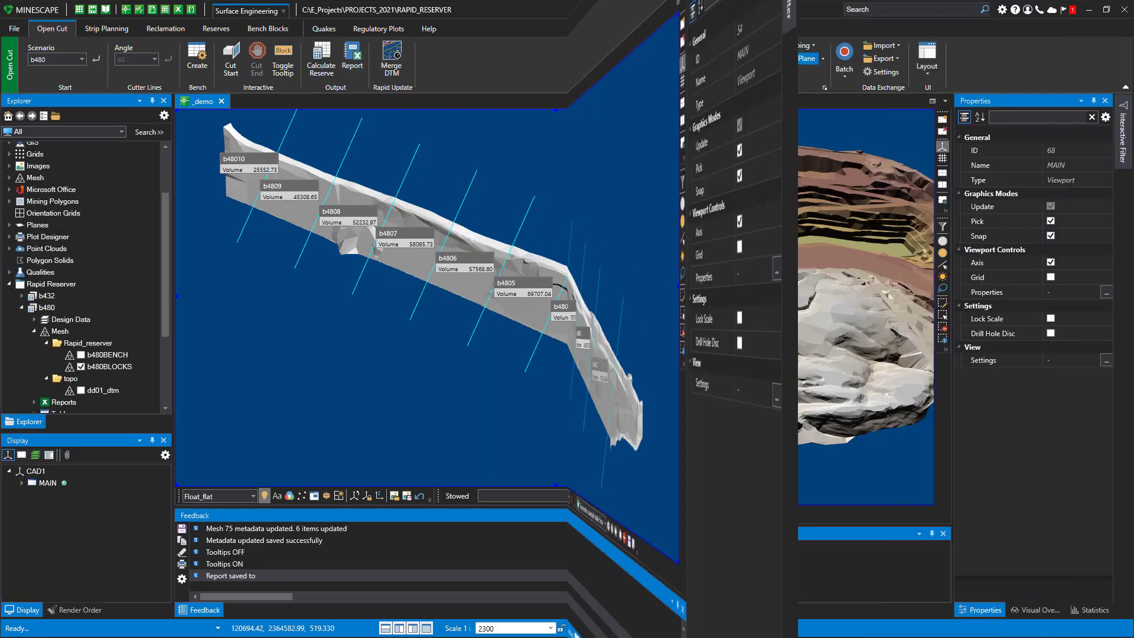